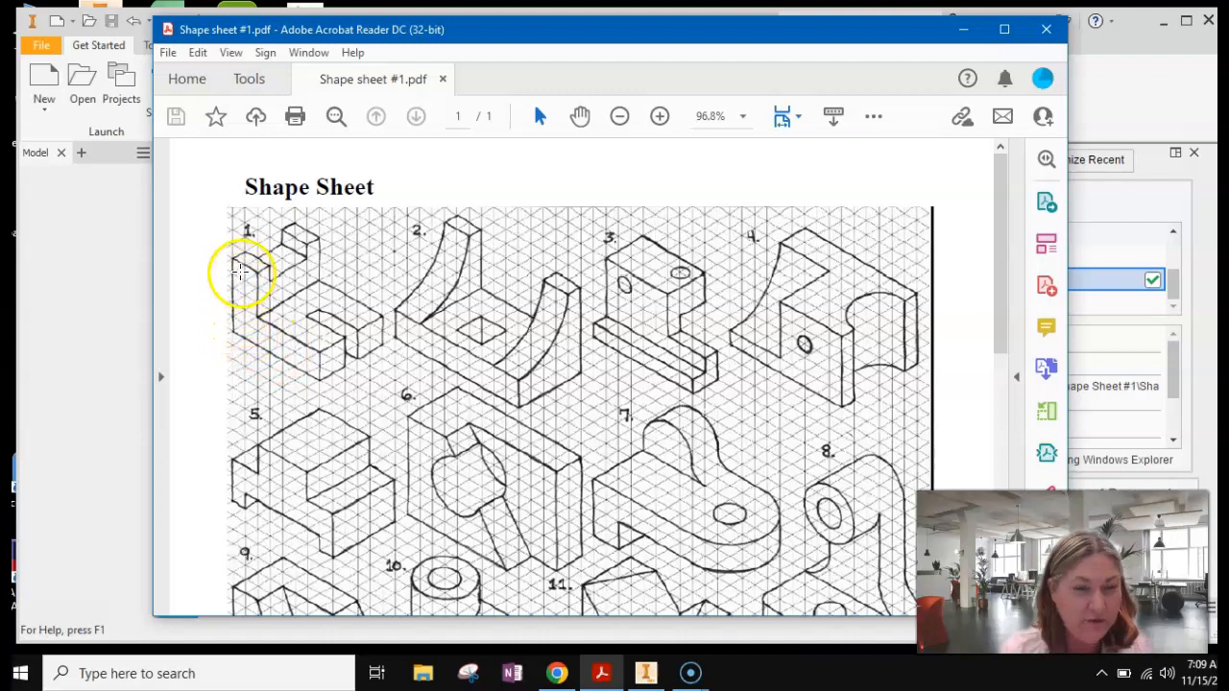
Switch from the shape sheet PDF to Inventor and create a new part from the Standard.ipt template
left_click(963, 31)
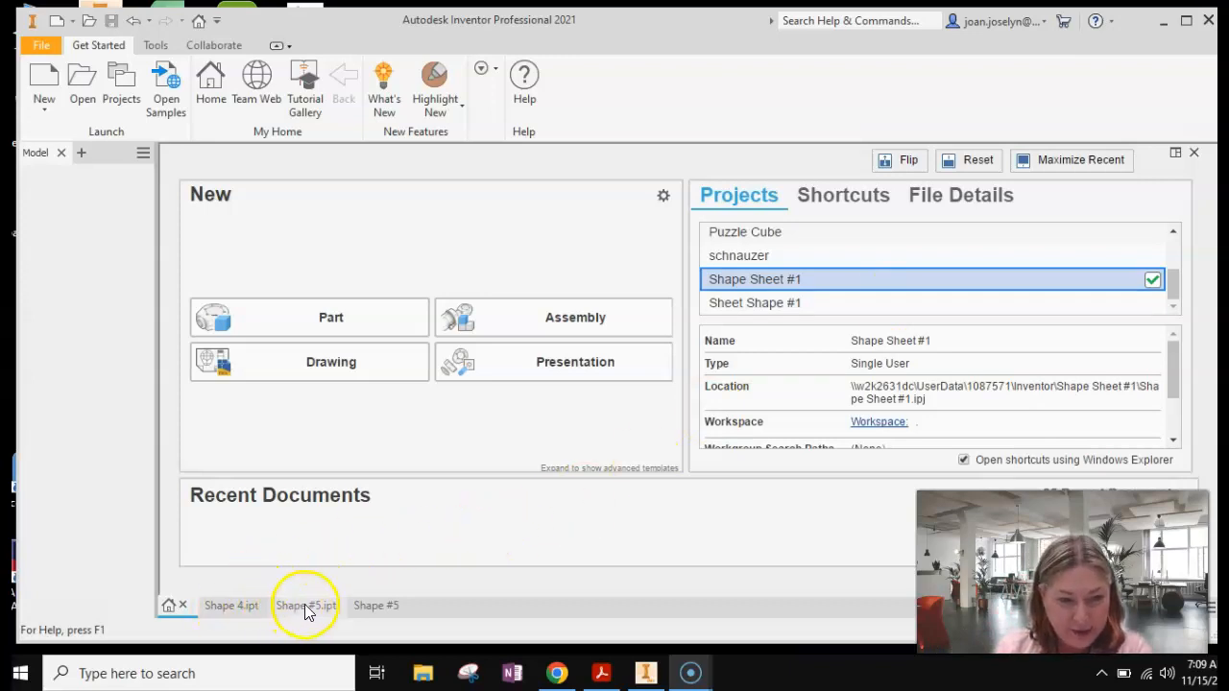
mouse_move(390, 607)
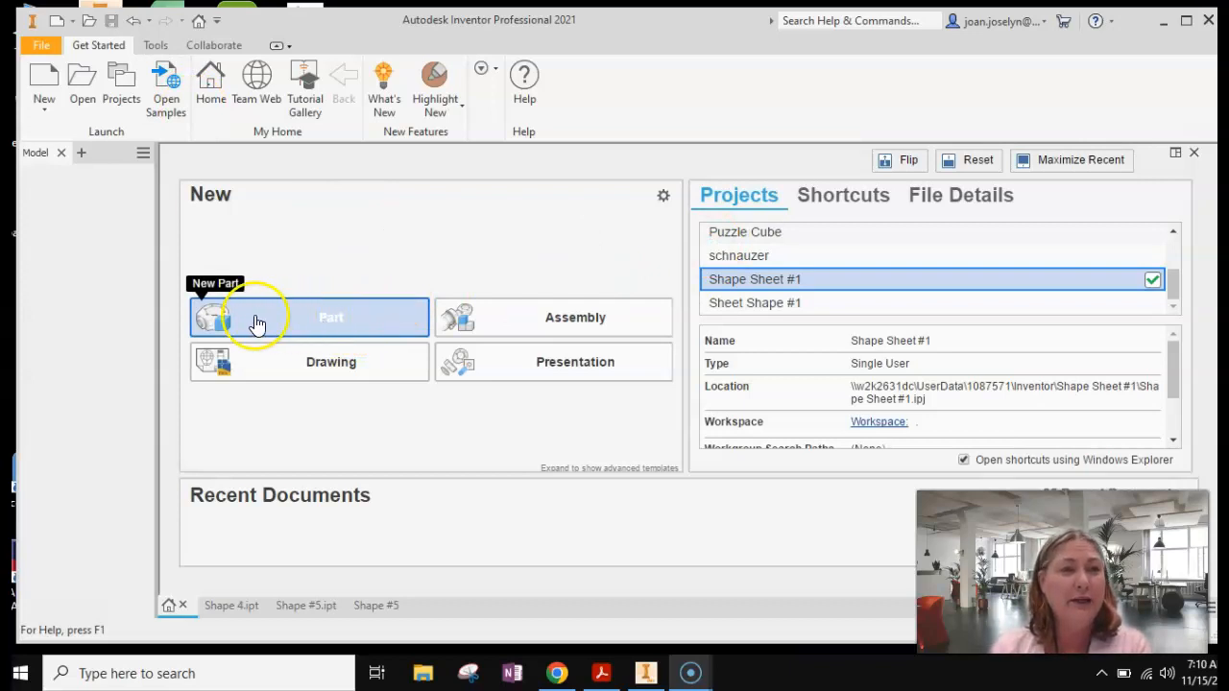
left_click(49, 73)
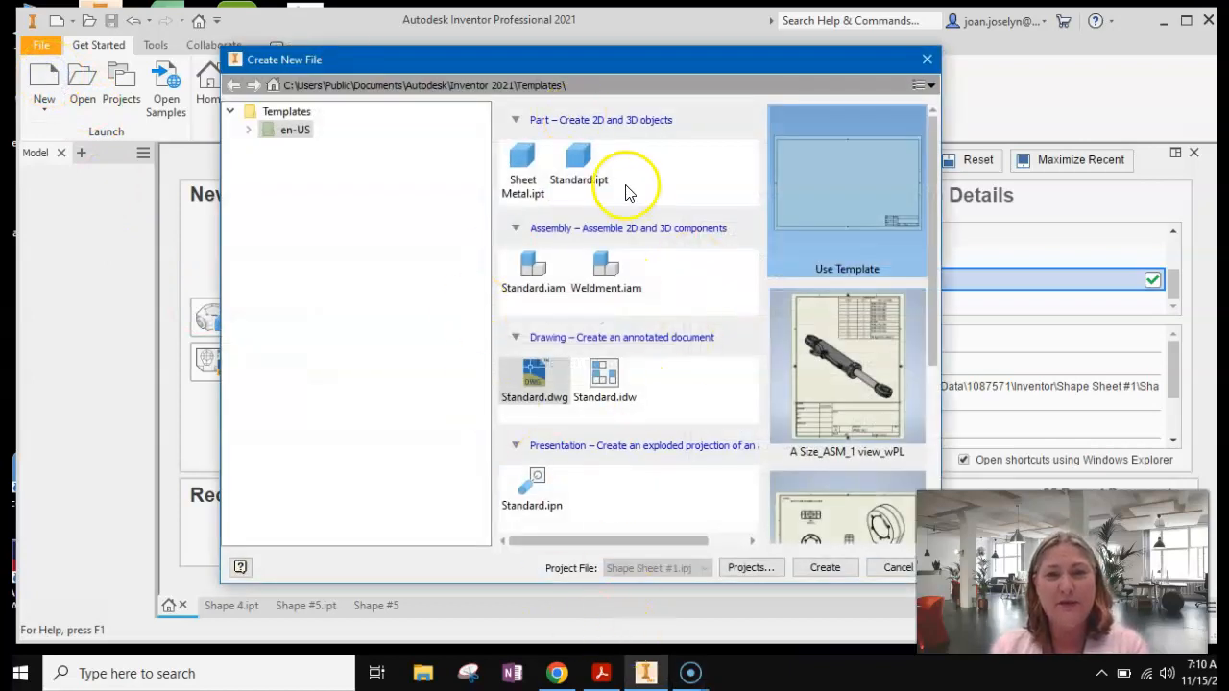
left_click(579, 165)
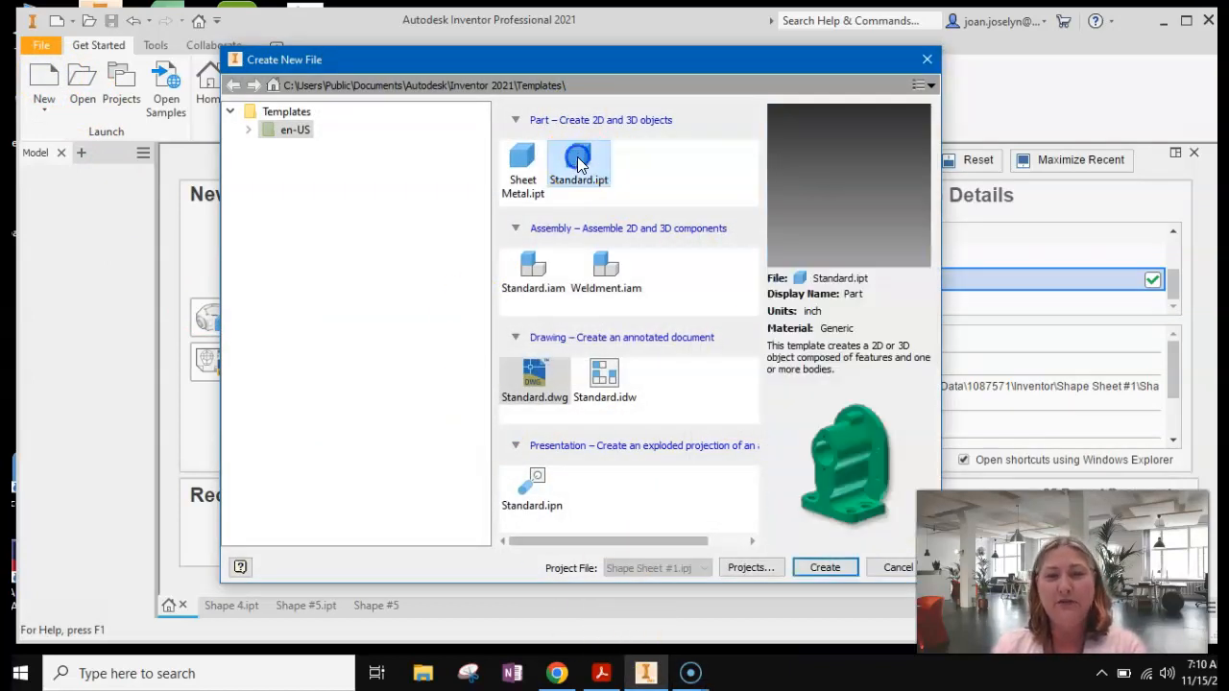
left_click(825, 567)
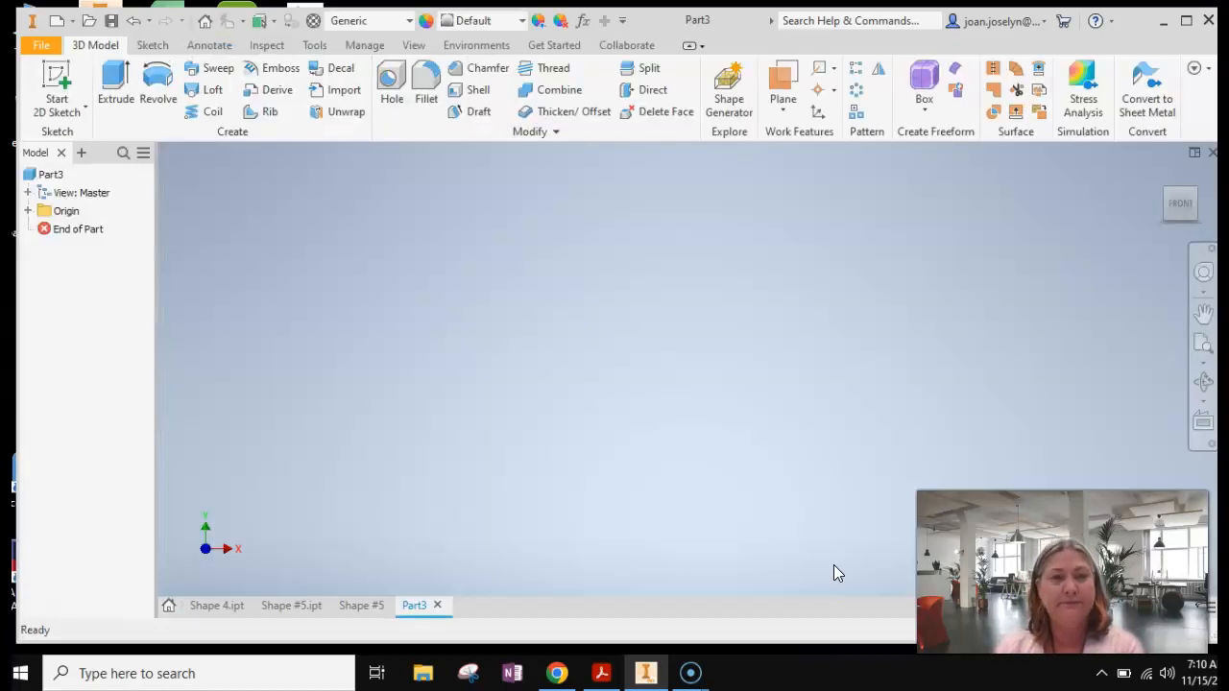
Start a 2D sketch on the XY plane
left_click(57, 79)
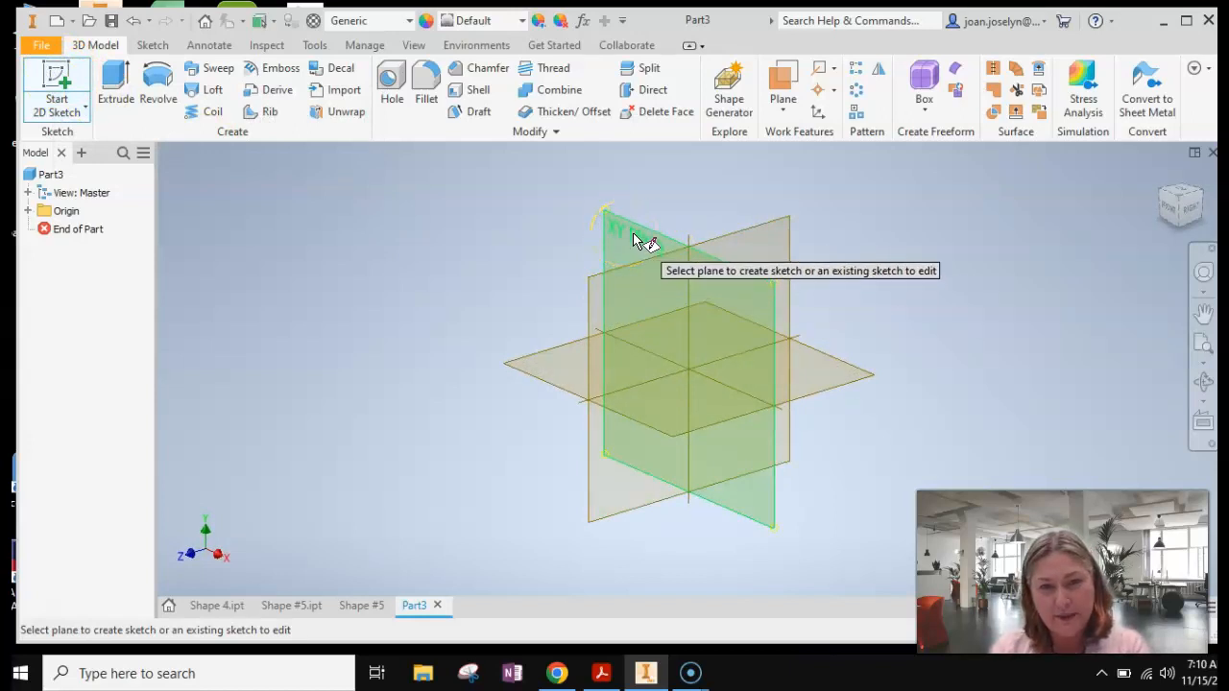
left_click(632, 239)
left_click(909, 336)
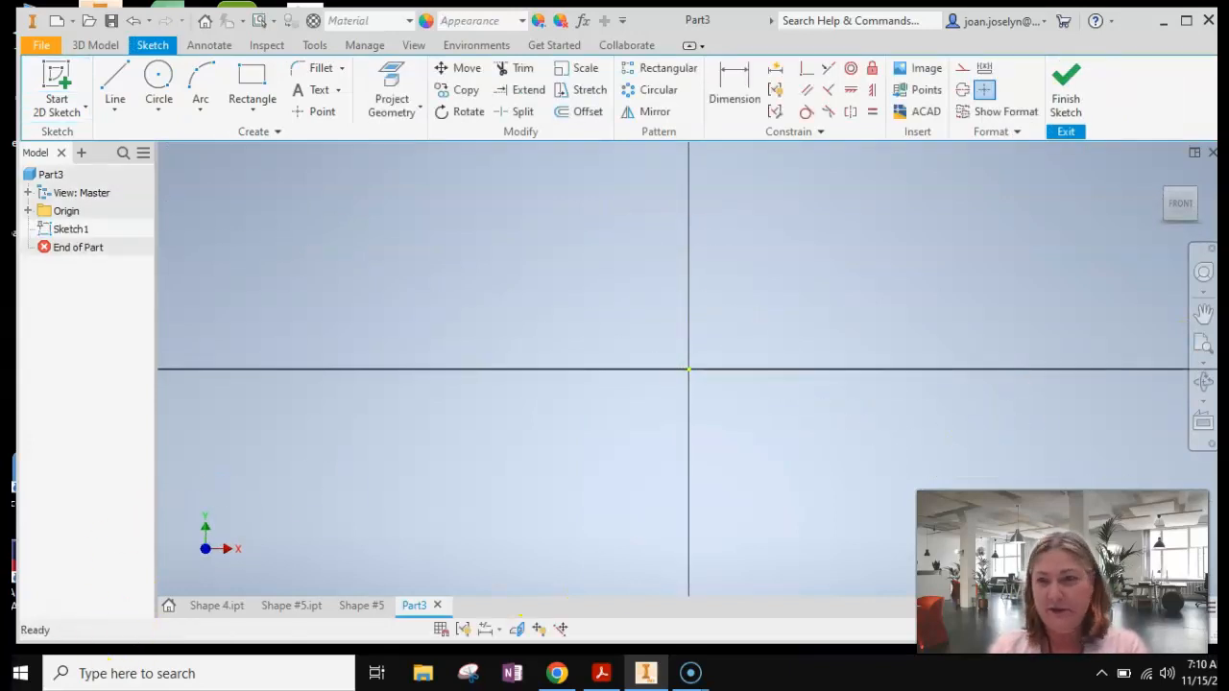
Draw a horizontal line 4 in long from the origin along the positive X axis
left_click(1205, 317)
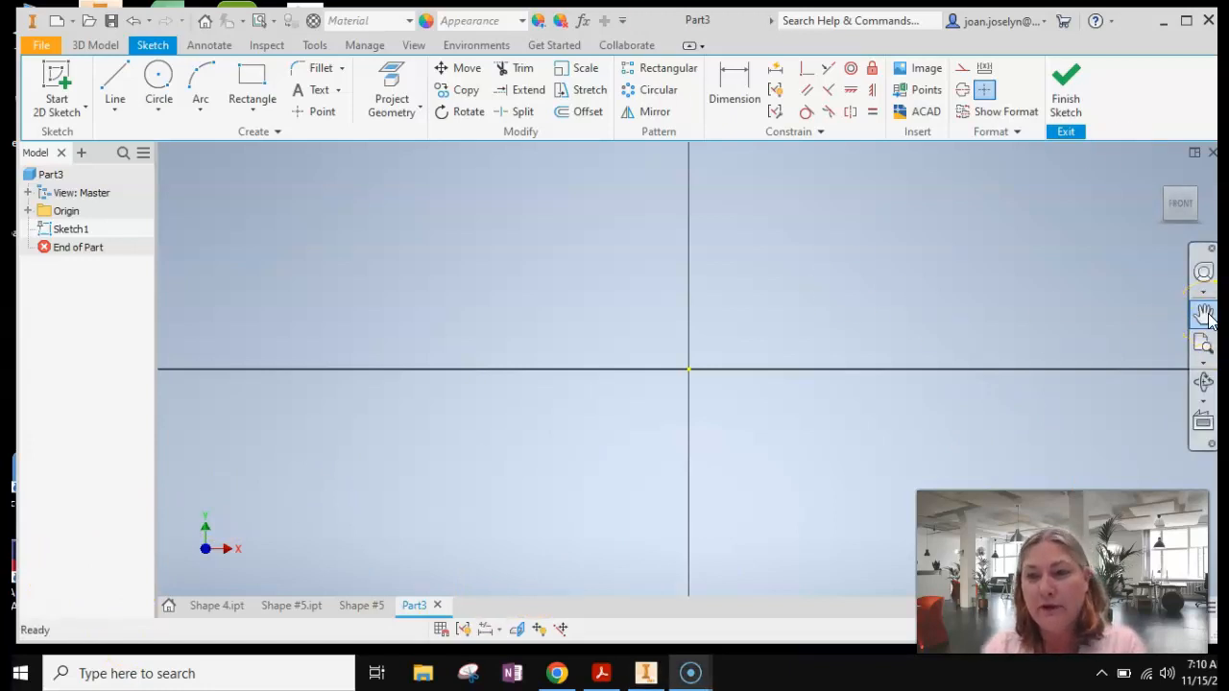
left_click_drag(960, 249, 764, 328)
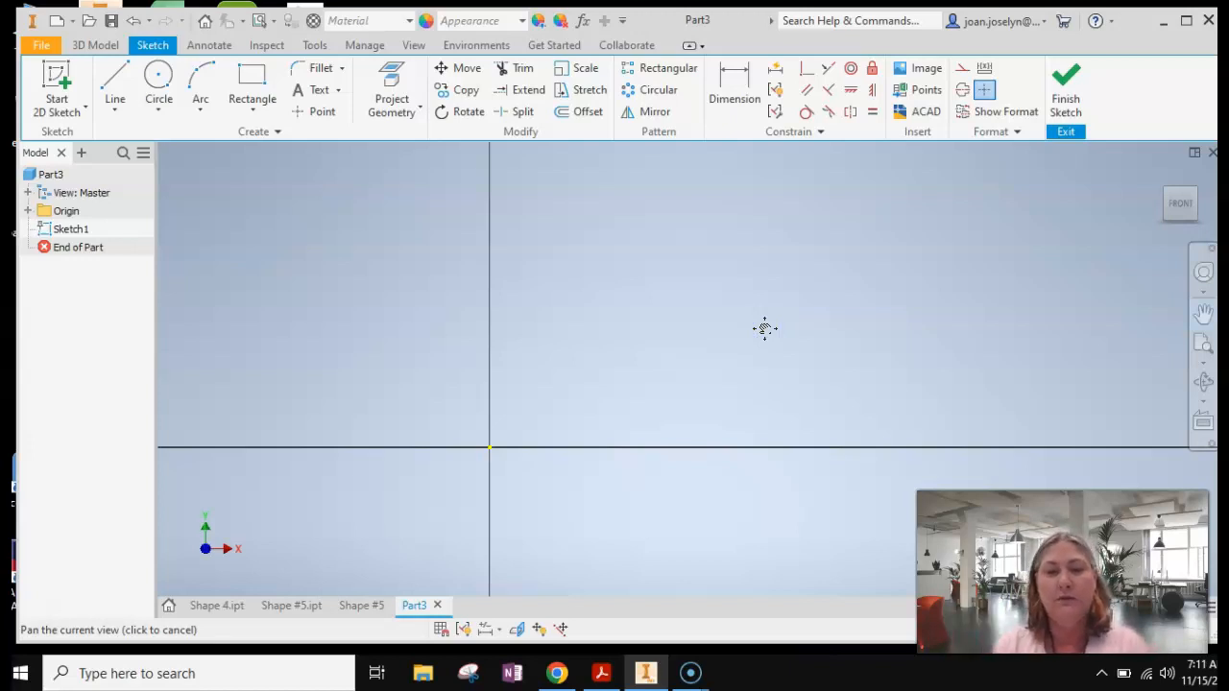
mouse_move(689, 285)
left_mouse_down()
mouse_move(775, 362)
mouse_move(701, 318)
mouse_move(694, 337)
left_mouse_up()
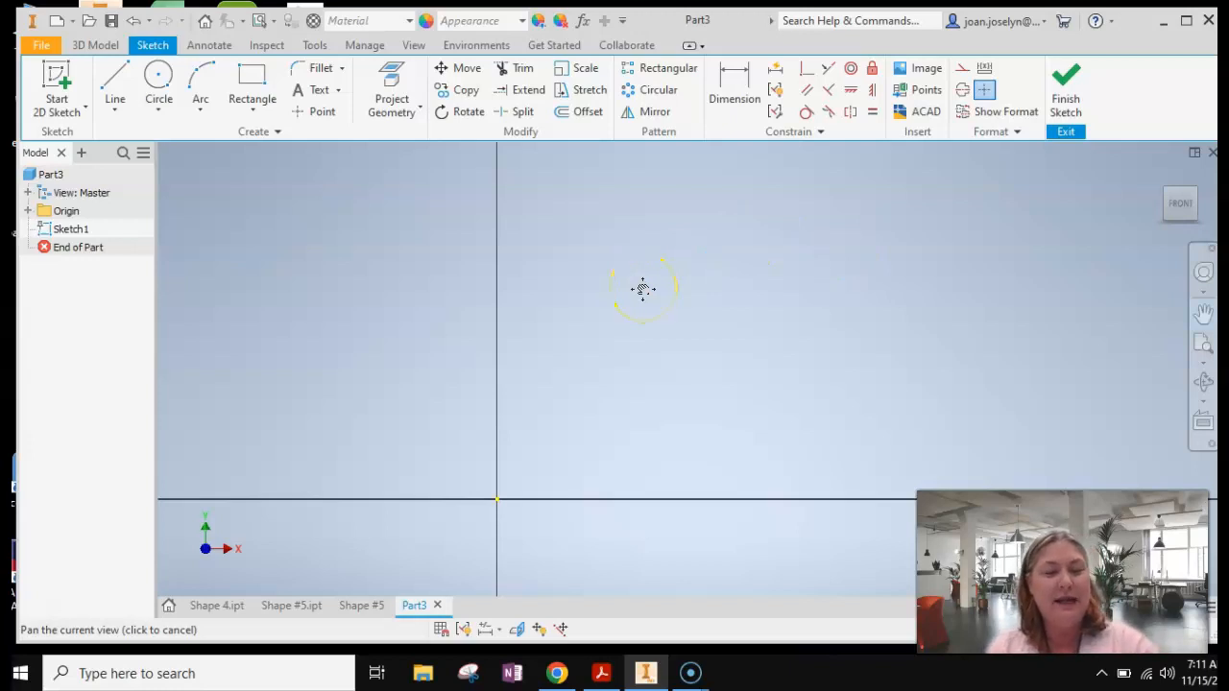
left_click(489, 233)
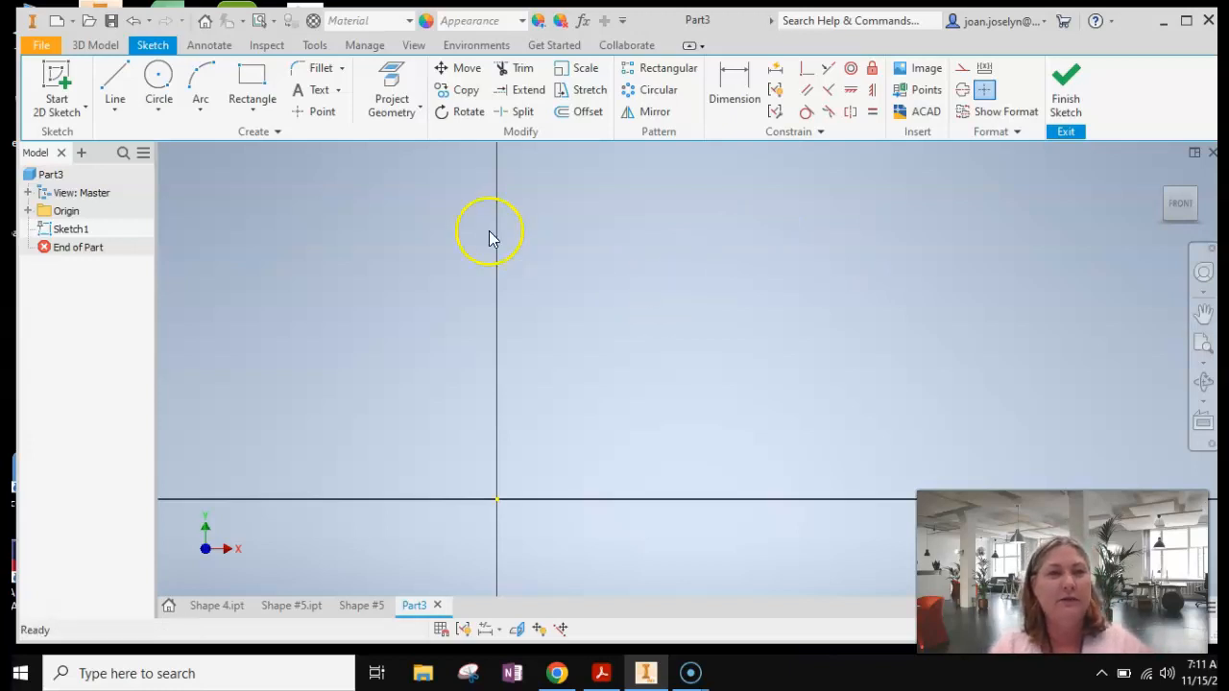
left_click(118, 77)
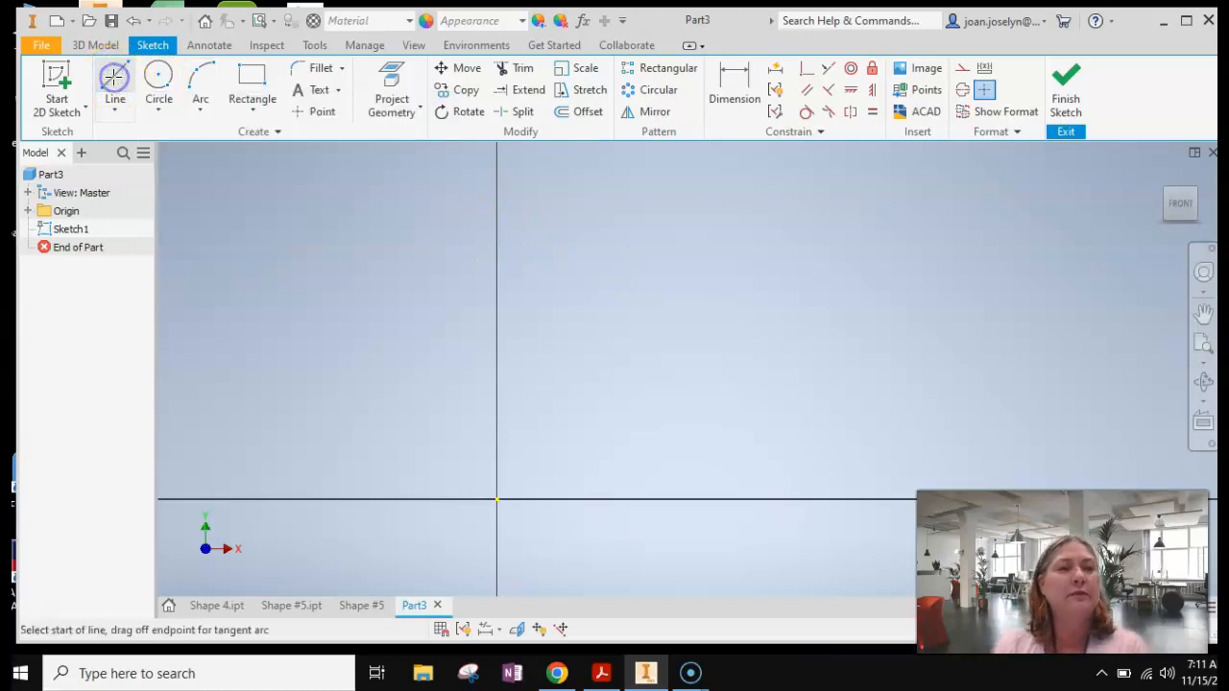
left_click(497, 500)
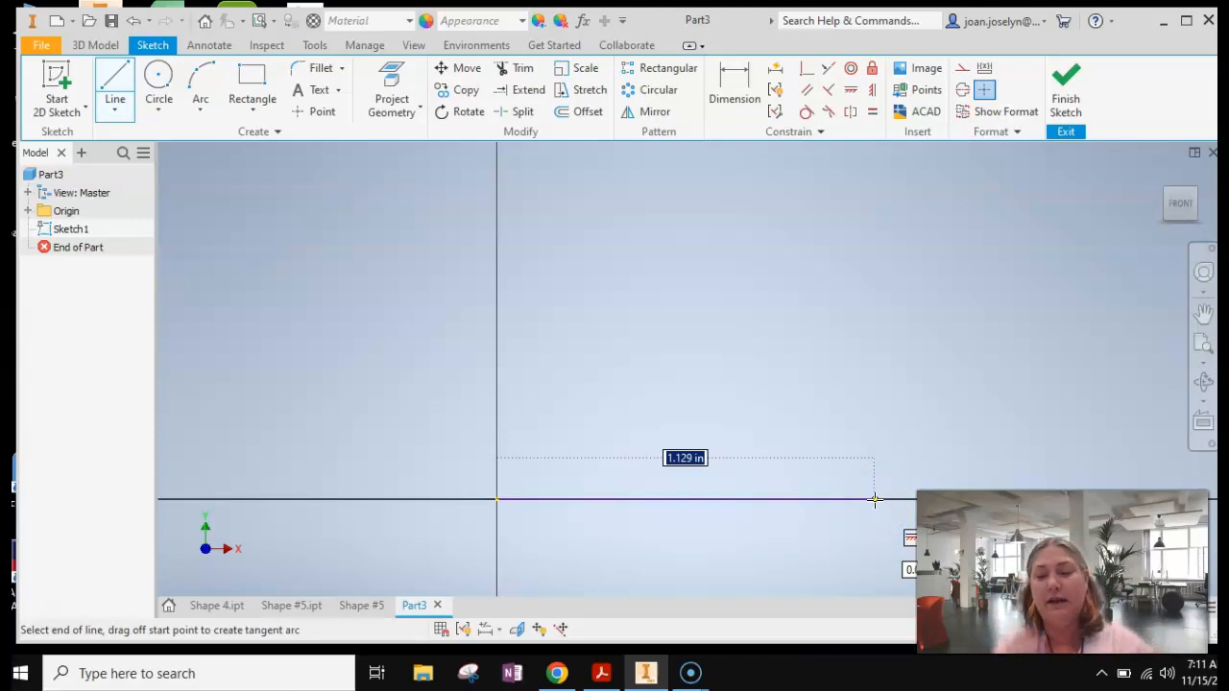
type("4")
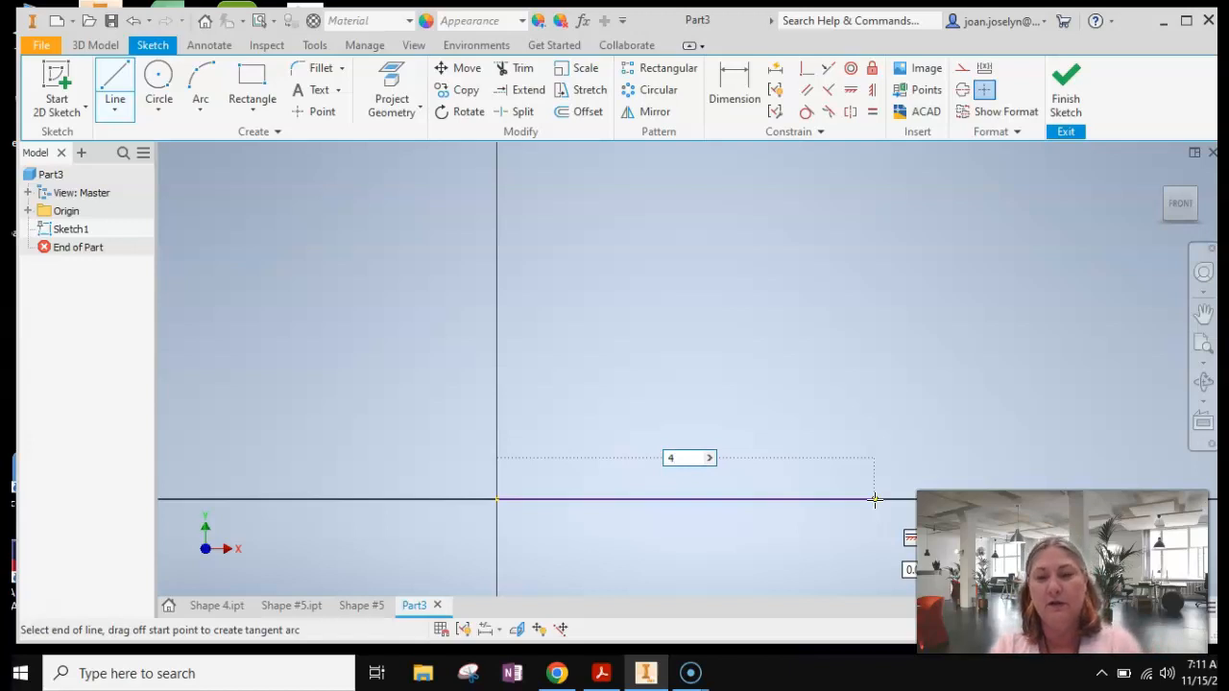
key("Return")
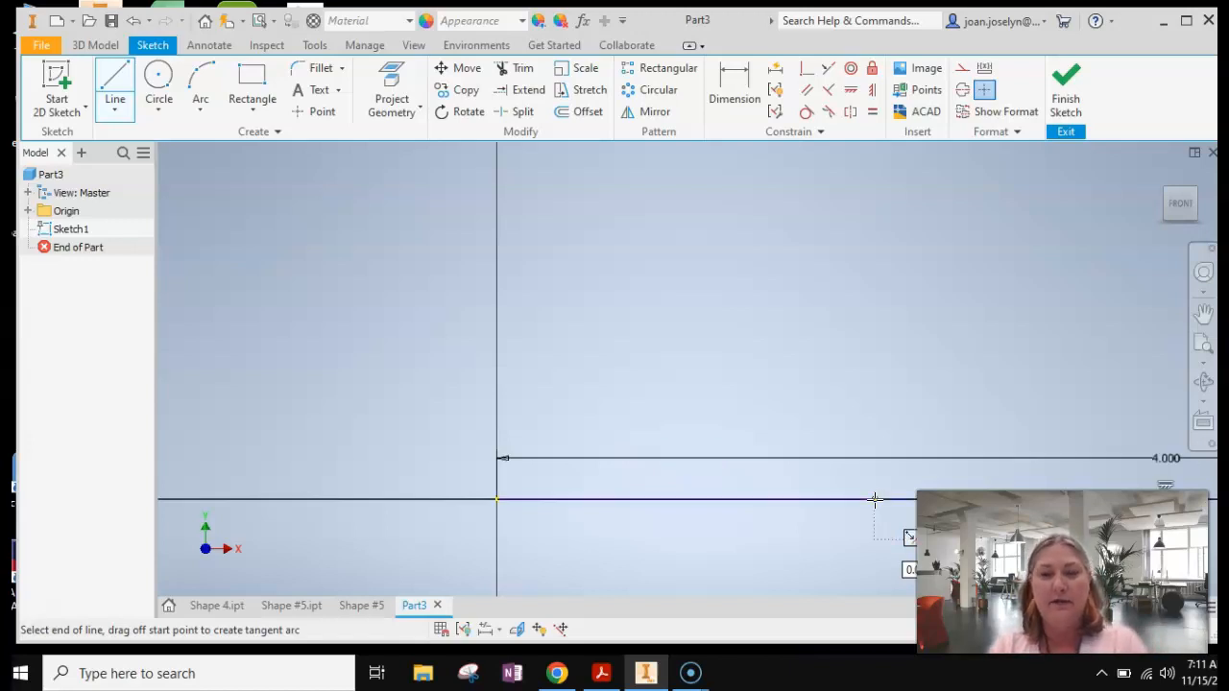
Draw a vertical line 1 in long upward from the far end of the 4 in base line
scroll(800, 428, "down", 7)
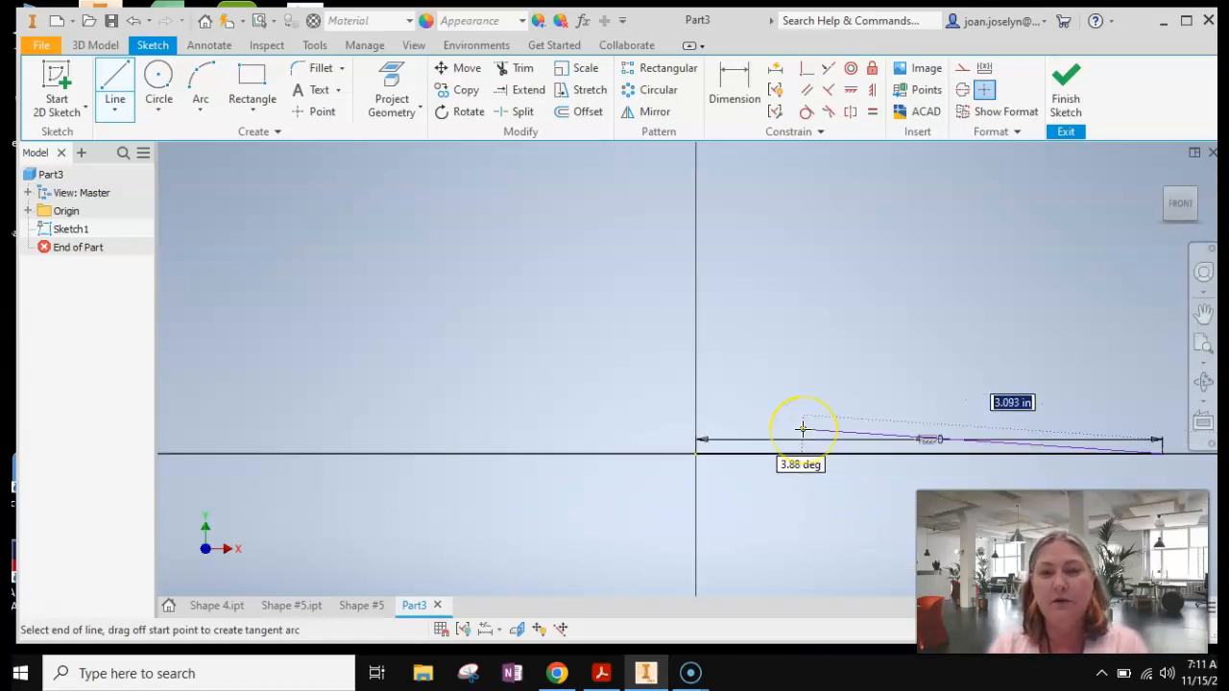
scroll(800, 427, "up", 6)
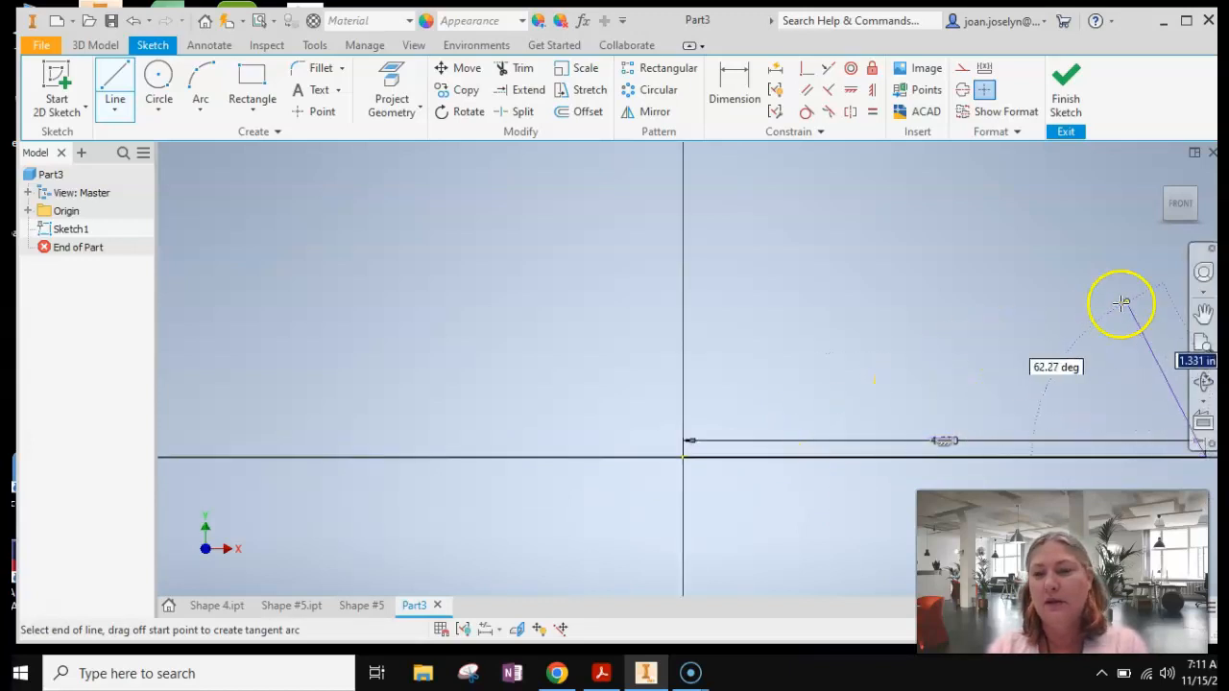
left_click(1204, 313)
mouse_move(1107, 310)
left_mouse_down()
mouse_move(854, 351)
mouse_move(711, 359)
mouse_move(731, 337)
mouse_move(732, 264)
left_mouse_up()
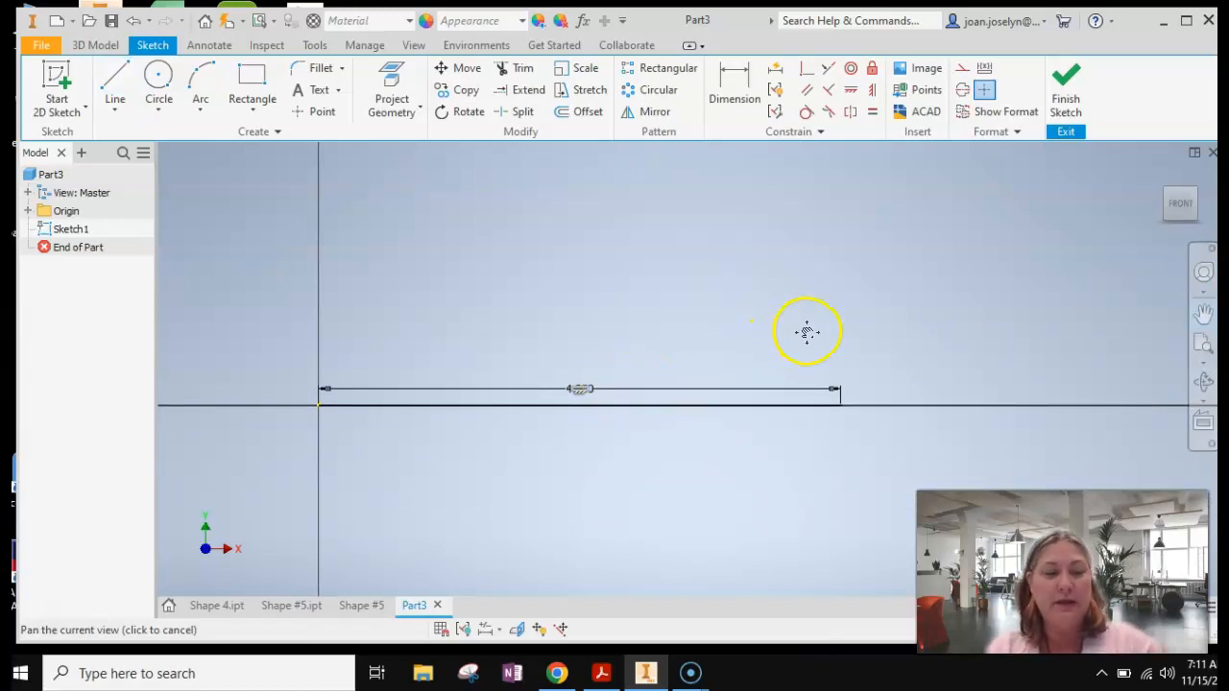
key("Escape")
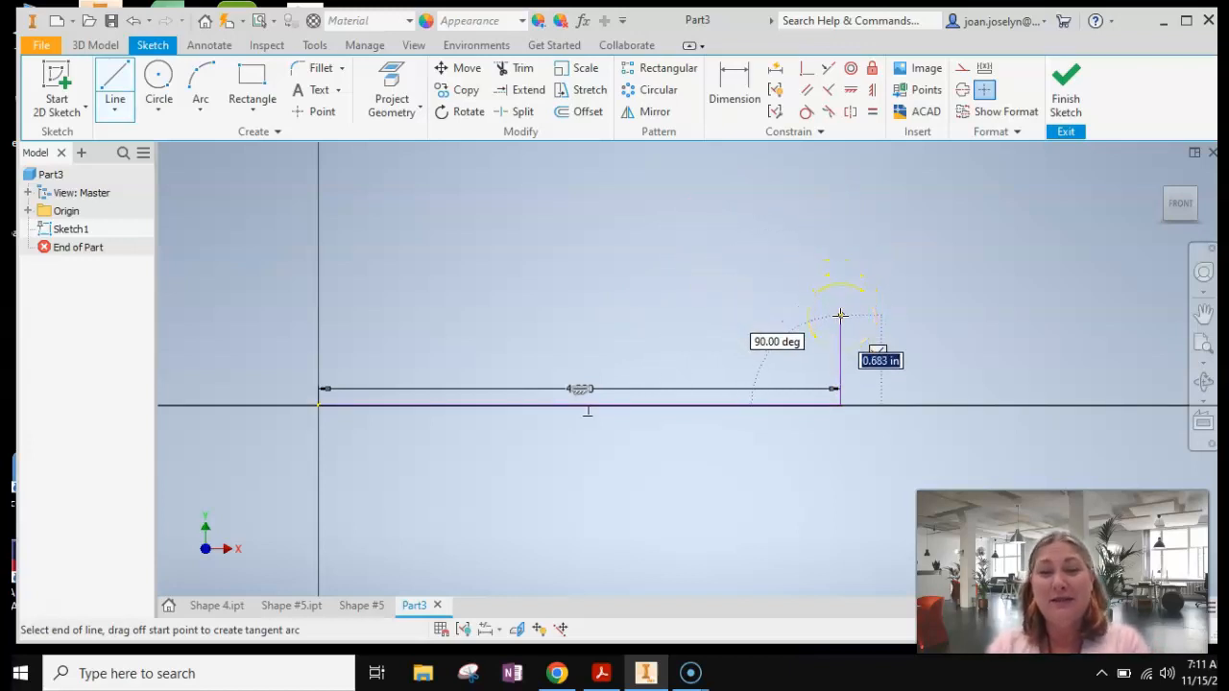
type("1")
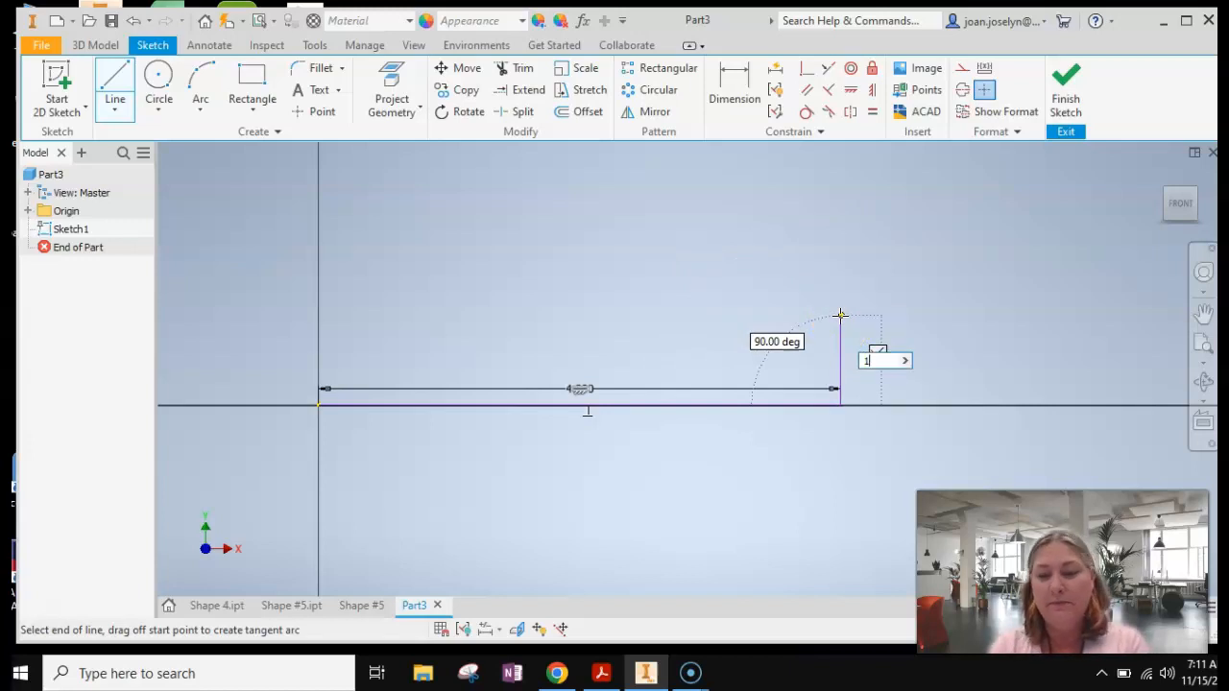
left_click(840, 315)
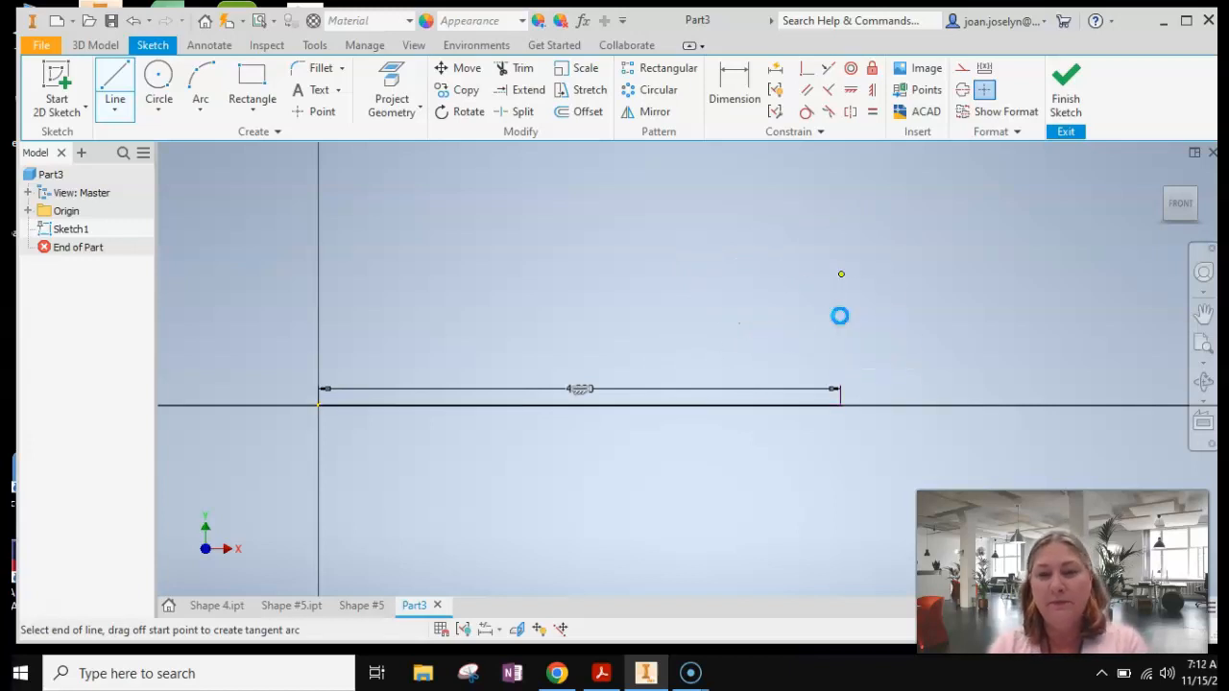
Check the profile in the shape sheet PDF and draw a horizontal line 2.5 in long back toward the Y axis
left_click(605, 674)
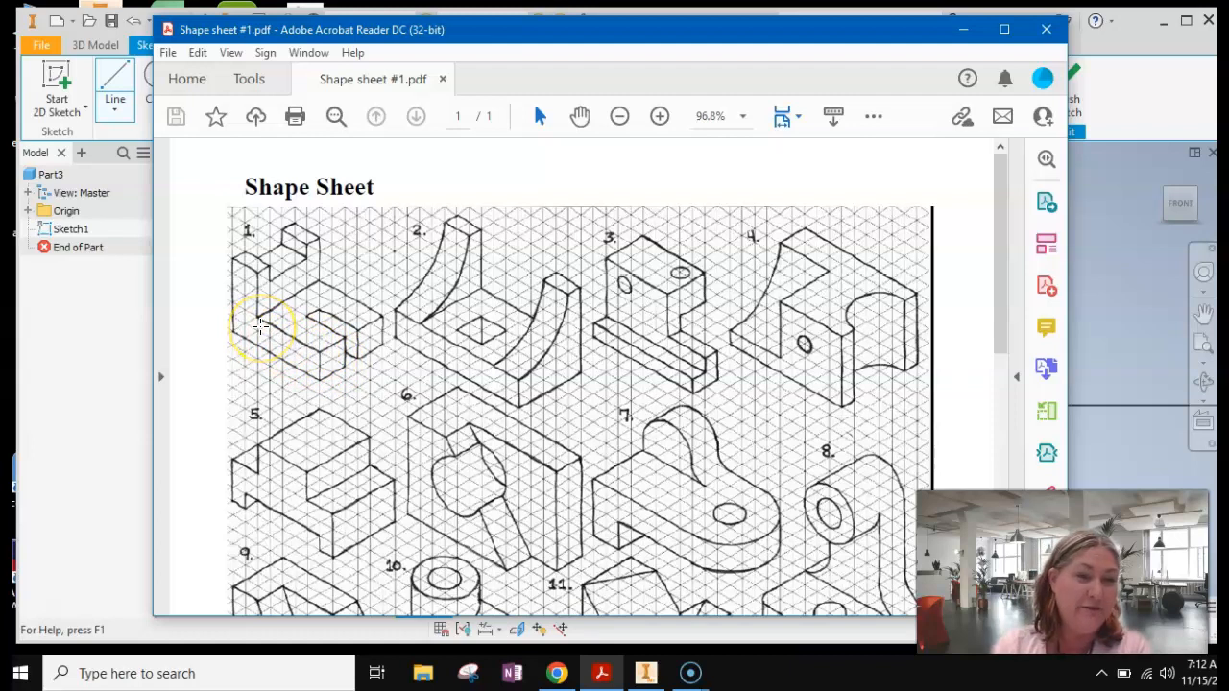
left_click(963, 29)
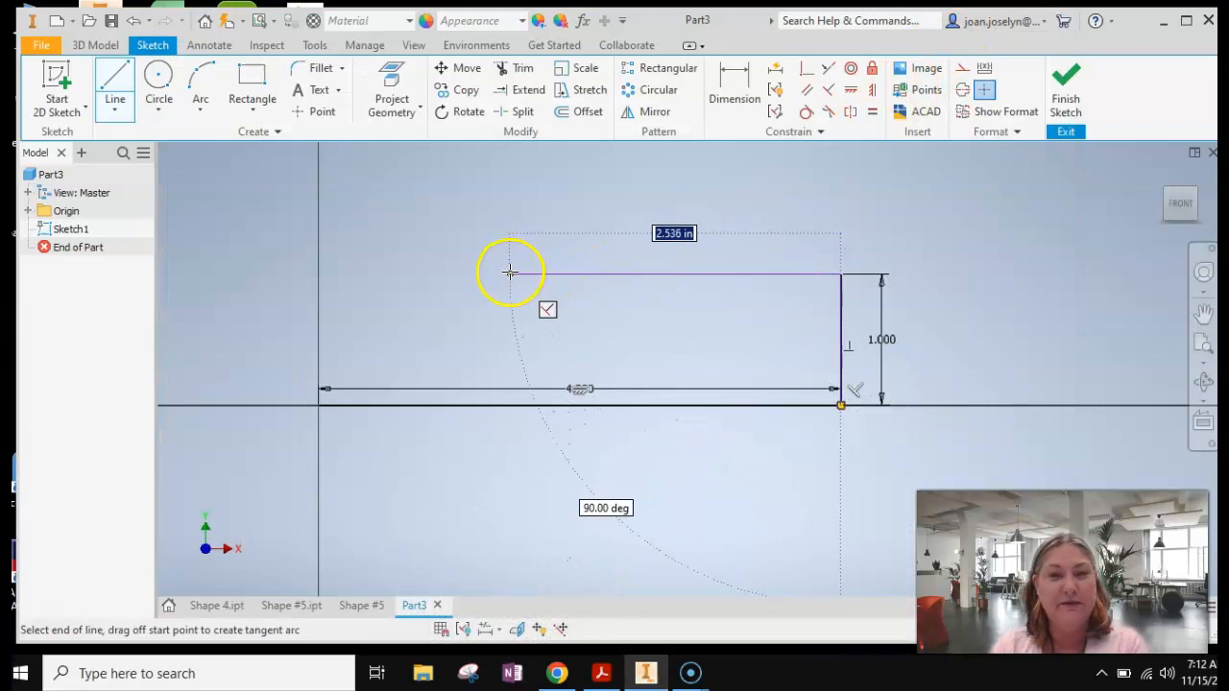
type("2")
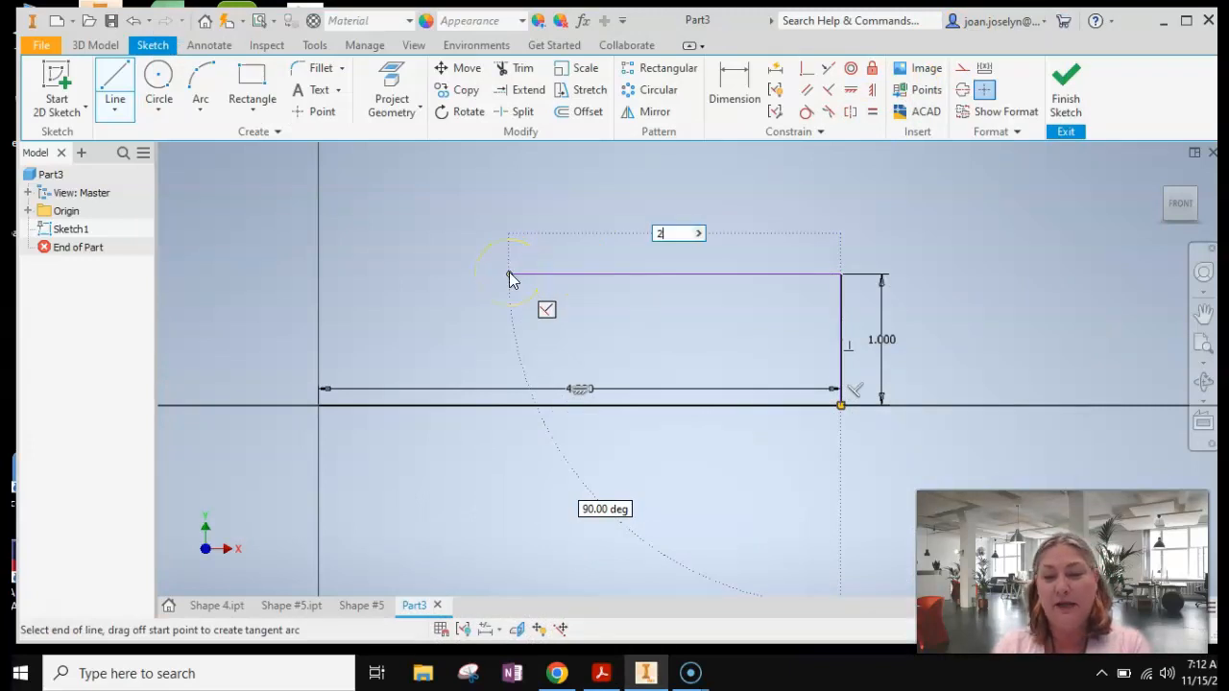
type(".5")
key("Return")
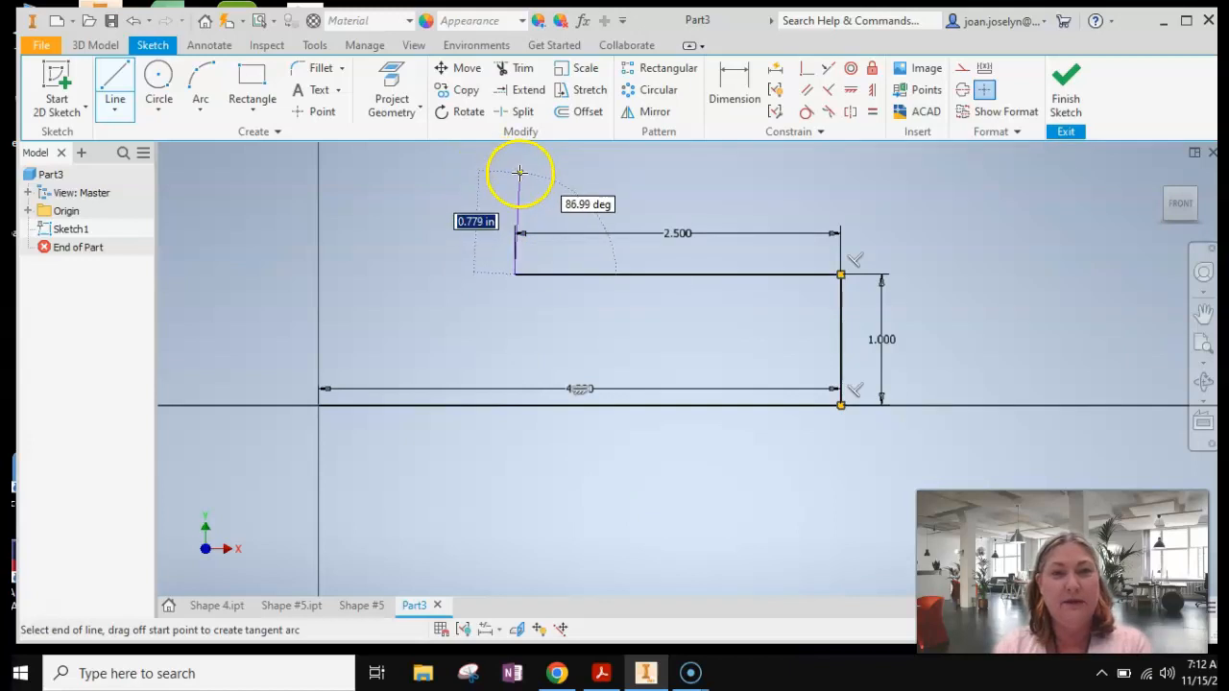
Draw a vertical line 1.5 in long upward from the end of the 2.5 in line and end the Line command
type("1.500")
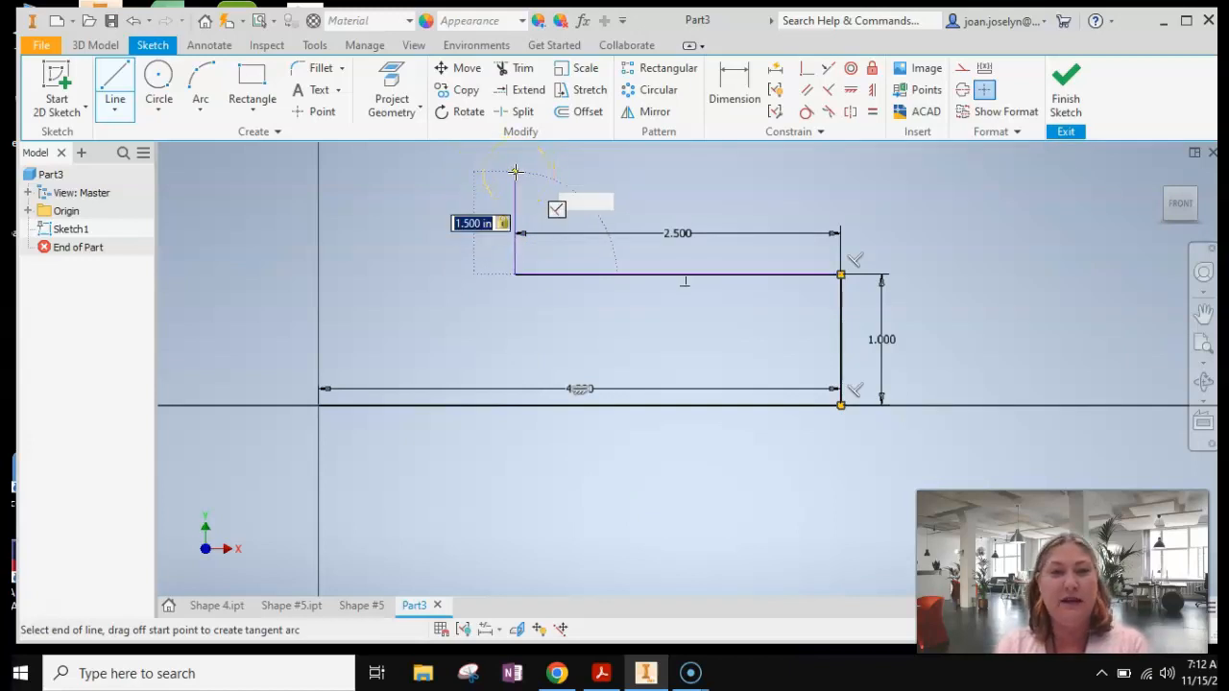
key("Return")
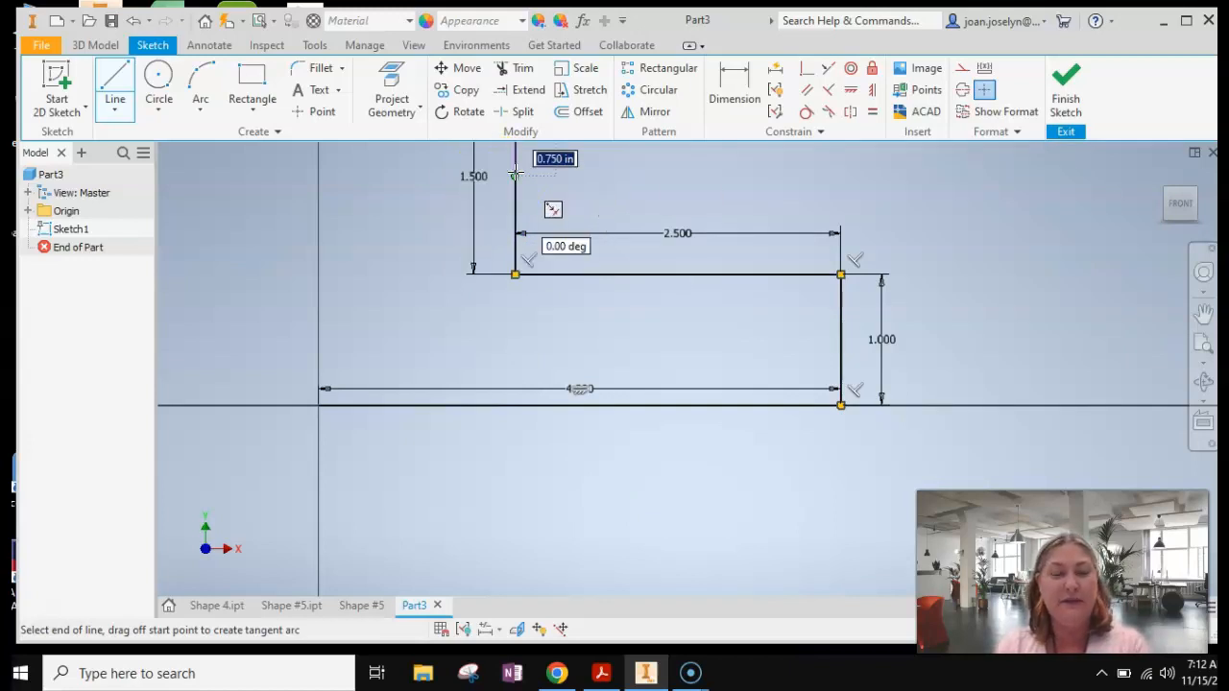
scroll(537, 338, "down", 2)
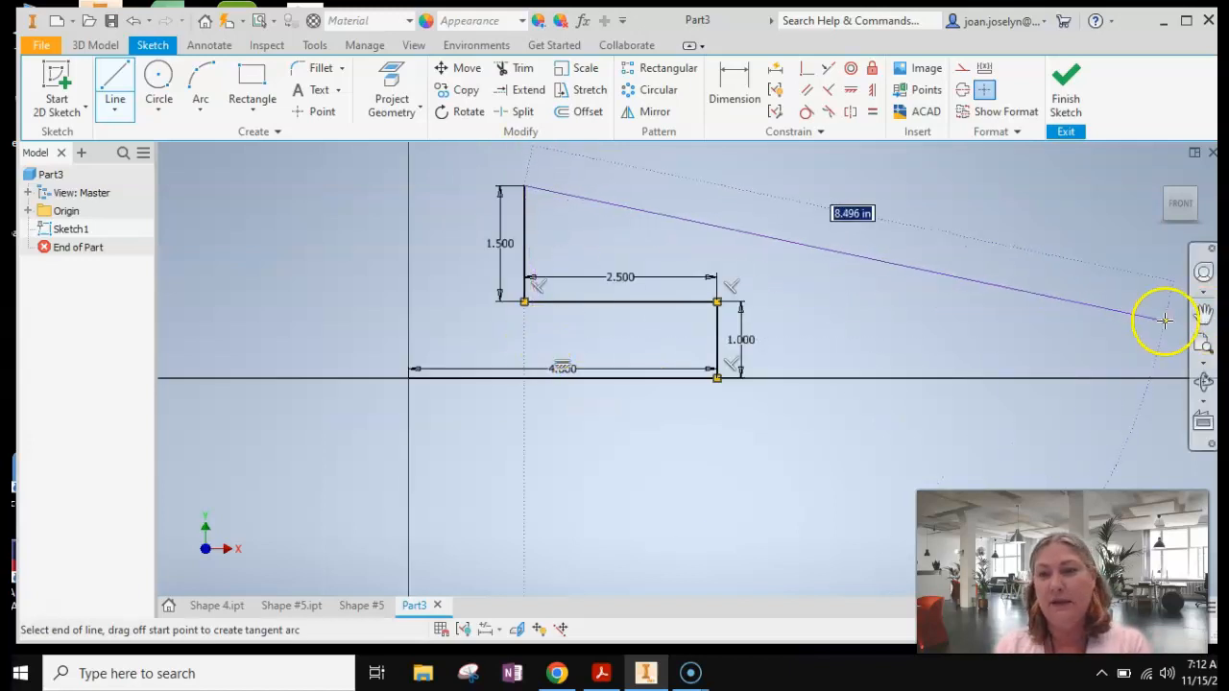
left_click(1205, 319)
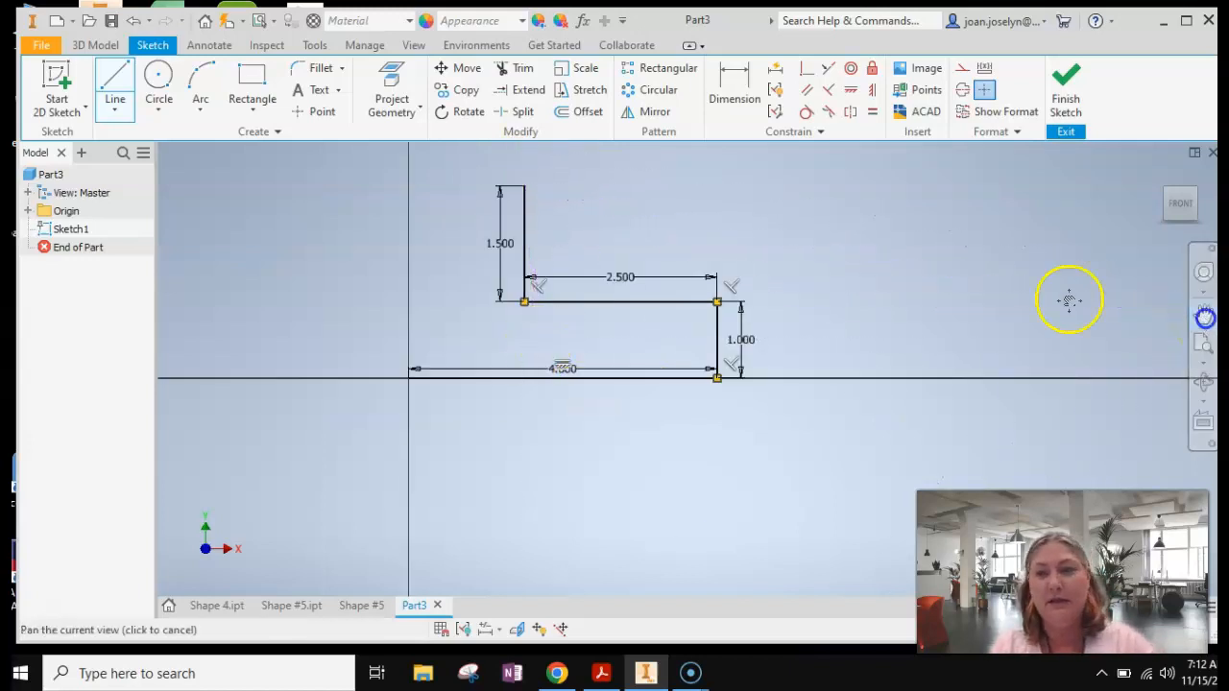
mouse_move(606, 214)
left_mouse_down()
mouse_move(647, 335)
mouse_move(675, 250)
left_mouse_up()
scroll(675, 250, "down", 1)
scroll(675, 249, "up", 2)
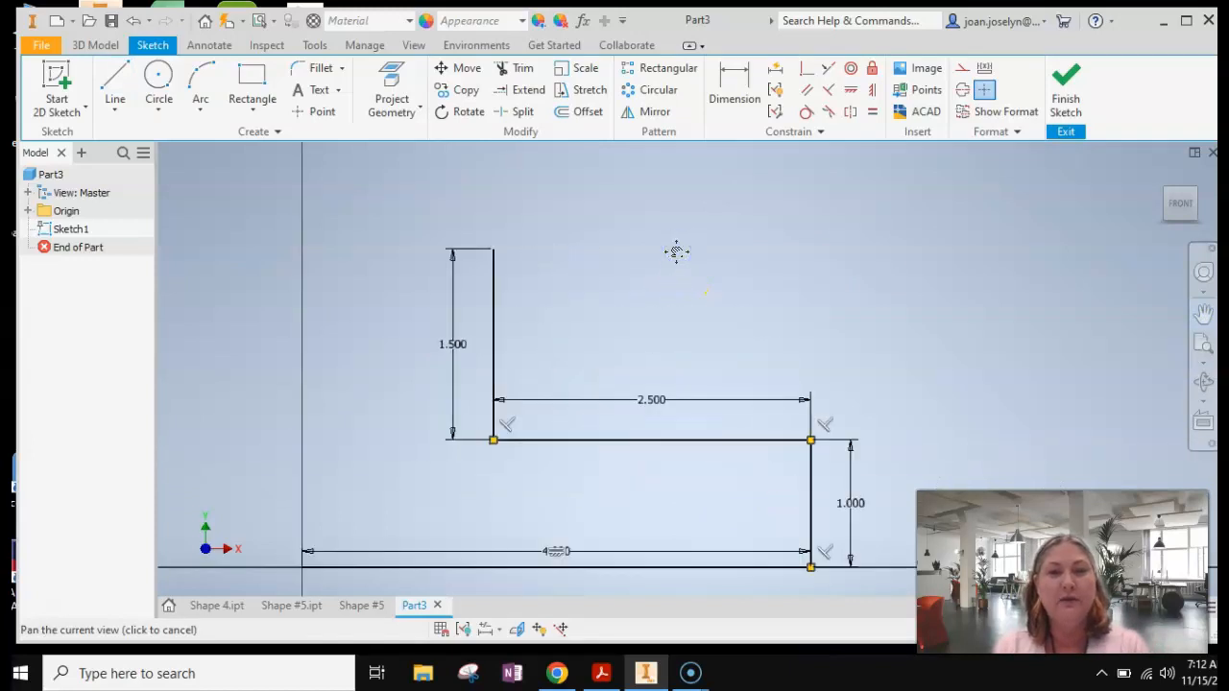
mouse_move(715, 368)
left_mouse_down()
mouse_move(735, 260)
mouse_move(721, 294)
left_mouse_up()
key("Escape")
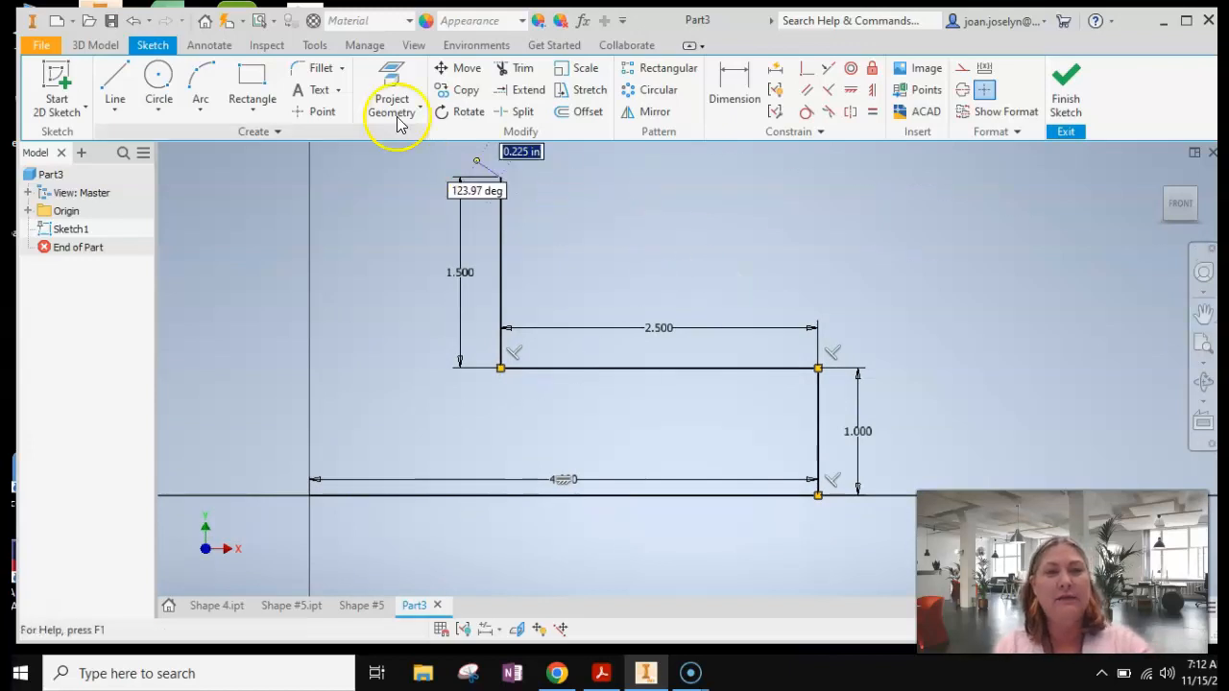
key("Escape")
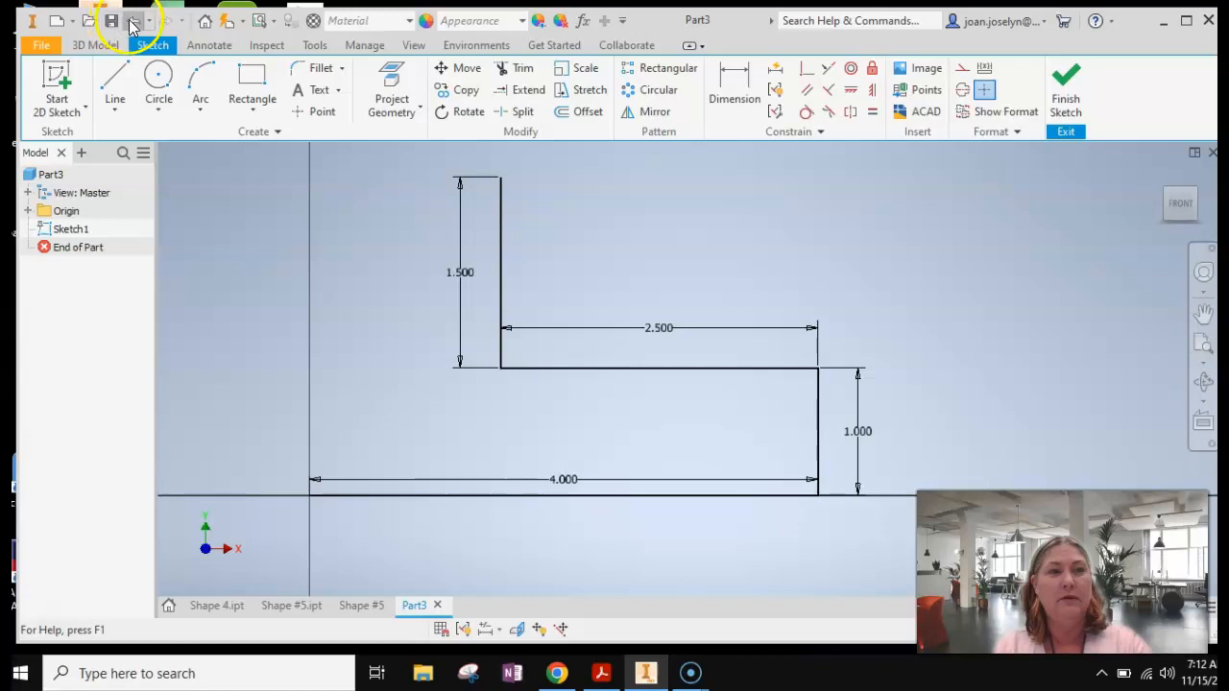
Undo and redo the last sketch change, and open the 2.500 dimension for editing
left_click(133, 21)
left_click(165, 21)
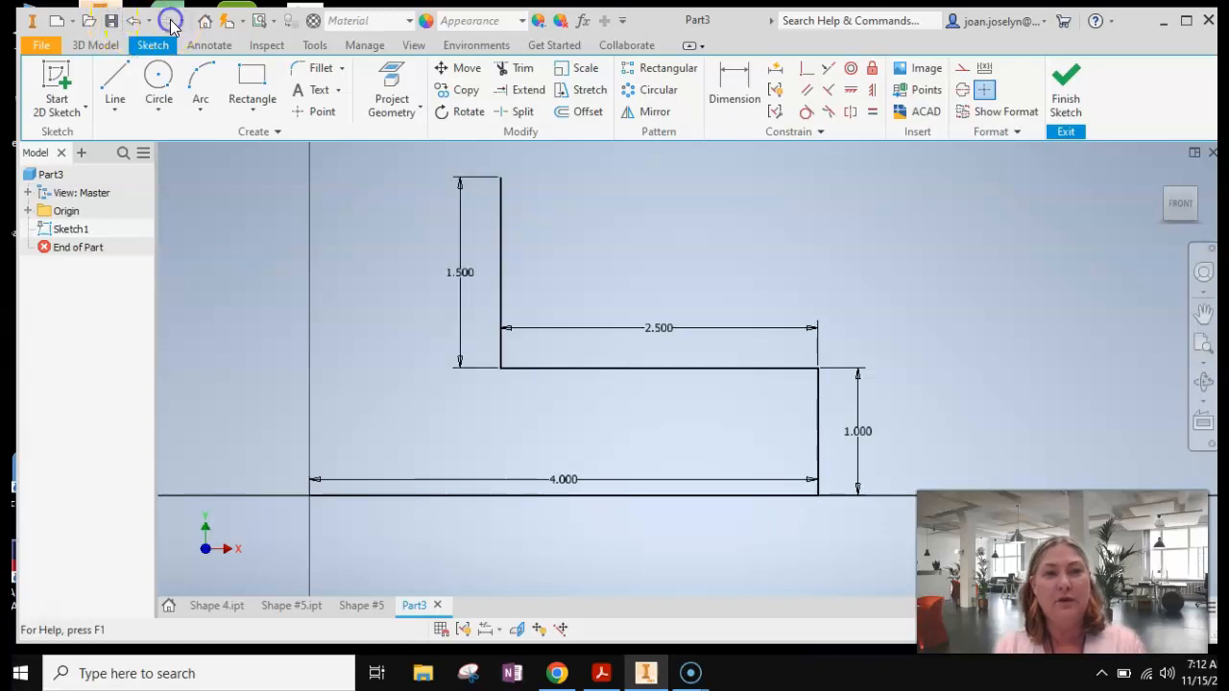
double_click(658, 331)
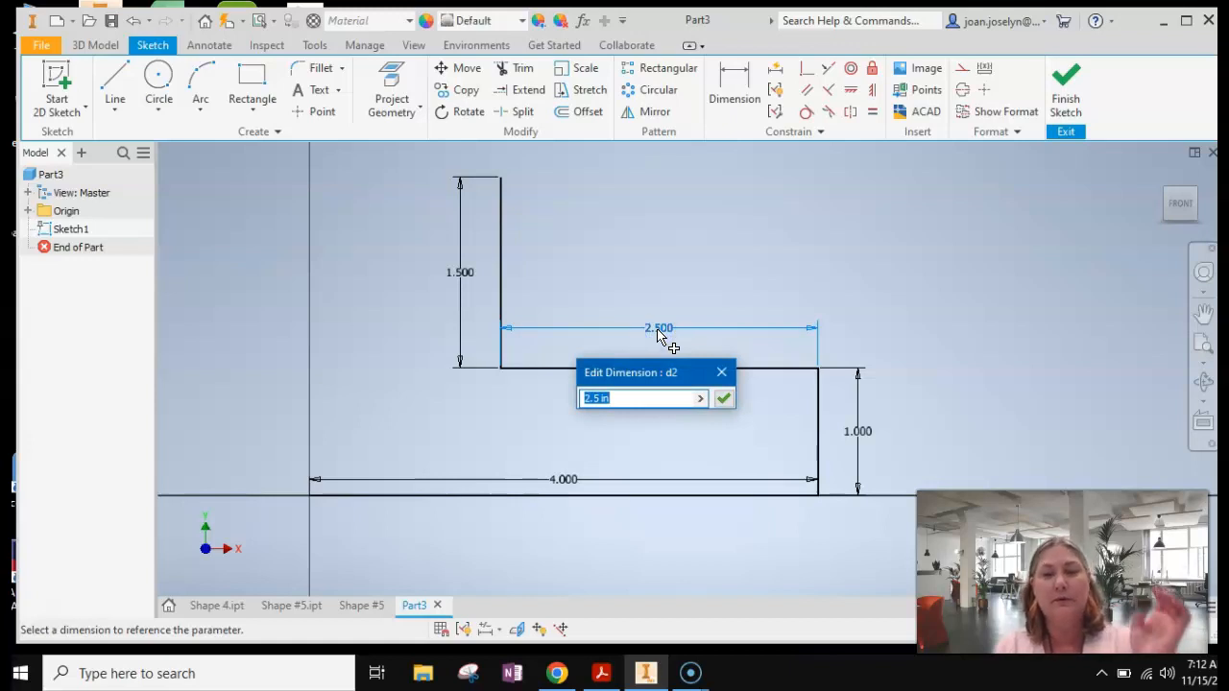
left_click(724, 373)
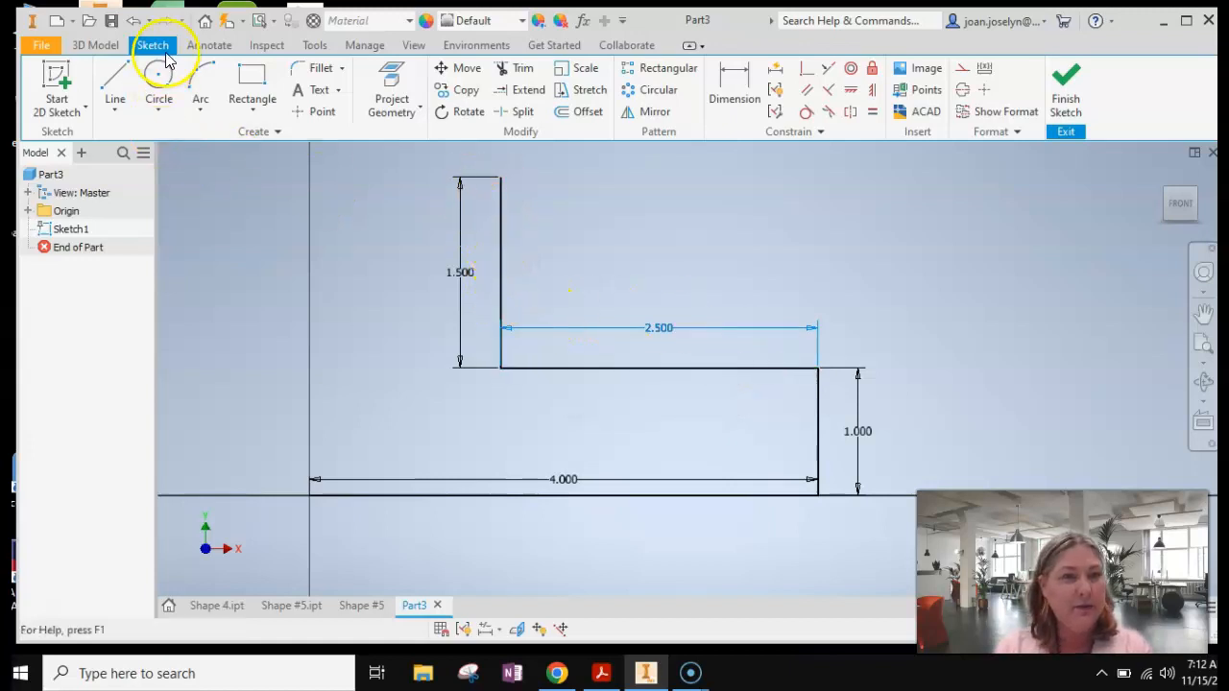
Draw a horizontal line 1.5 in long from the upper end of the 1.5 in vertical line back to the Y axis
left_click(112, 82)
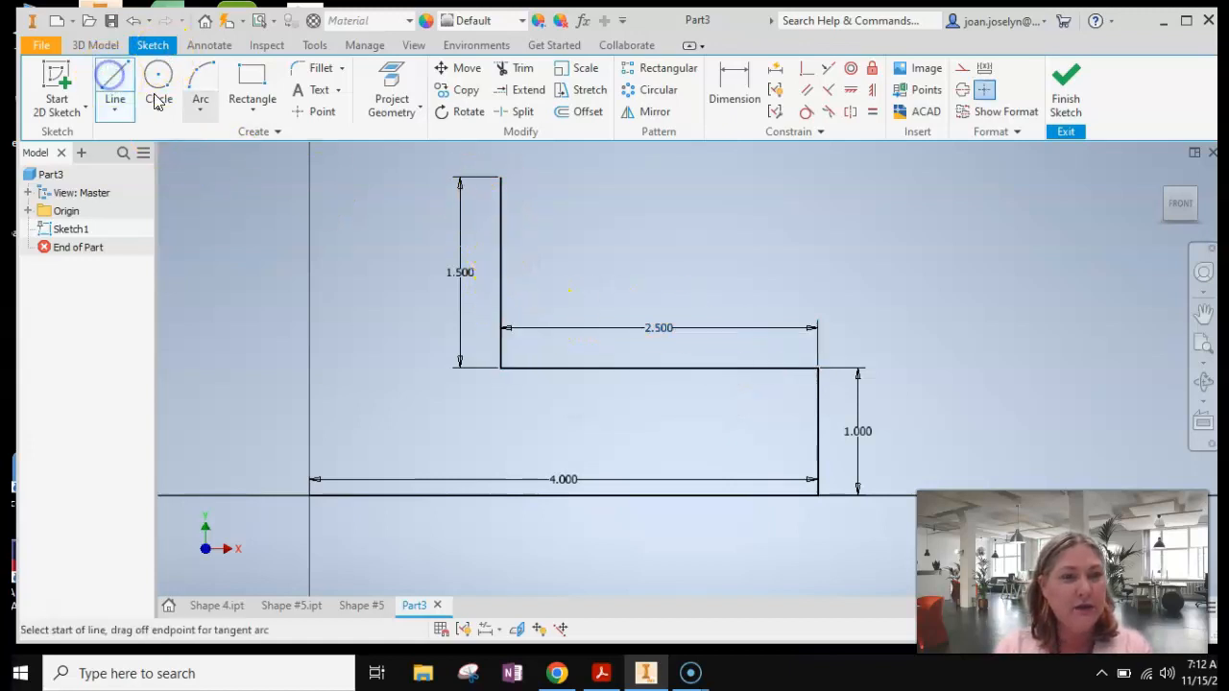
left_click(500, 176)
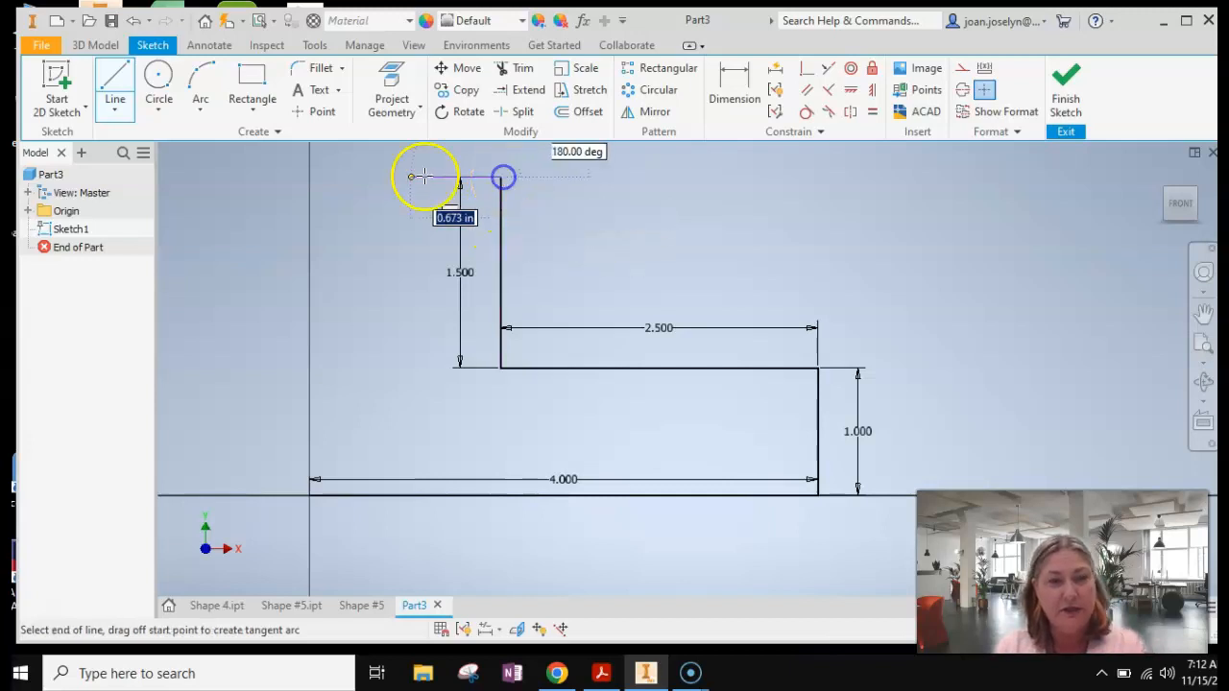
left_click(310, 177)
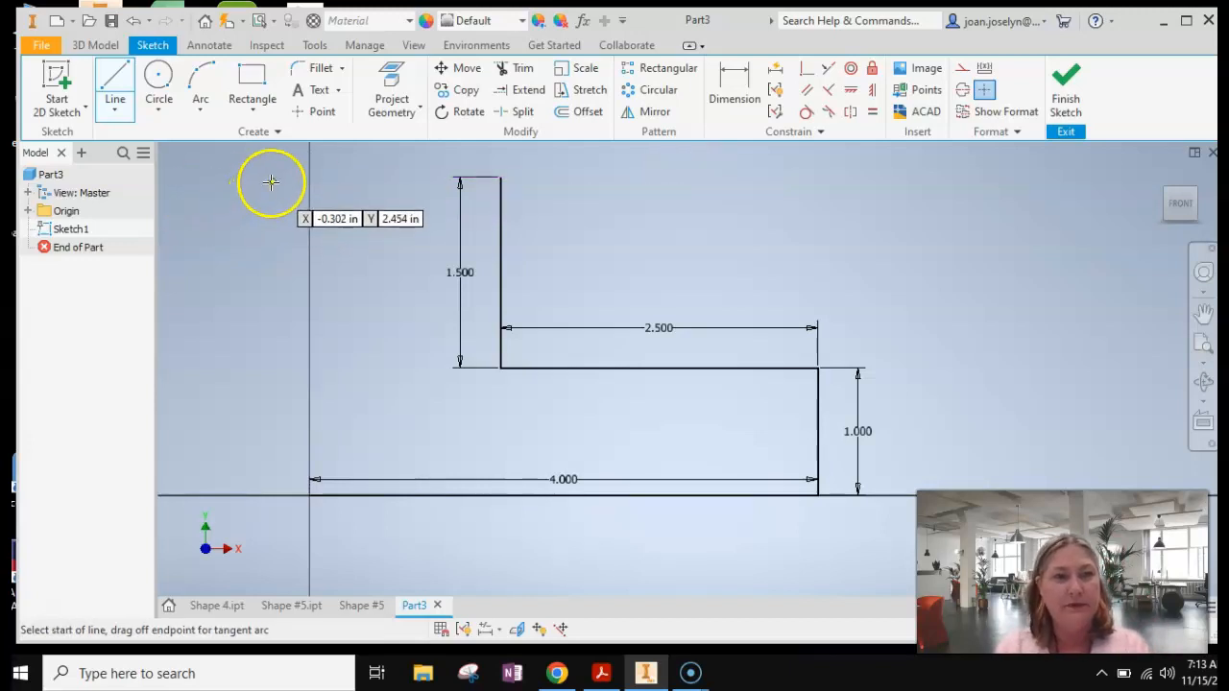
left_click(500, 177)
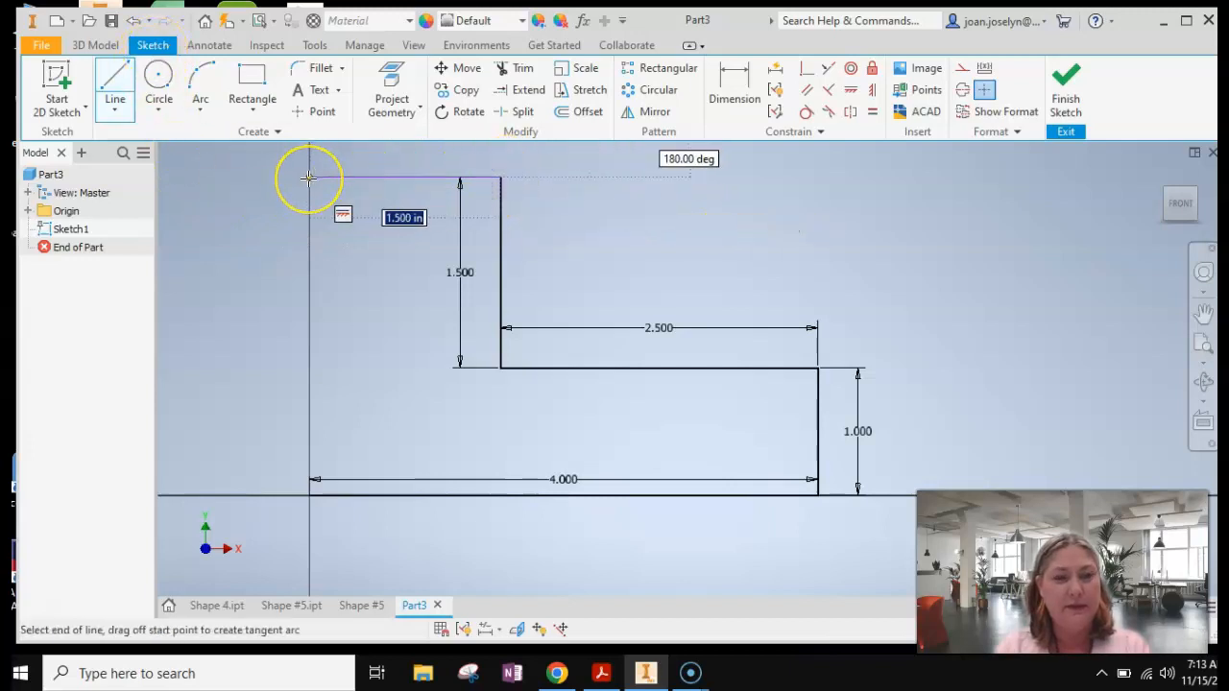
type("1.5")
key("Return")
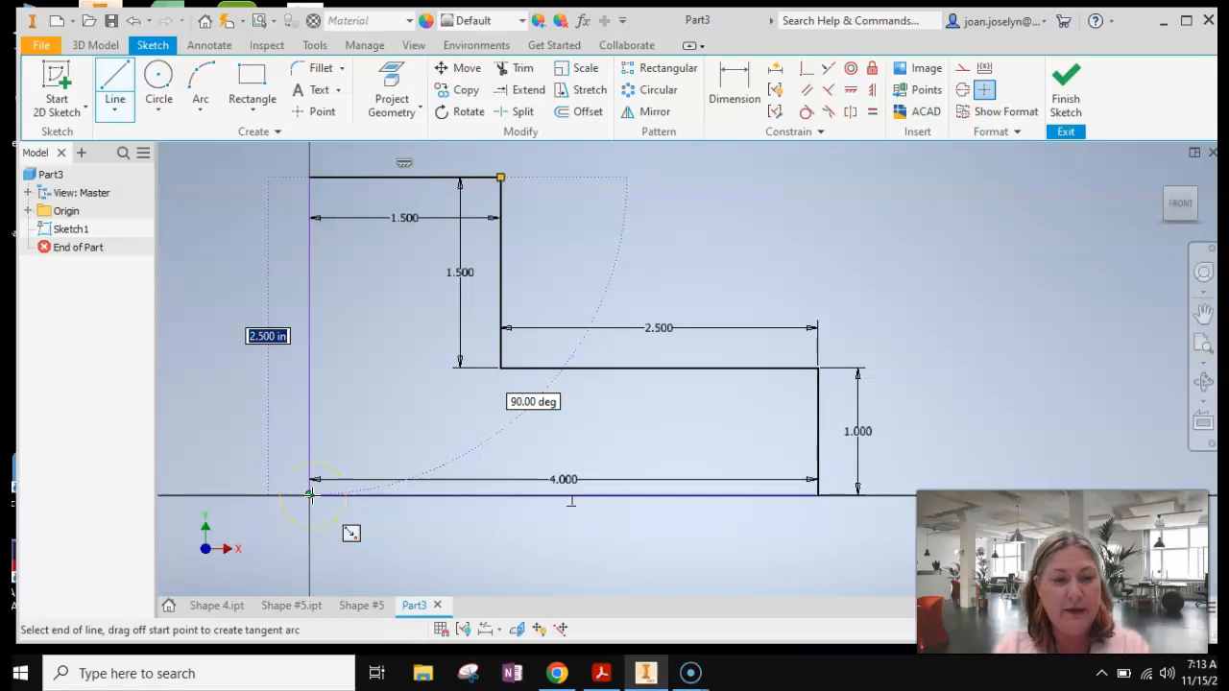
Close the profile with a vertical line down the Y axis to the origin and end the Line command
scroll(309, 494, "up", 3)
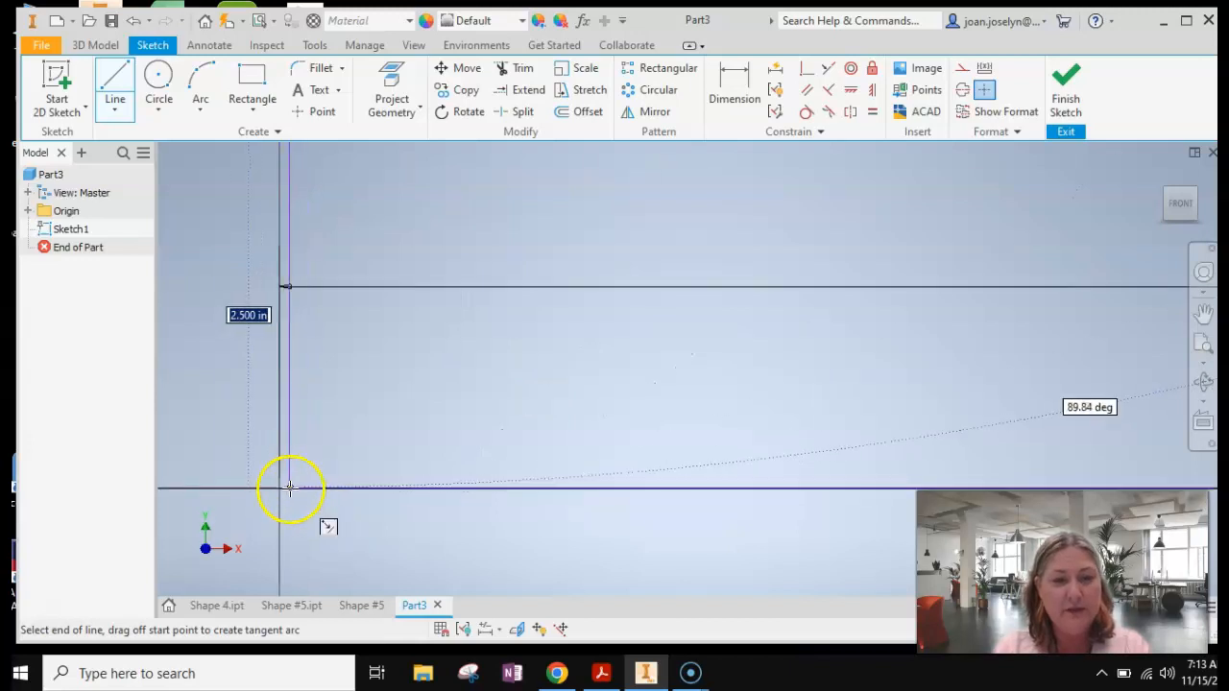
left_click(279, 490)
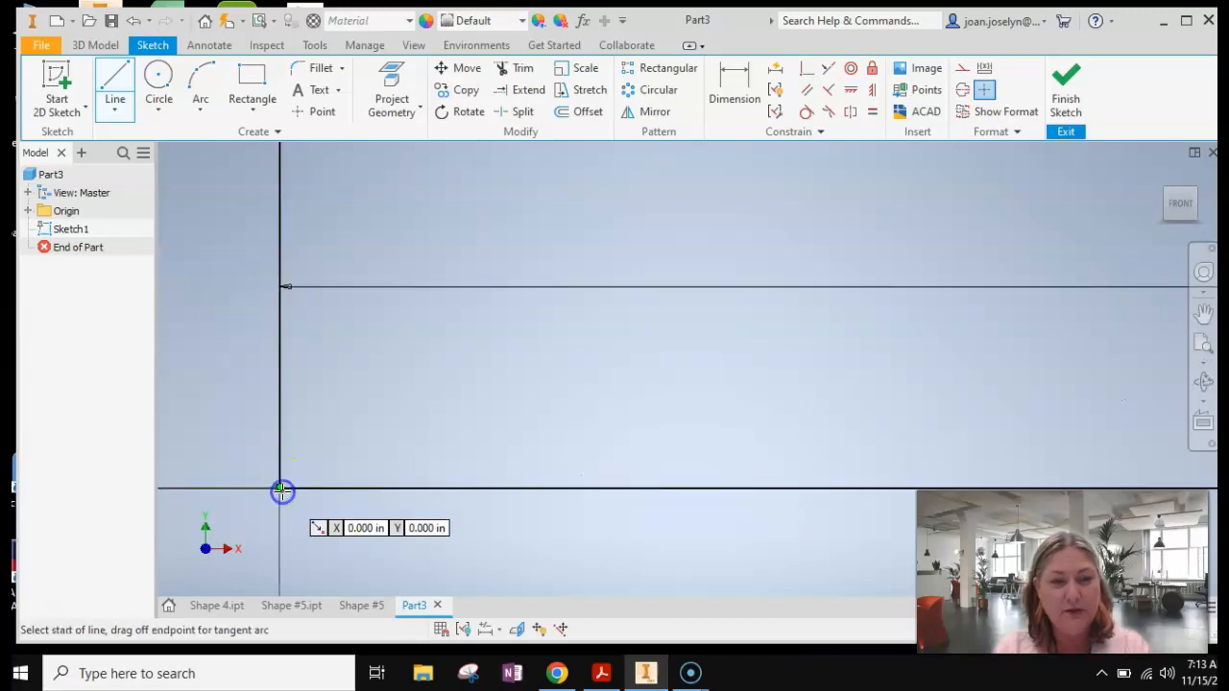
scroll(390, 417, "down", 3)
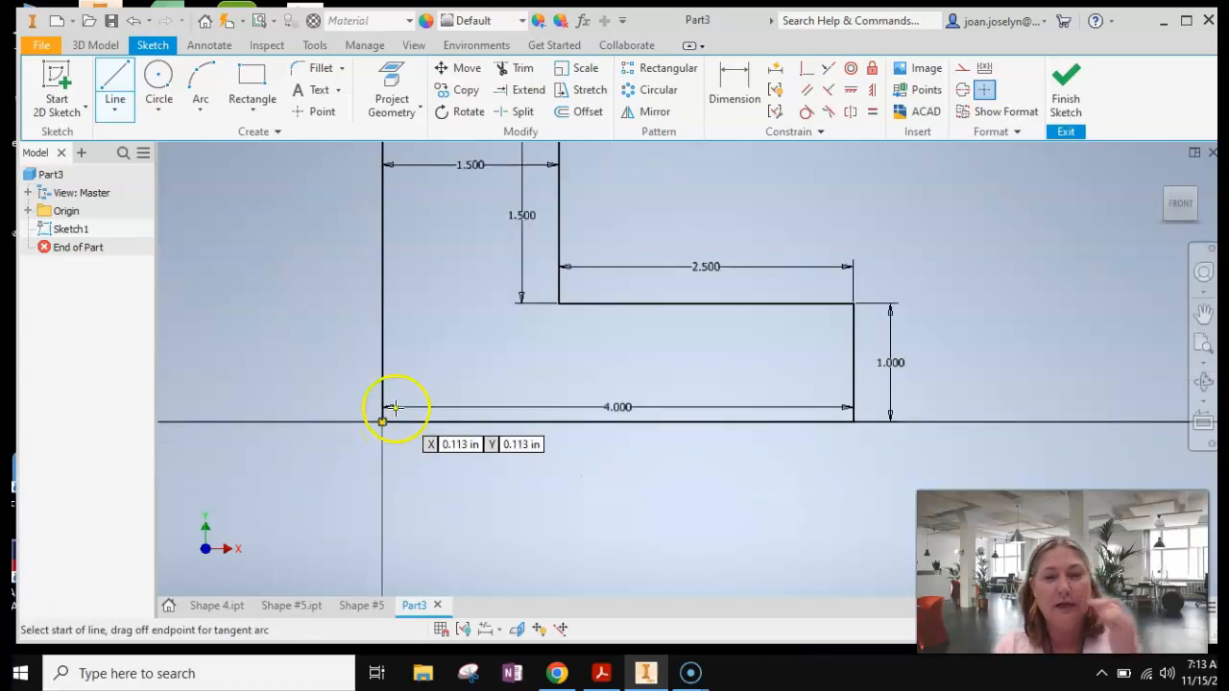
scroll(391, 408, "down", 3)
scroll(415, 389, "up", 4)
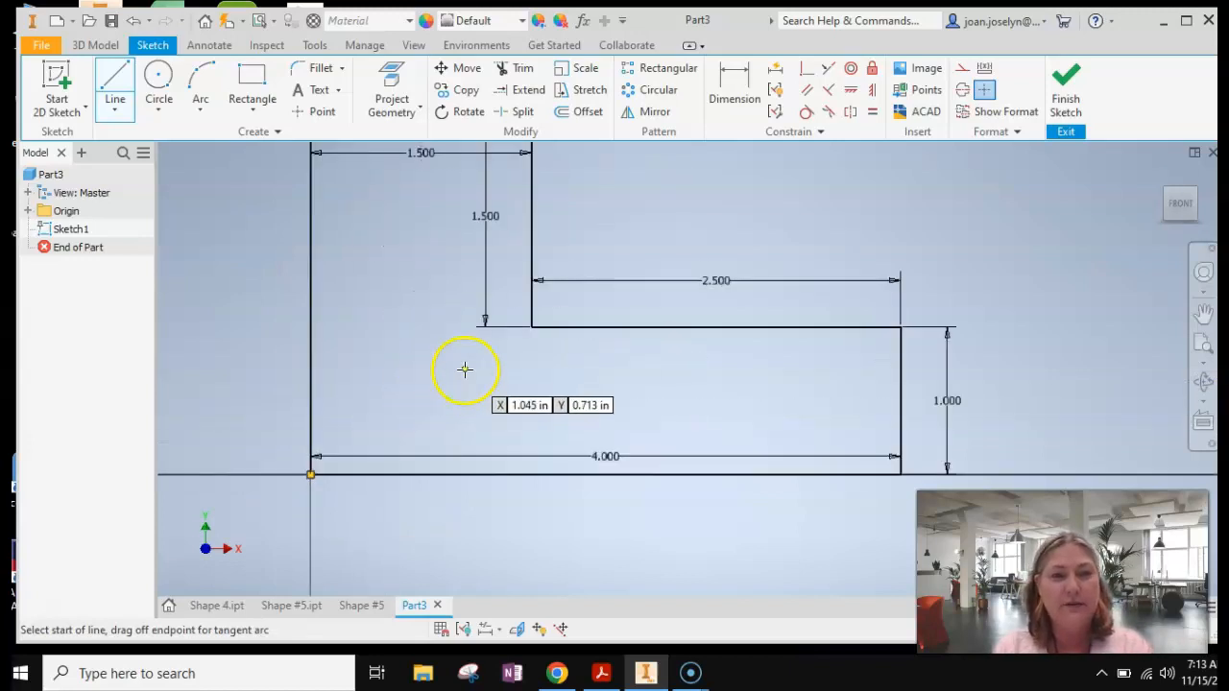
key("Escape")
scroll(800, 288, "down", 4)
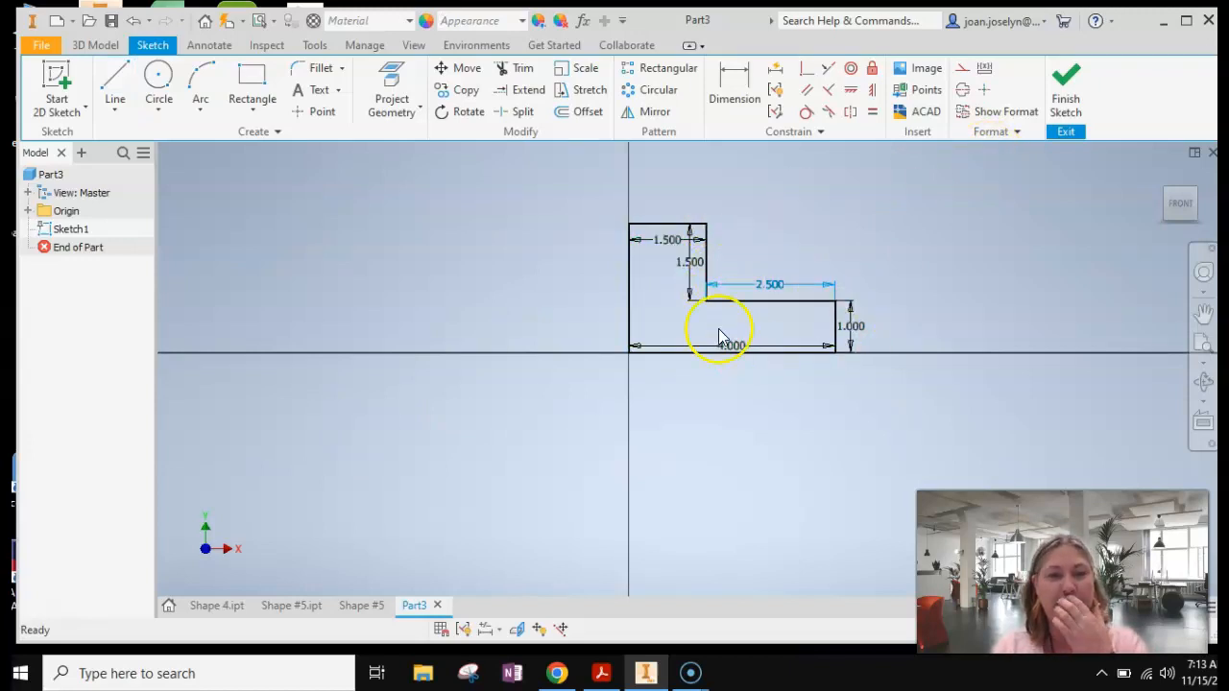
left_click(730, 92)
left_click(626, 288)
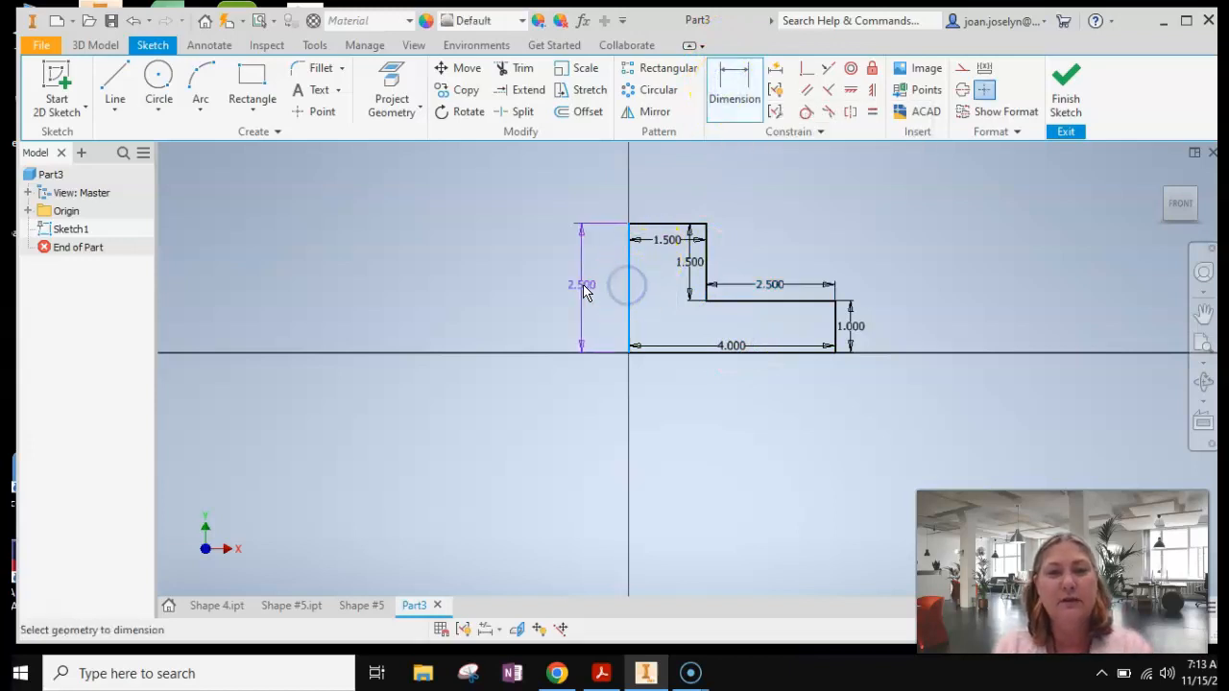
key("Escape")
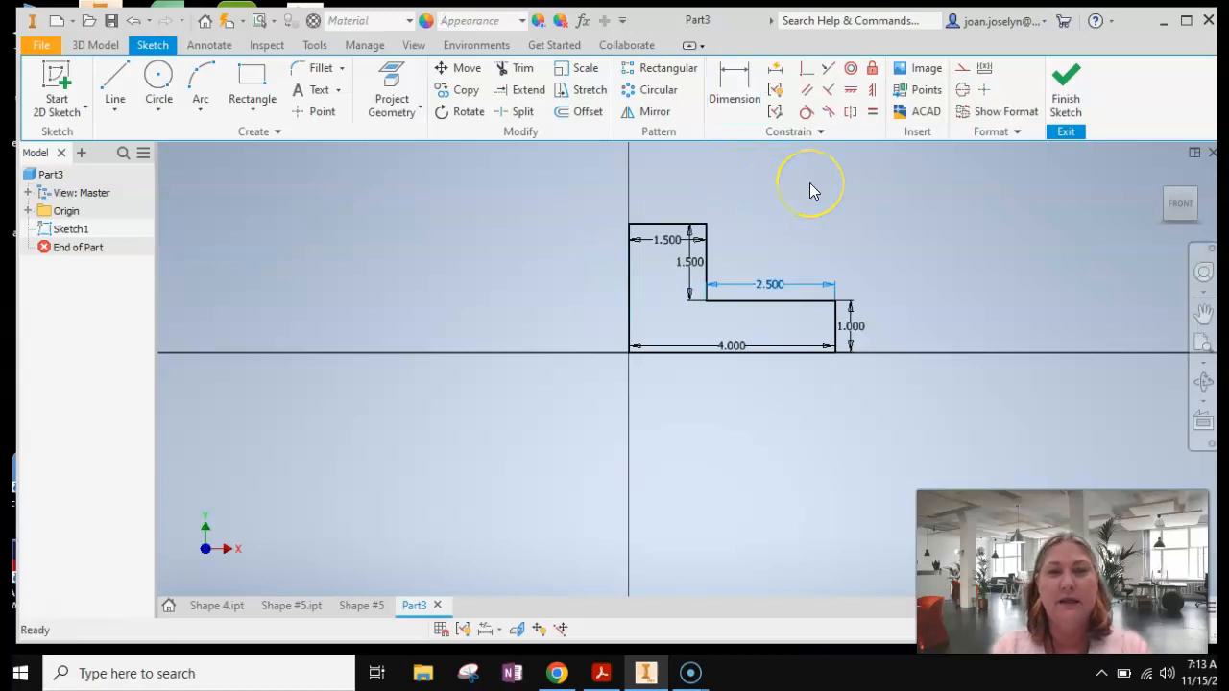
Move the upright's 1.5 in height and 1.5 in width dimensions outside the profile and finish the sketch
left_click_drag(694, 265, 724, 261)
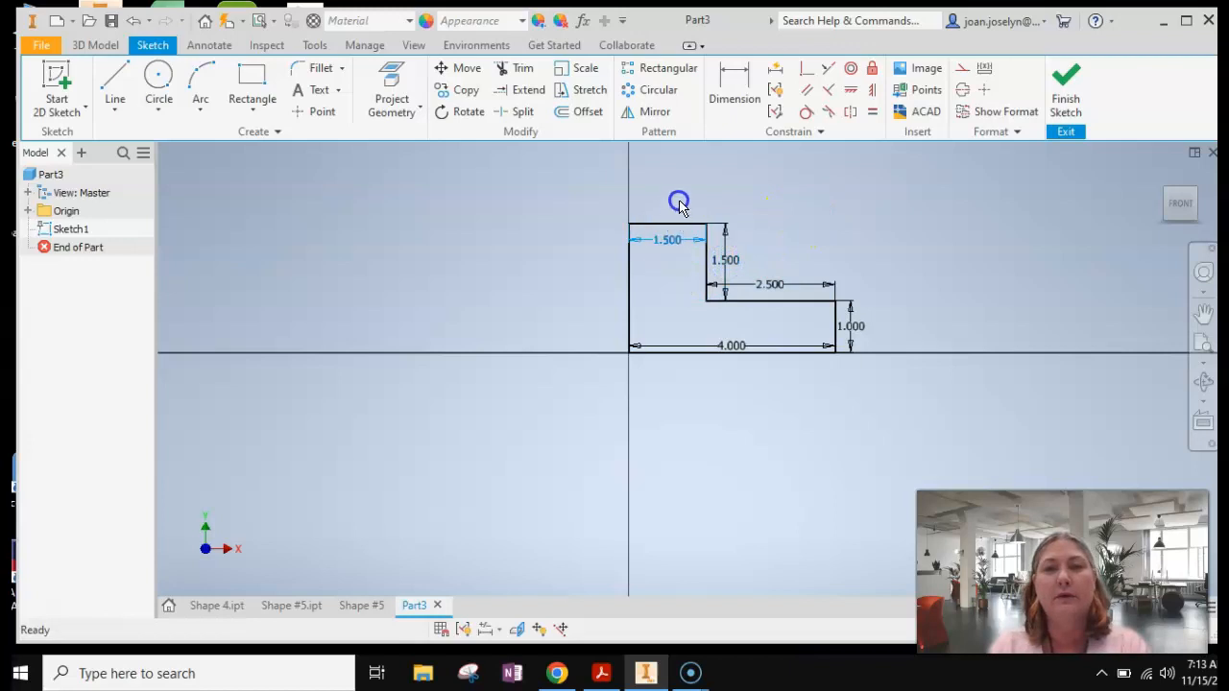
left_click_drag(677, 198, 666, 197)
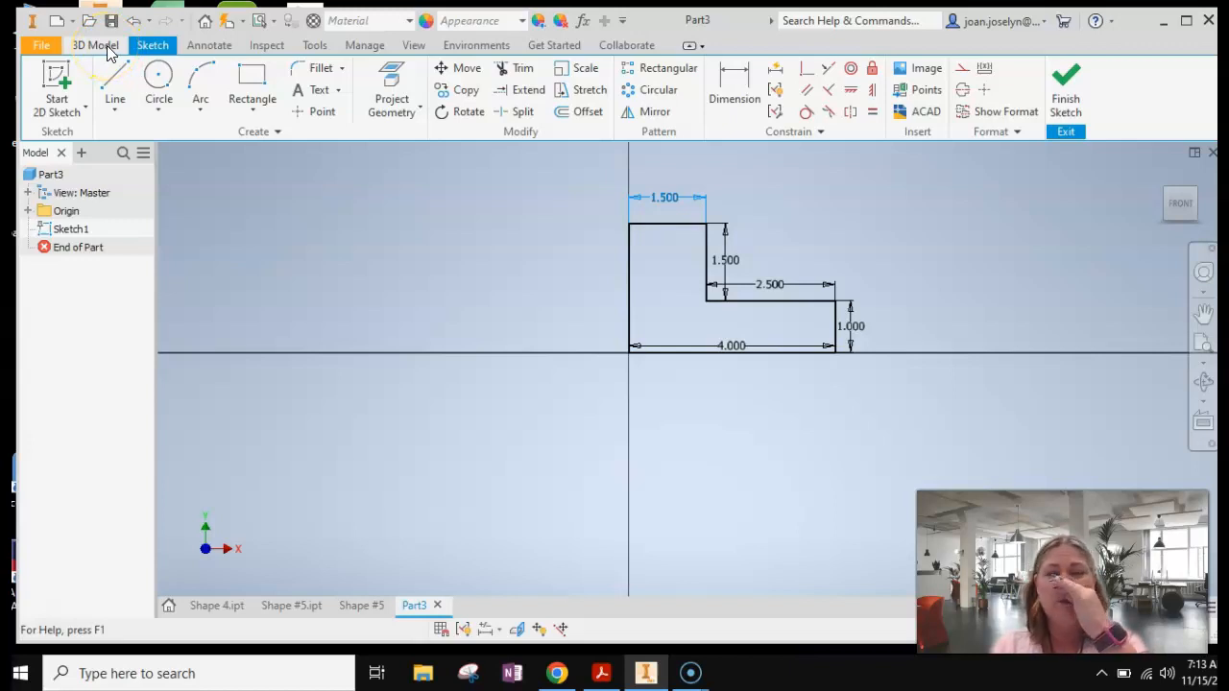
left_click(1099, 323)
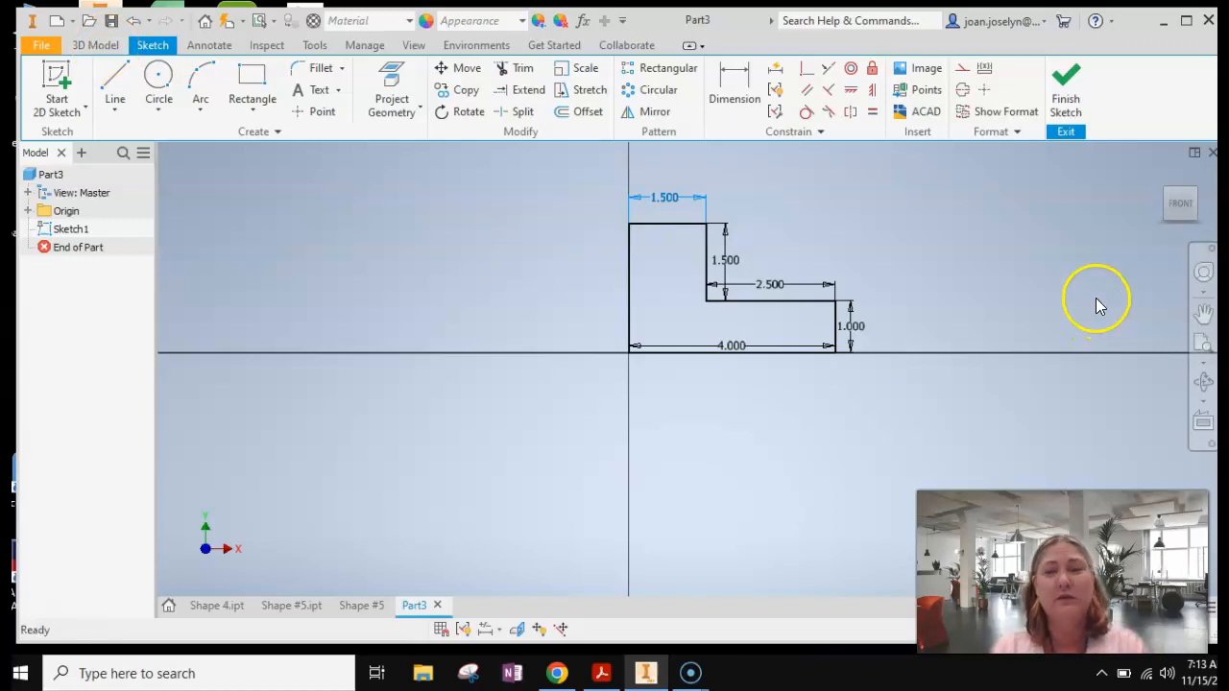
left_click(1059, 98)
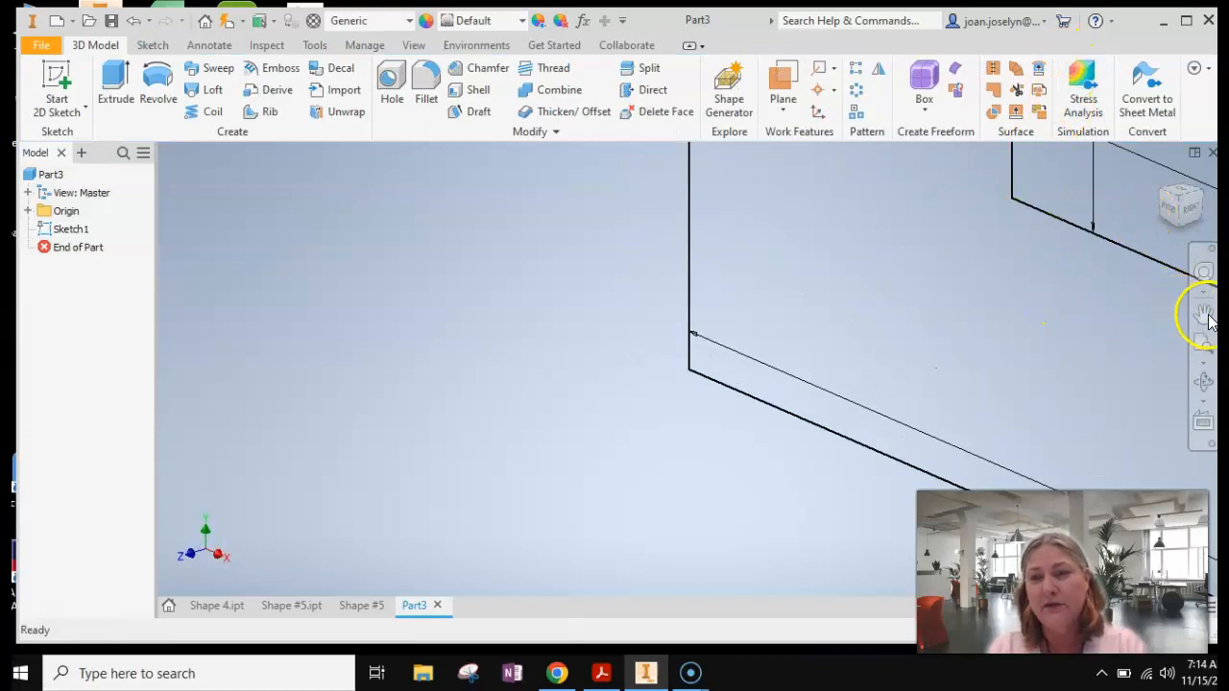
Start an extrusion of the L-shaped profile and pull it backward from the sketch plane to about 3.125 in
scroll(995, 325, "up", 3)
scroll(994, 324, "up", 3)
left_click(1151, 183)
left_click(1160, 176)
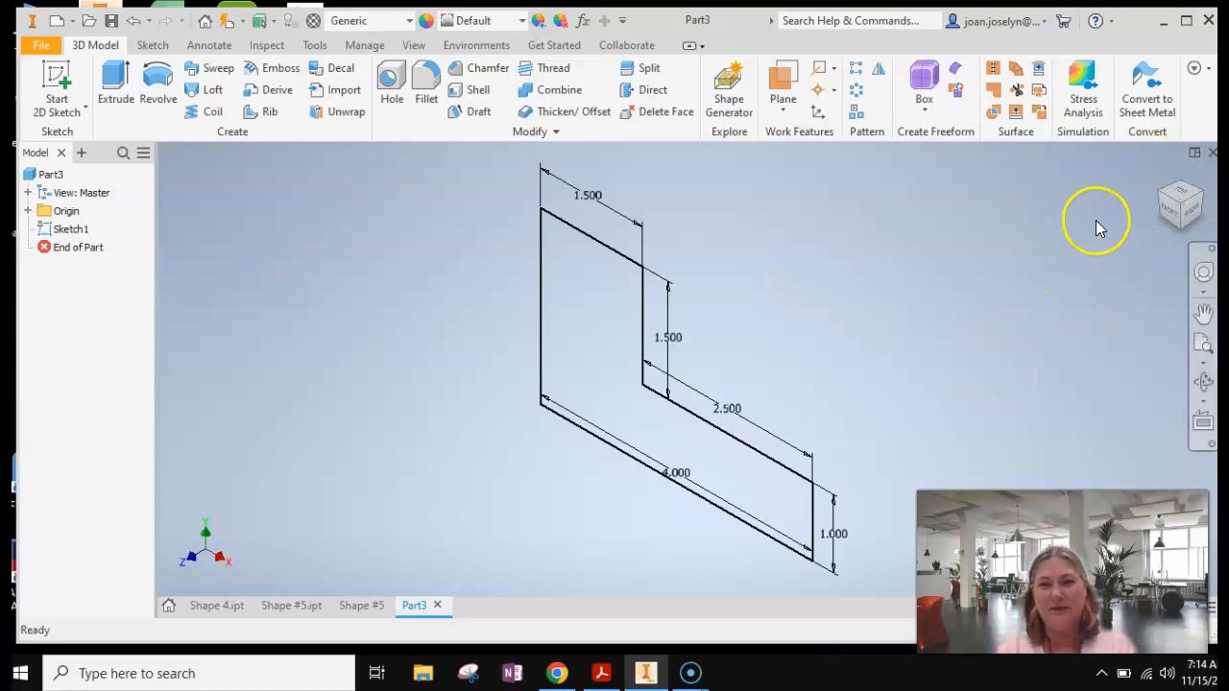
scroll(699, 392, "down", 3)
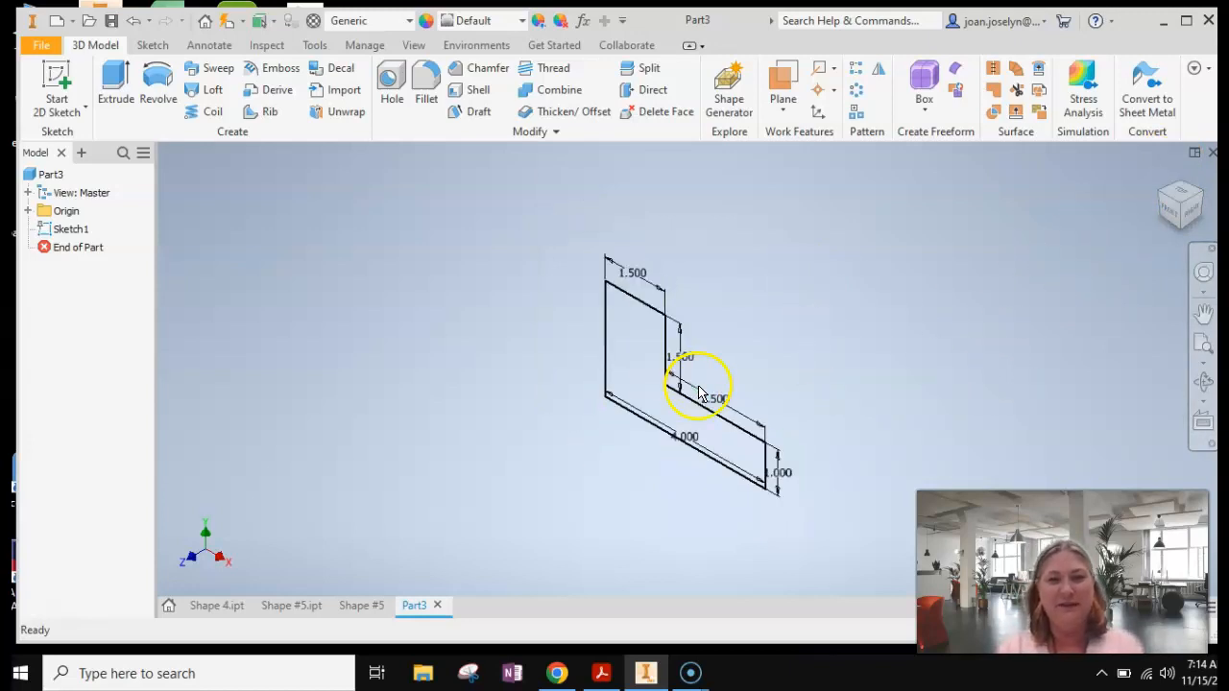
left_click(126, 77)
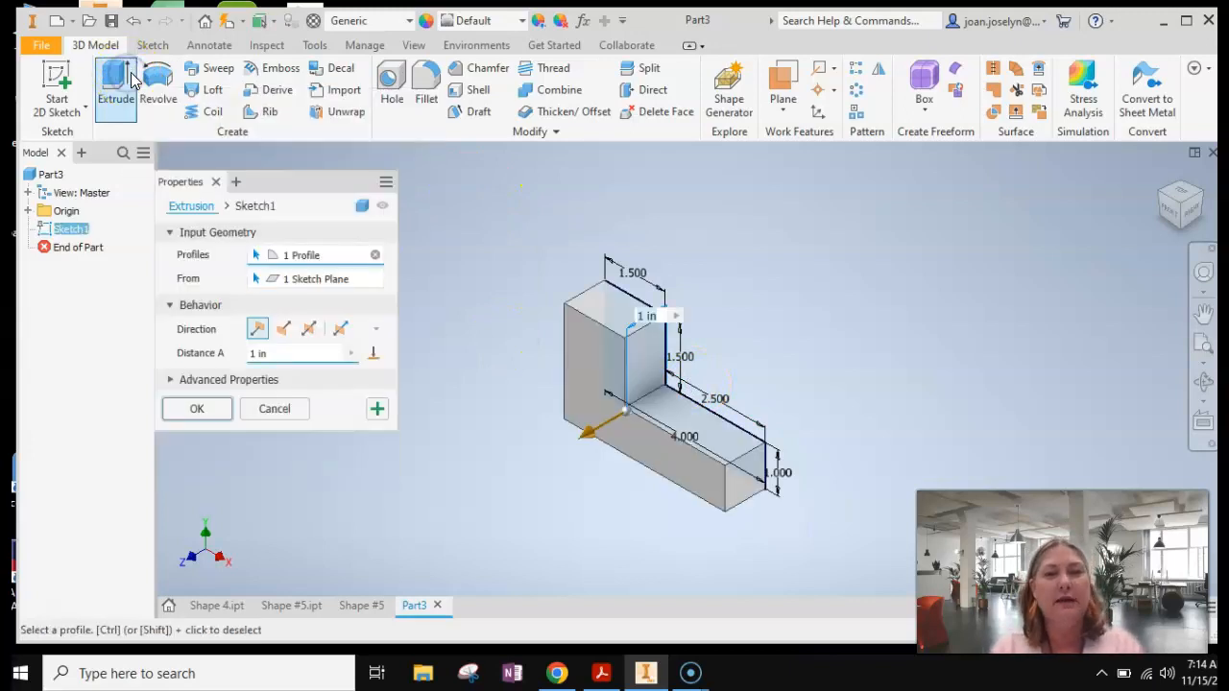
left_click_drag(591, 444, 756, 342)
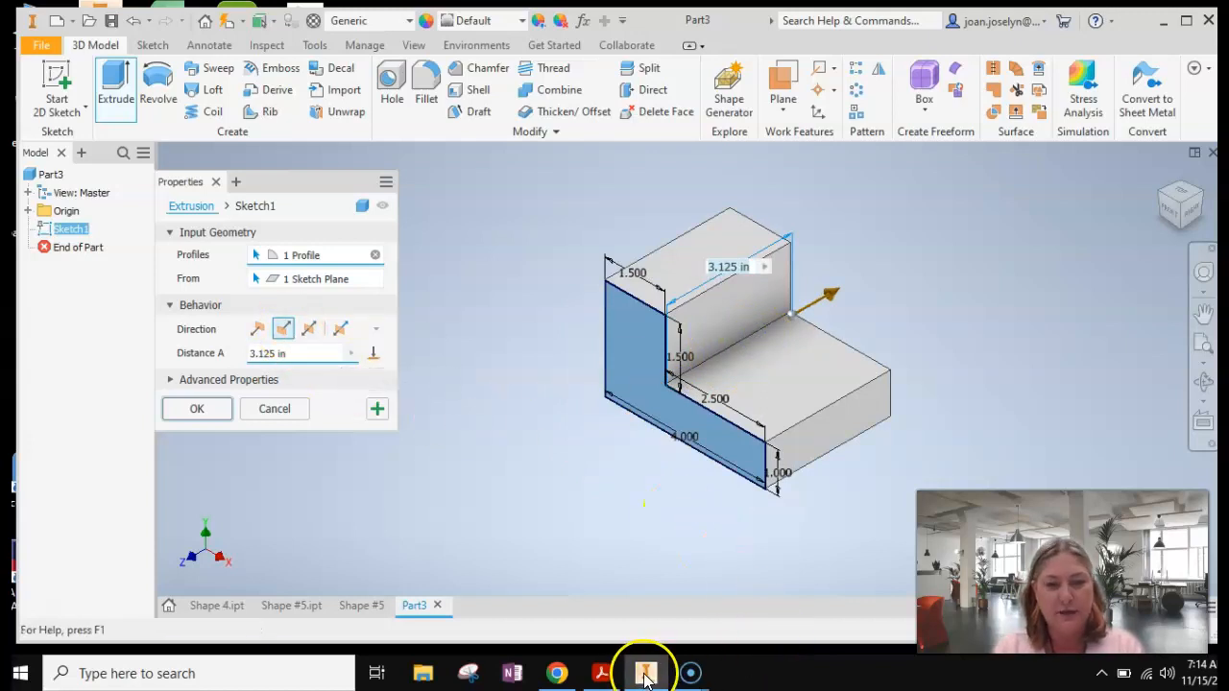
Check shape 1's depth in the shape sheet PDF, then set the extrusion distance to 2.5 in and complete it
left_click(597, 674)
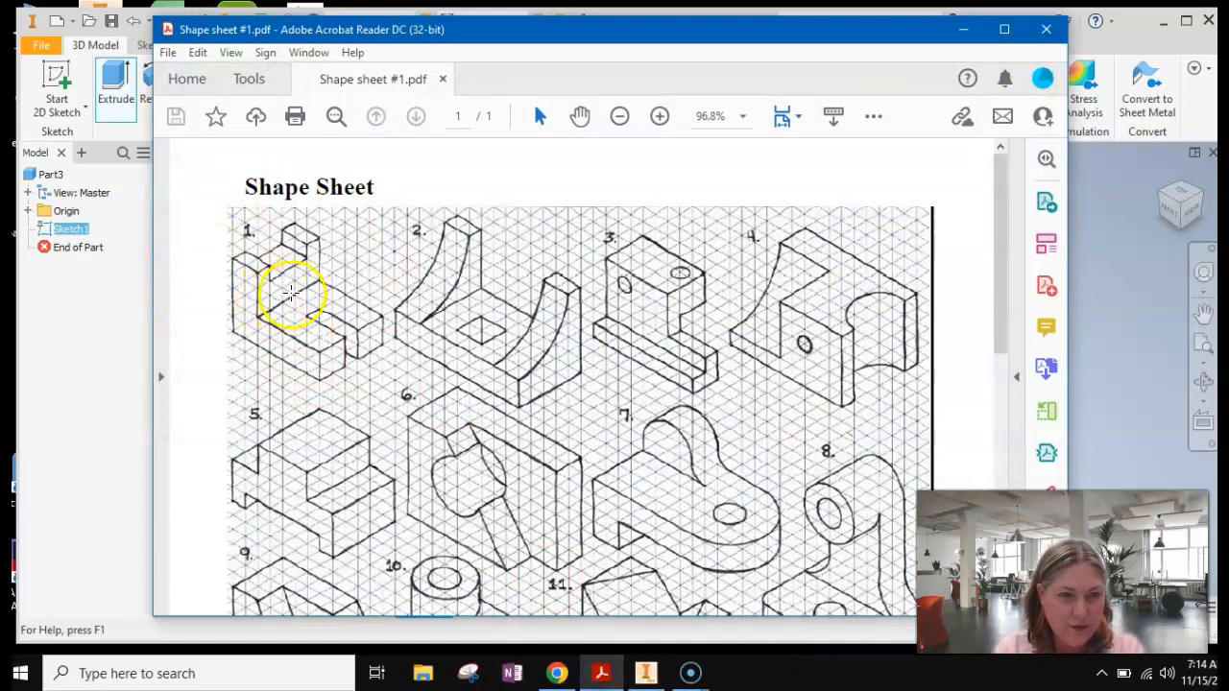
left_click(961, 28)
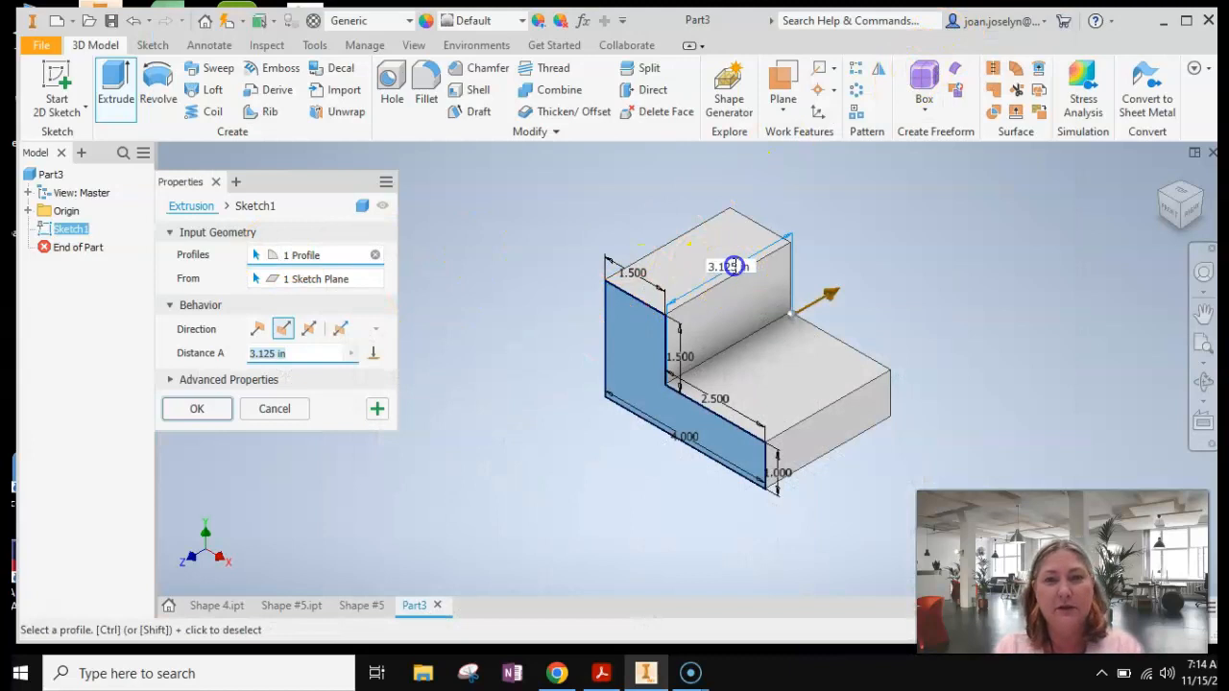
type("2.5")
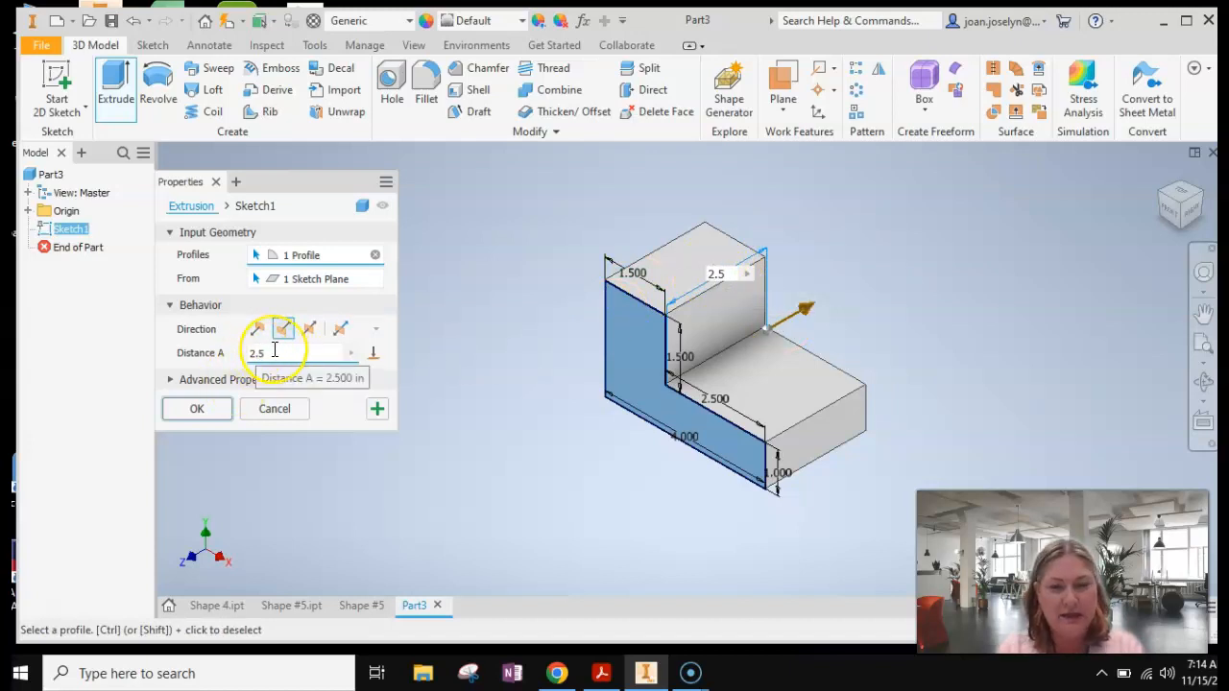
left_click(190, 408)
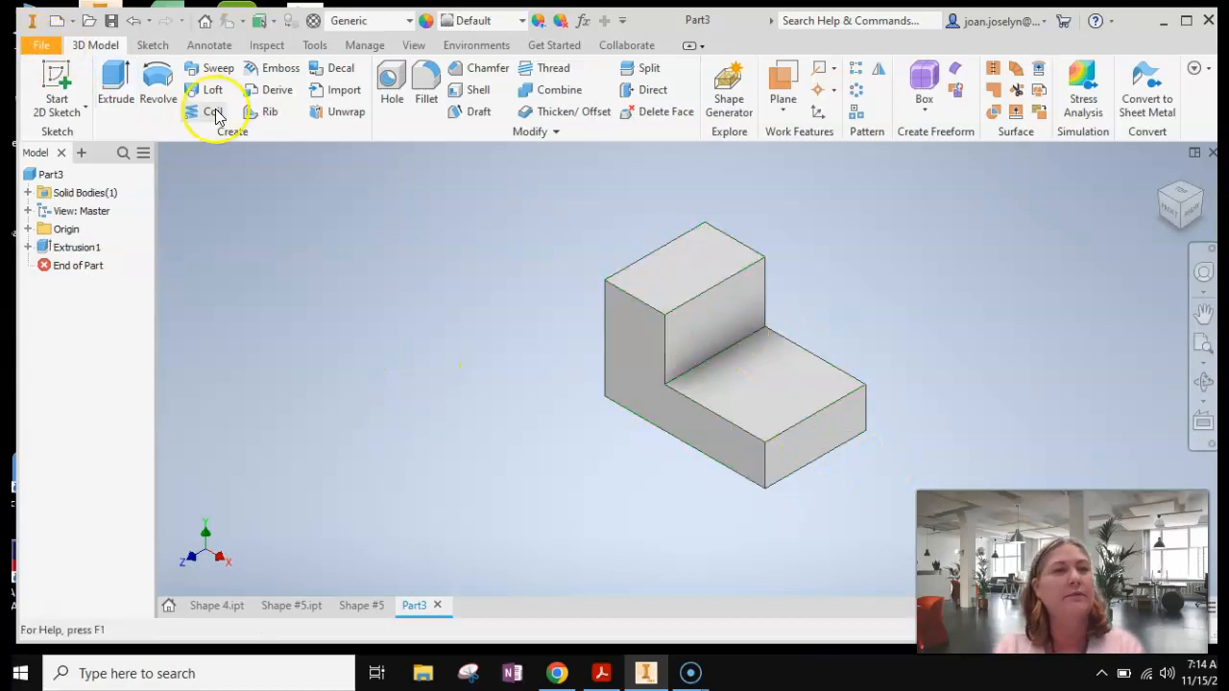
Start a new 2D sketch on the top face of the upright block
left_click(61, 91)
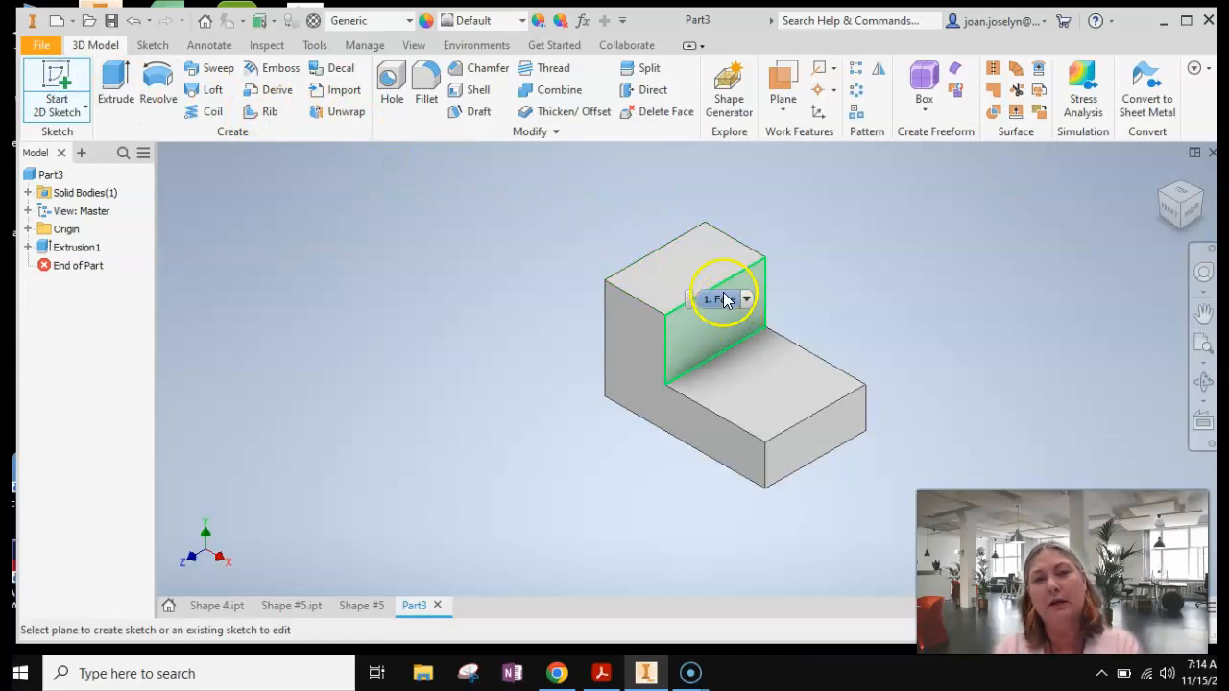
left_click(693, 257)
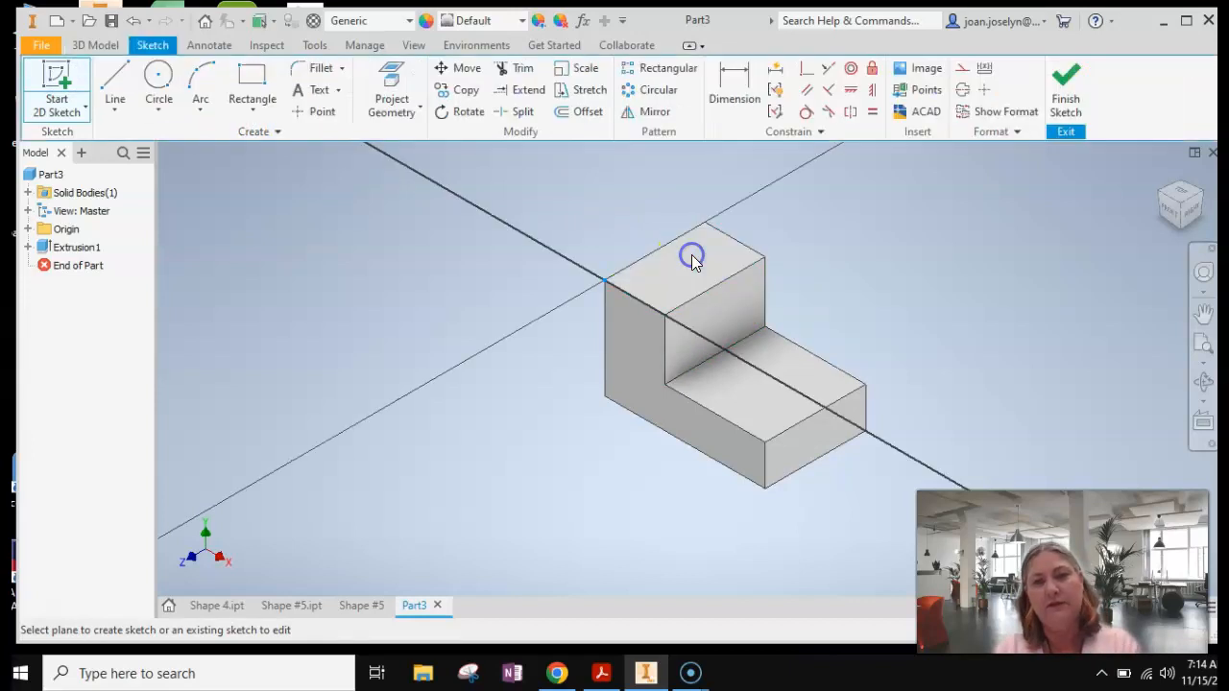
left_click(1206, 314)
left_click_drag(940, 258, 841, 310)
scroll(842, 310, "down", 2)
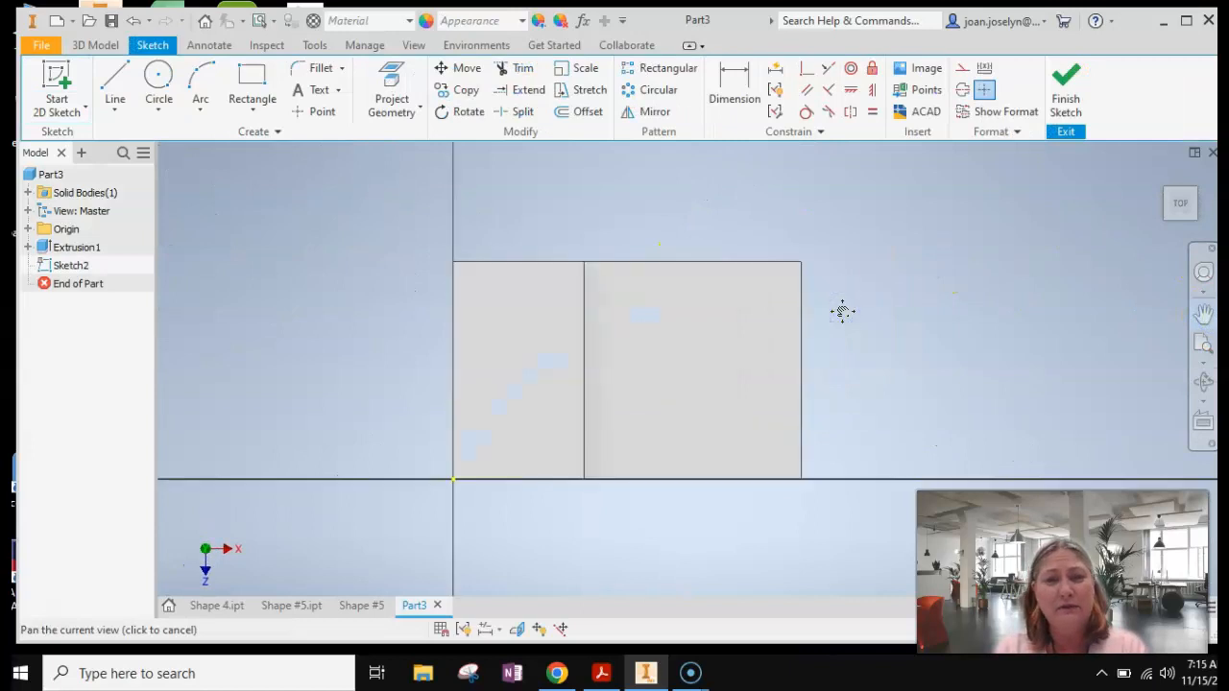
key("Escape")
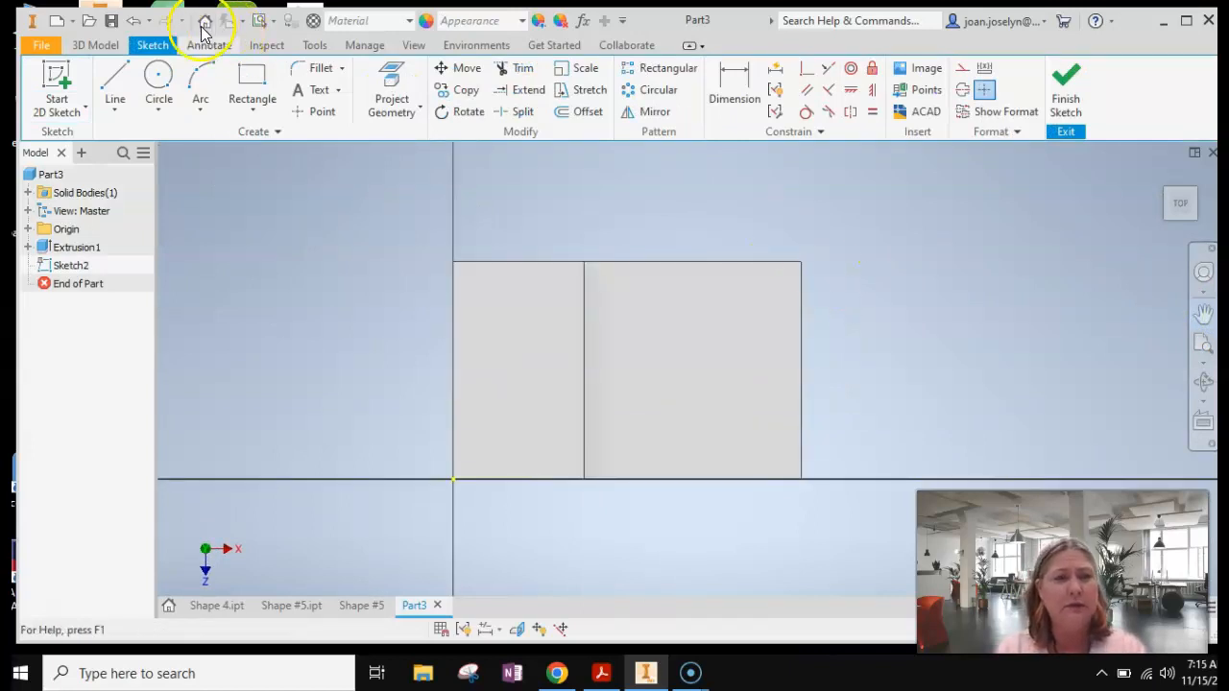
Try a rectangle on the upright's top face from the outer edge to the inner edge, and undo it
left_click(254, 70)
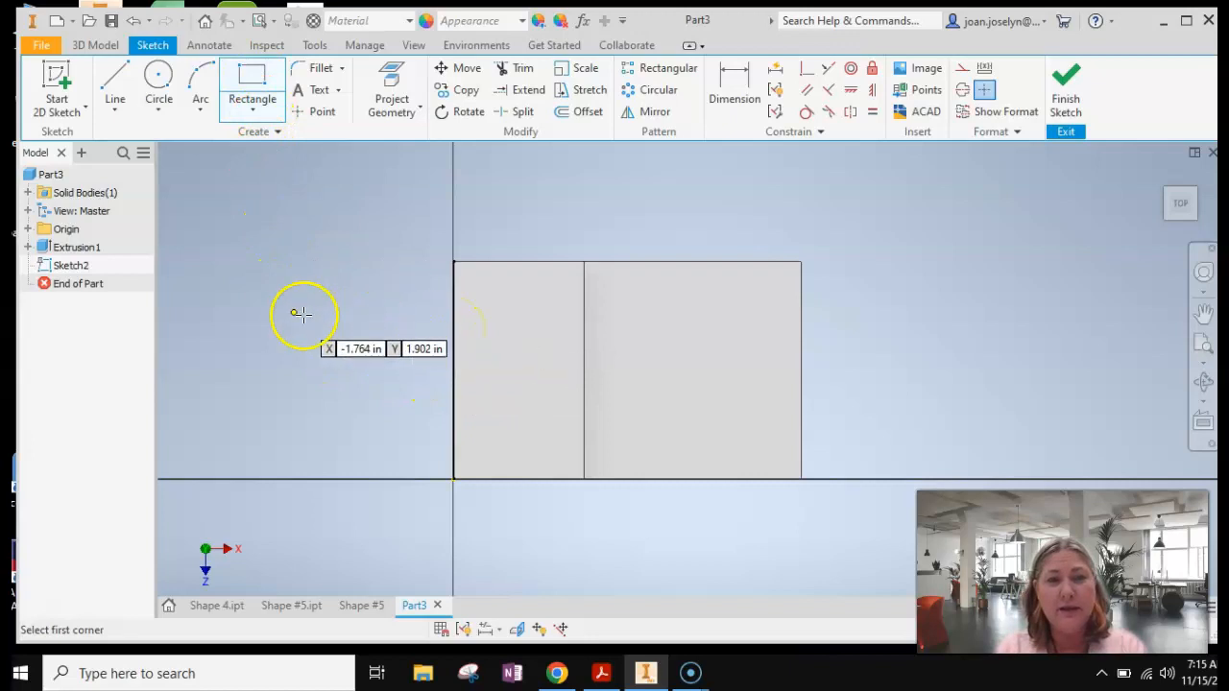
left_click(452, 330)
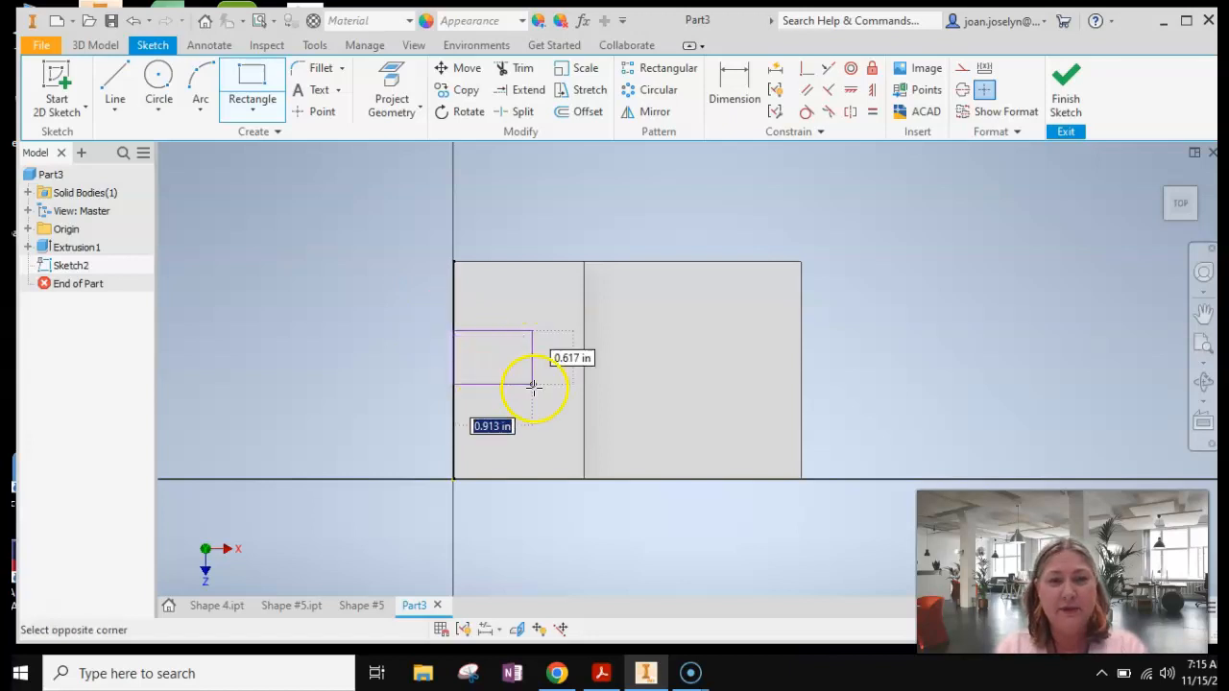
left_click(585, 426)
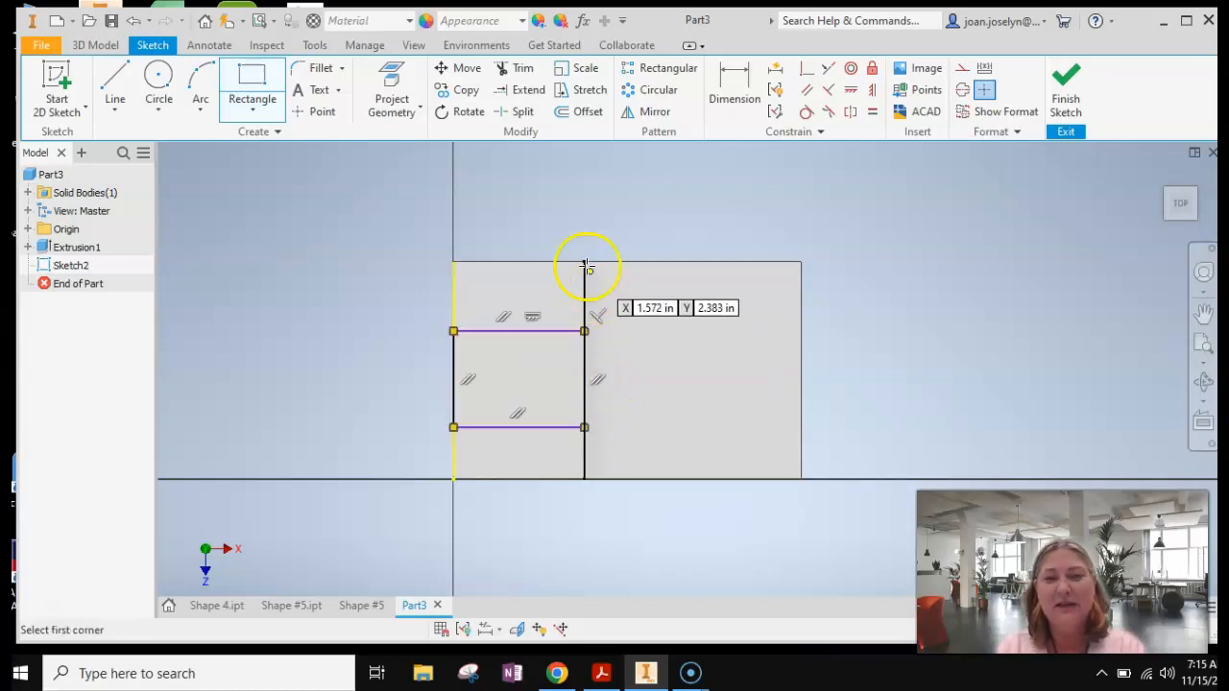
left_click(133, 20)
Draw a two-point rectangle spanning the full width of the upright's top face, clear of both ends, and end the command
left_click(249, 101)
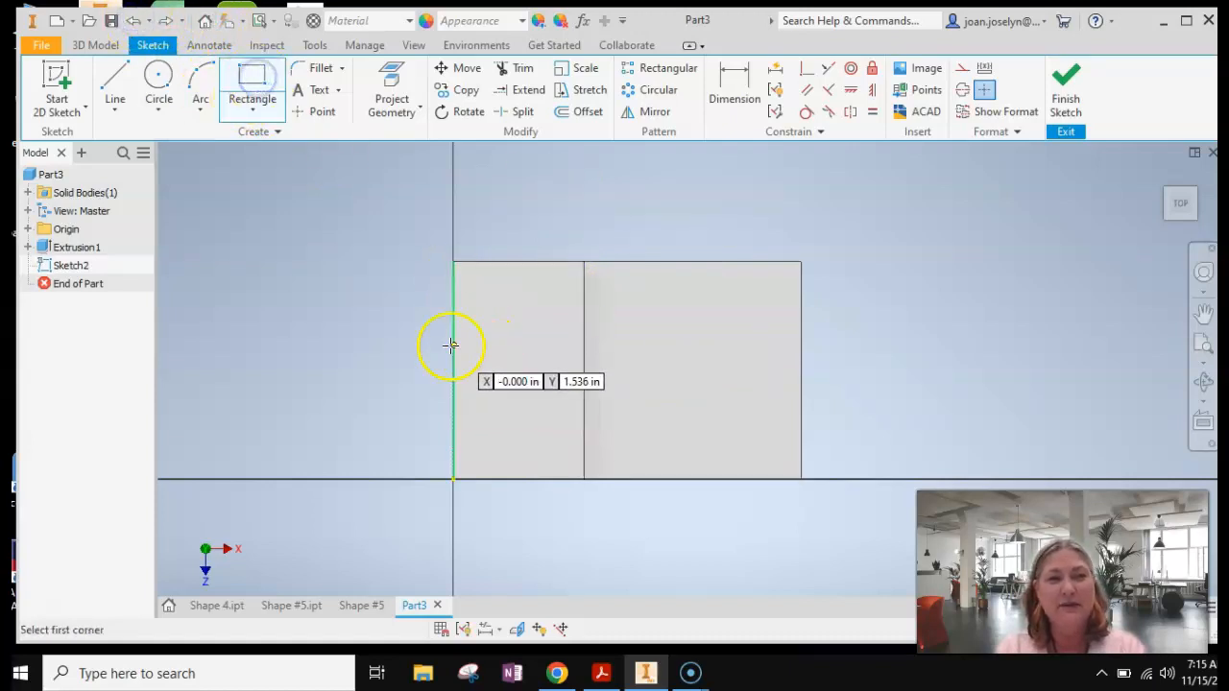
left_click(451, 346)
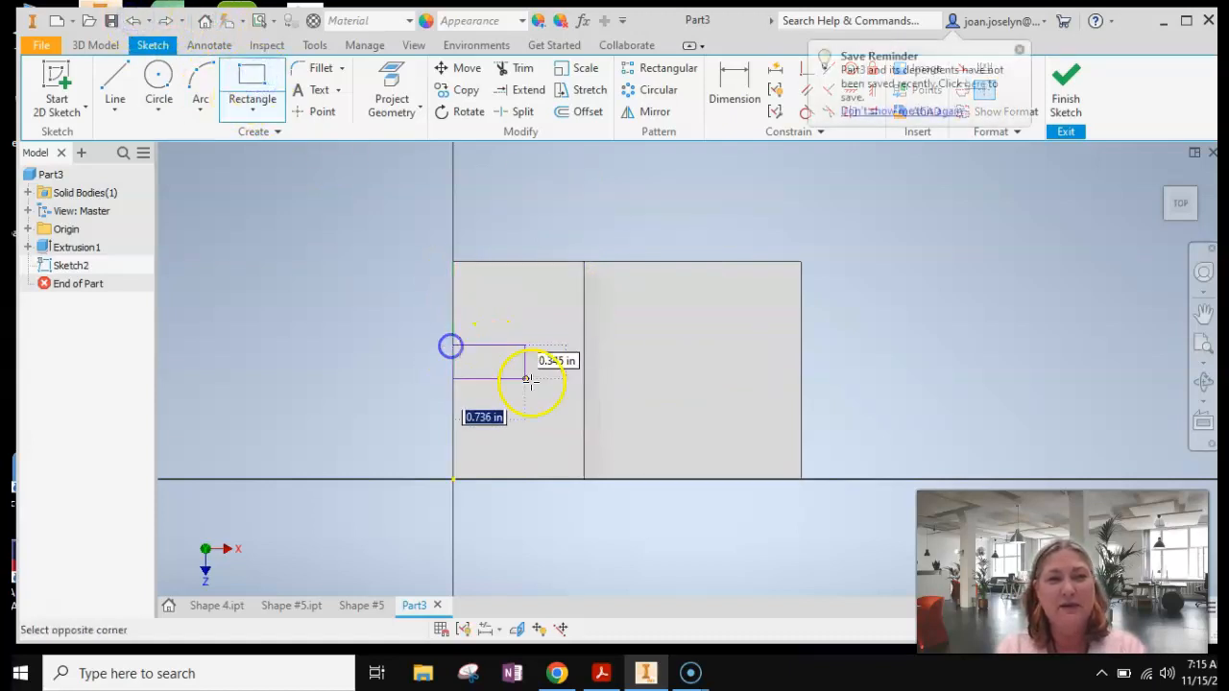
left_click(584, 429)
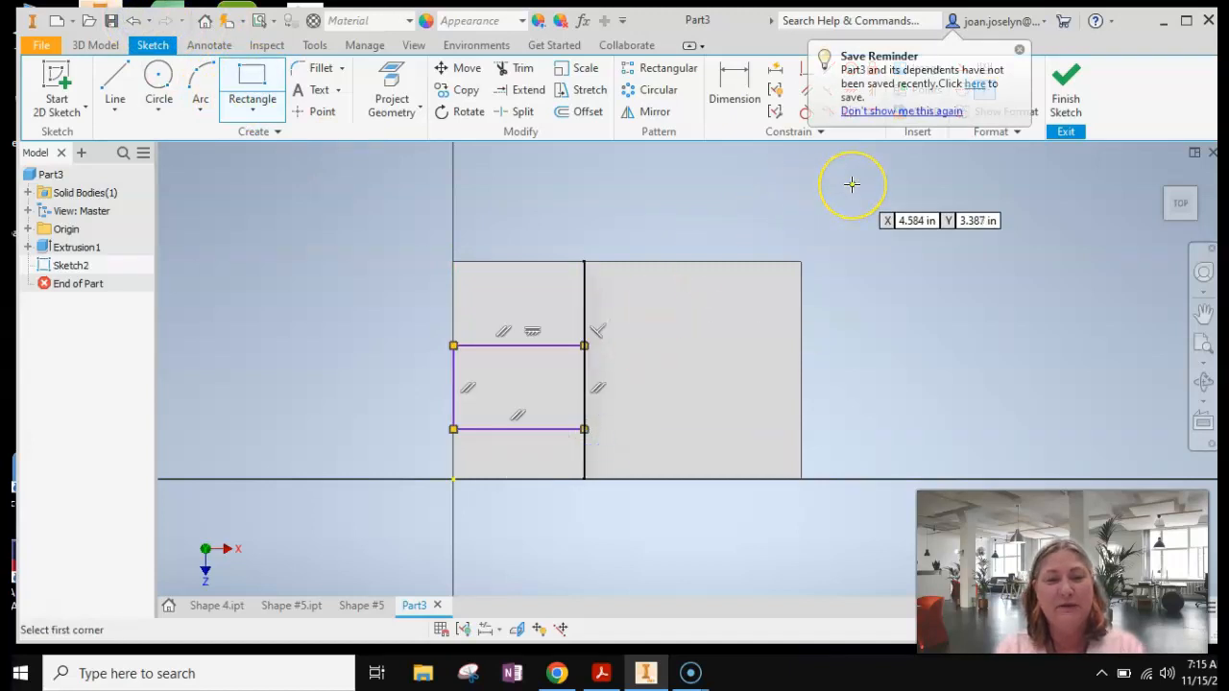
key("Escape")
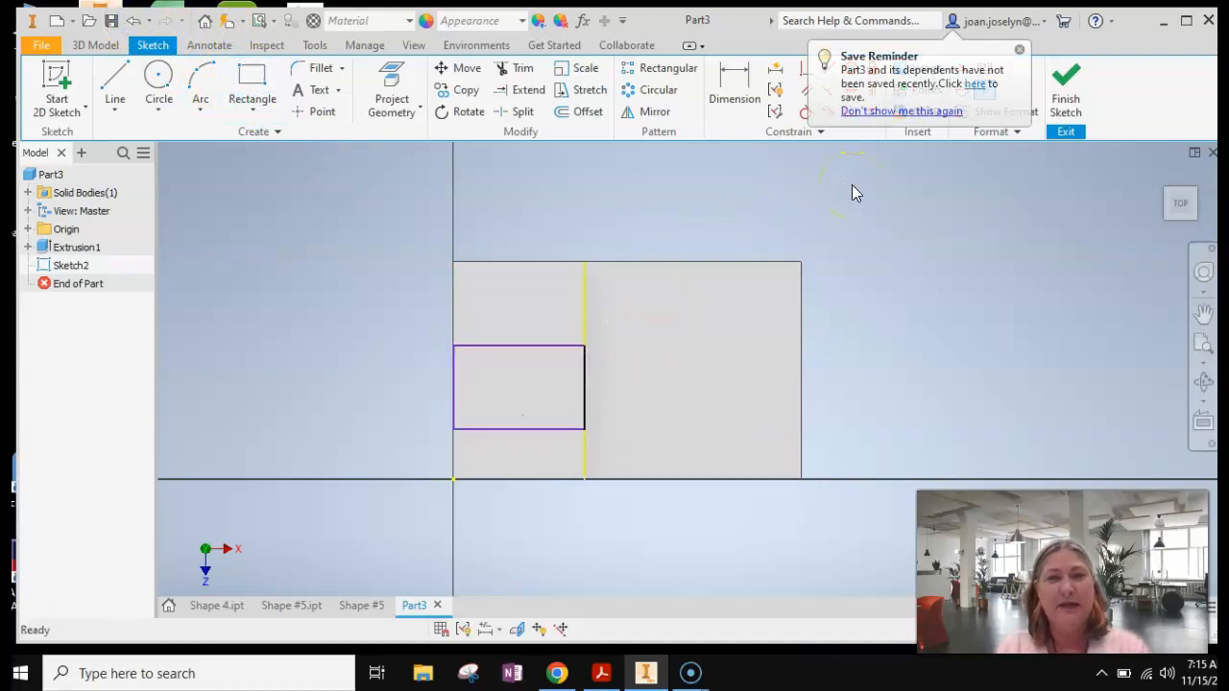
Check shape 1's upright in the shape sheet PDF, then set the gap between the rectangle and the upright's back edge to 0.5 in
left_click(1019, 50)
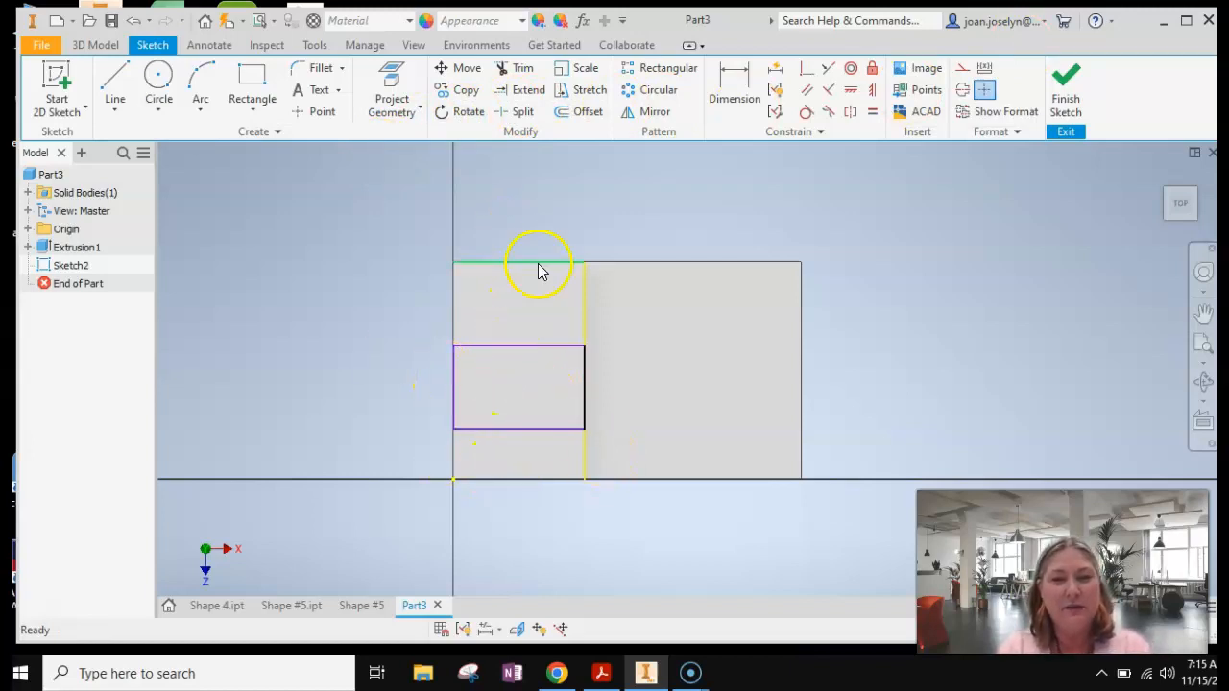
left_click(601, 673)
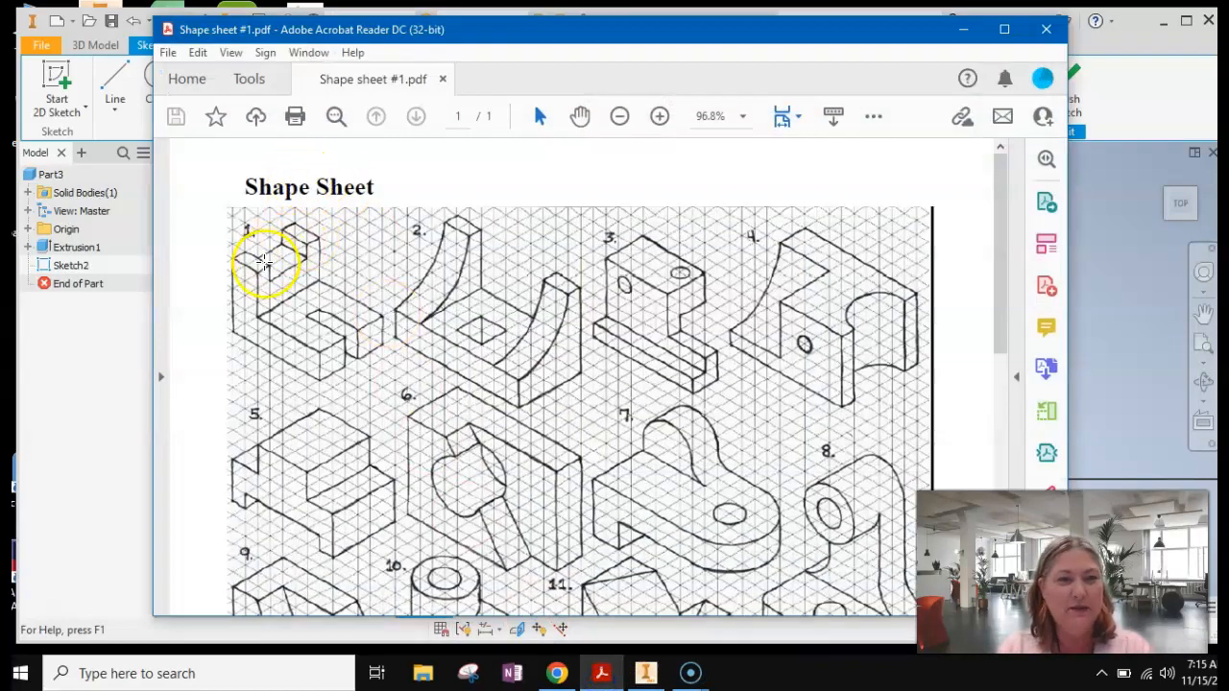
left_click(964, 31)
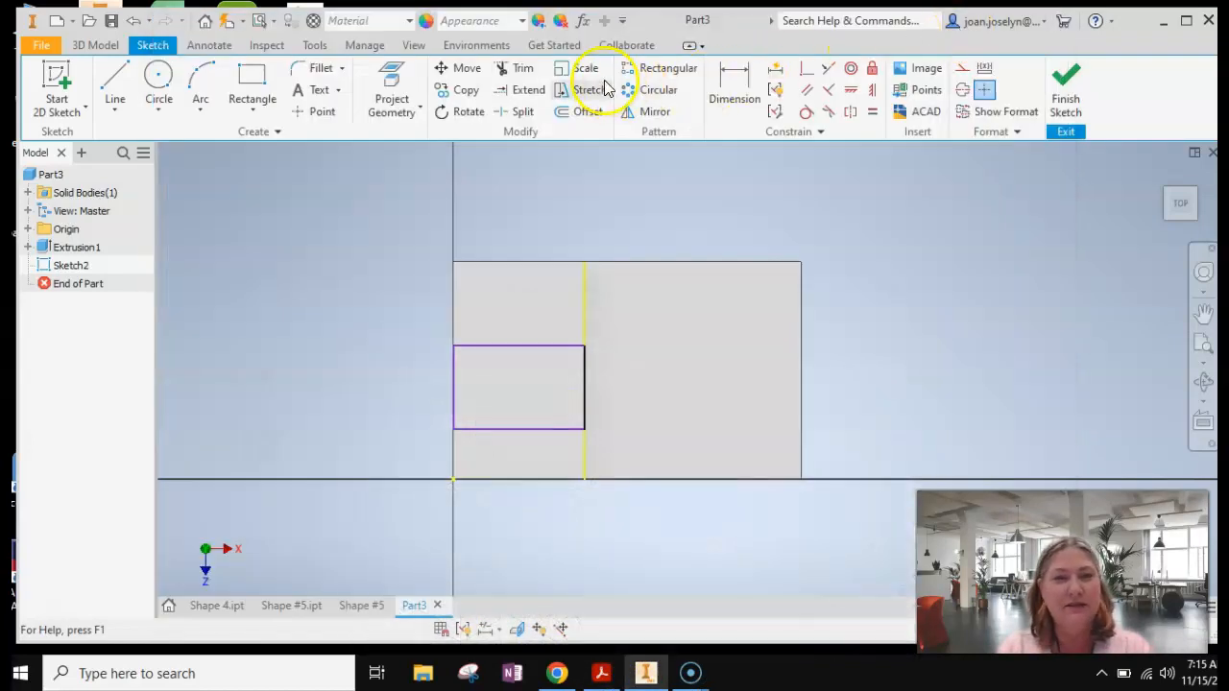
left_click(736, 81)
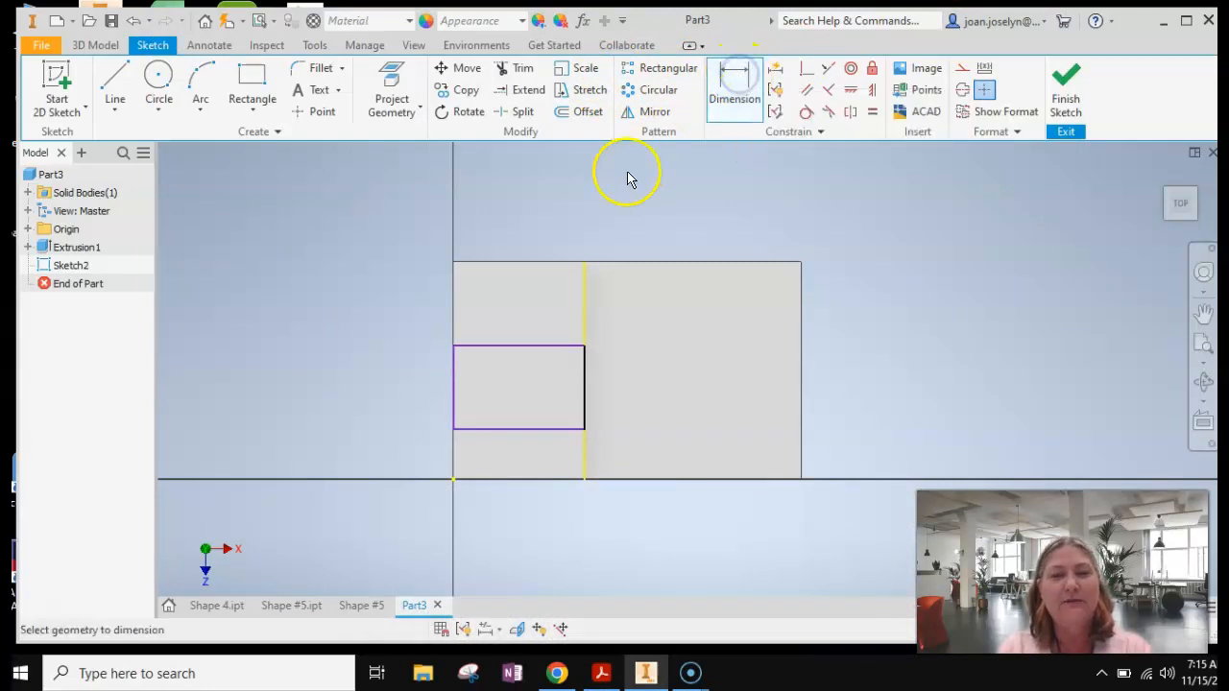
left_click(534, 262)
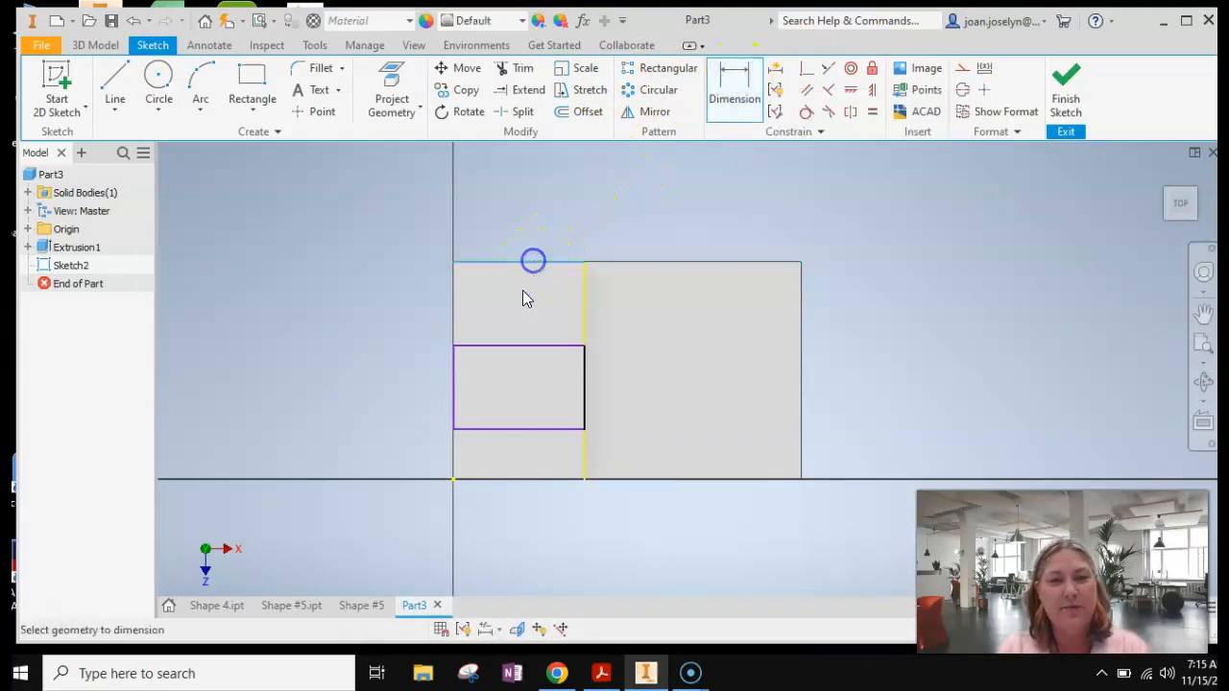
left_click(519, 347)
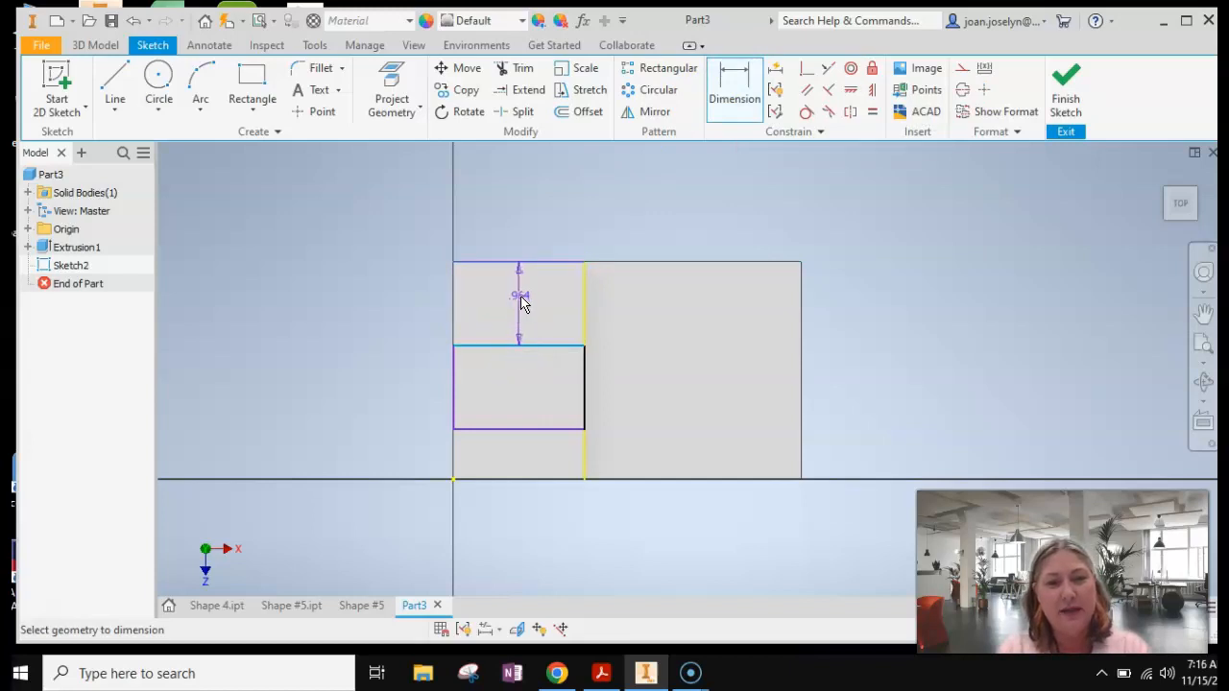
left_click(522, 303)
type(".")
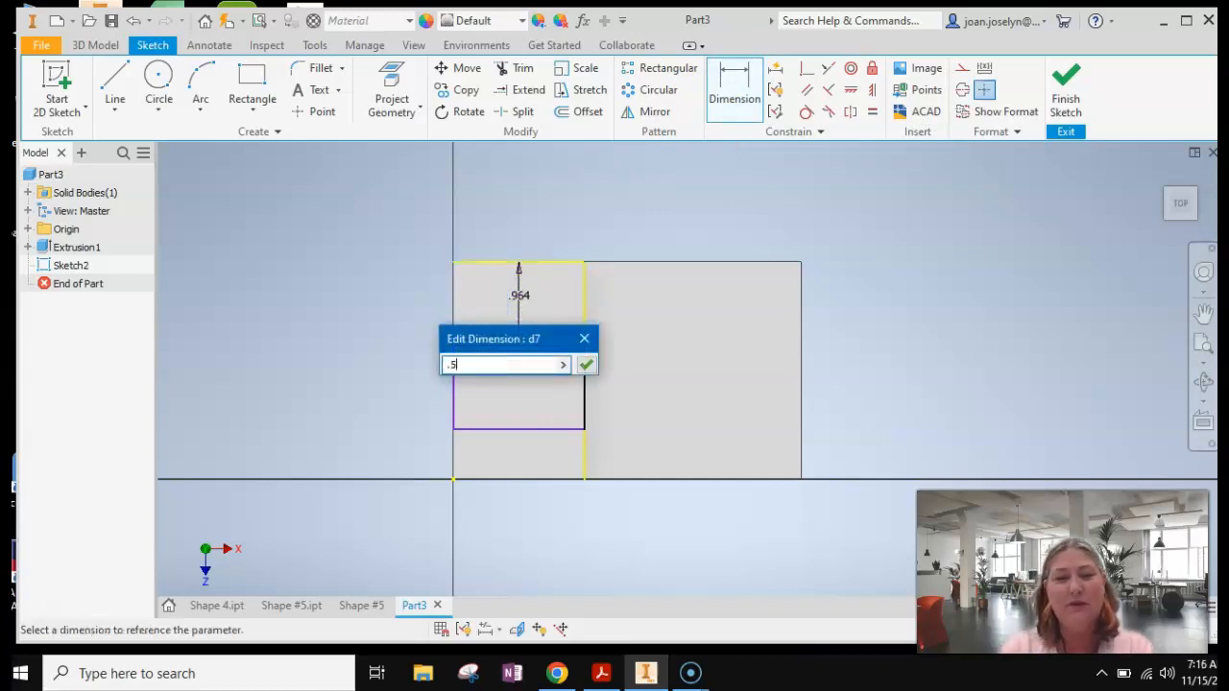
type("5")
key("Return")
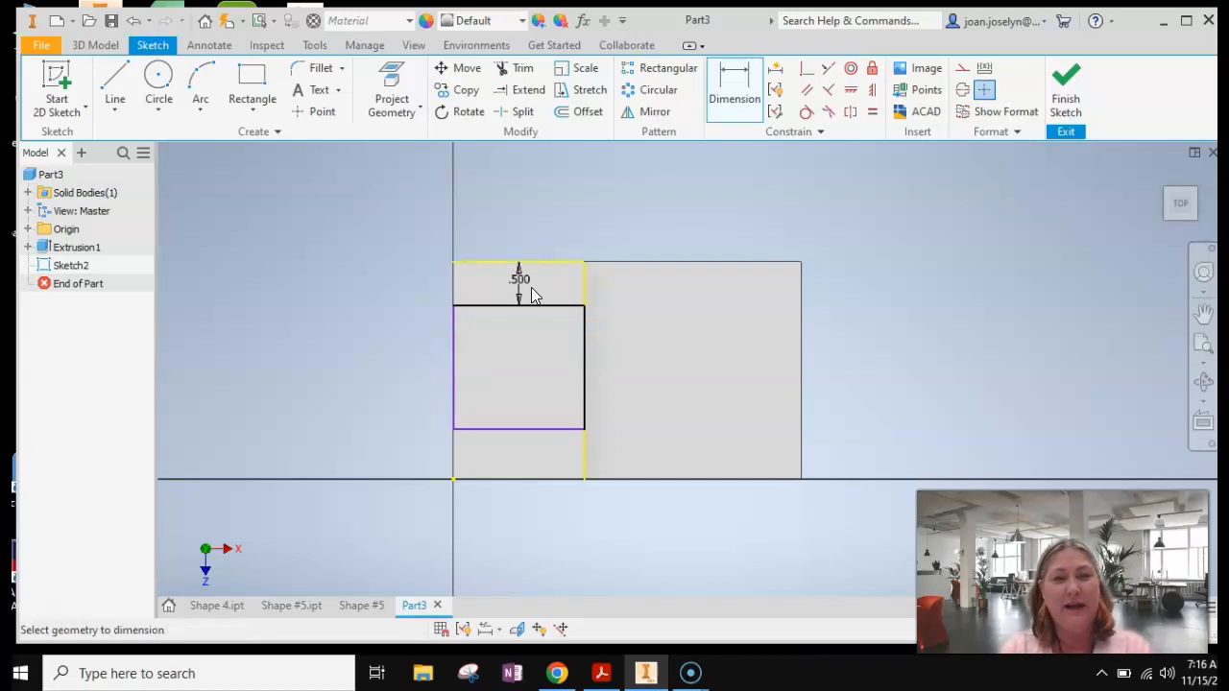
Set the gap between the rectangle and the upright's front edge to 0.5 in and finish the sketch
left_click(527, 429)
left_click(526, 479)
left_click(525, 465)
type(".5")
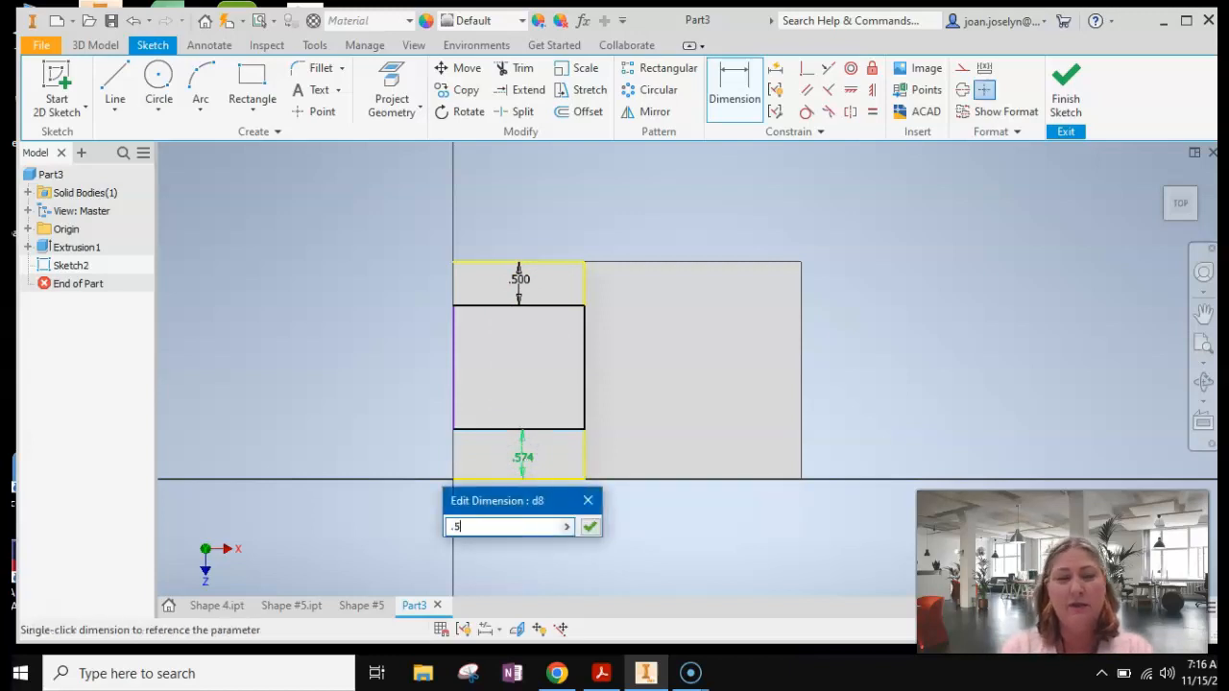
key("Return")
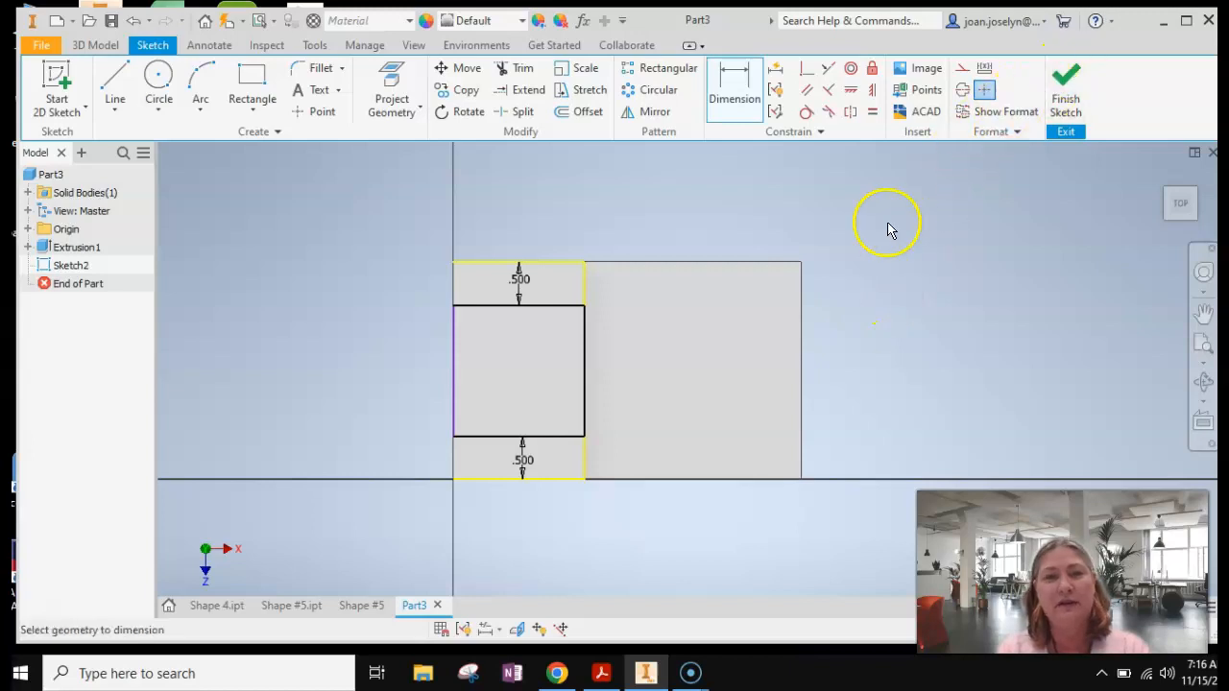
left_click(1067, 87)
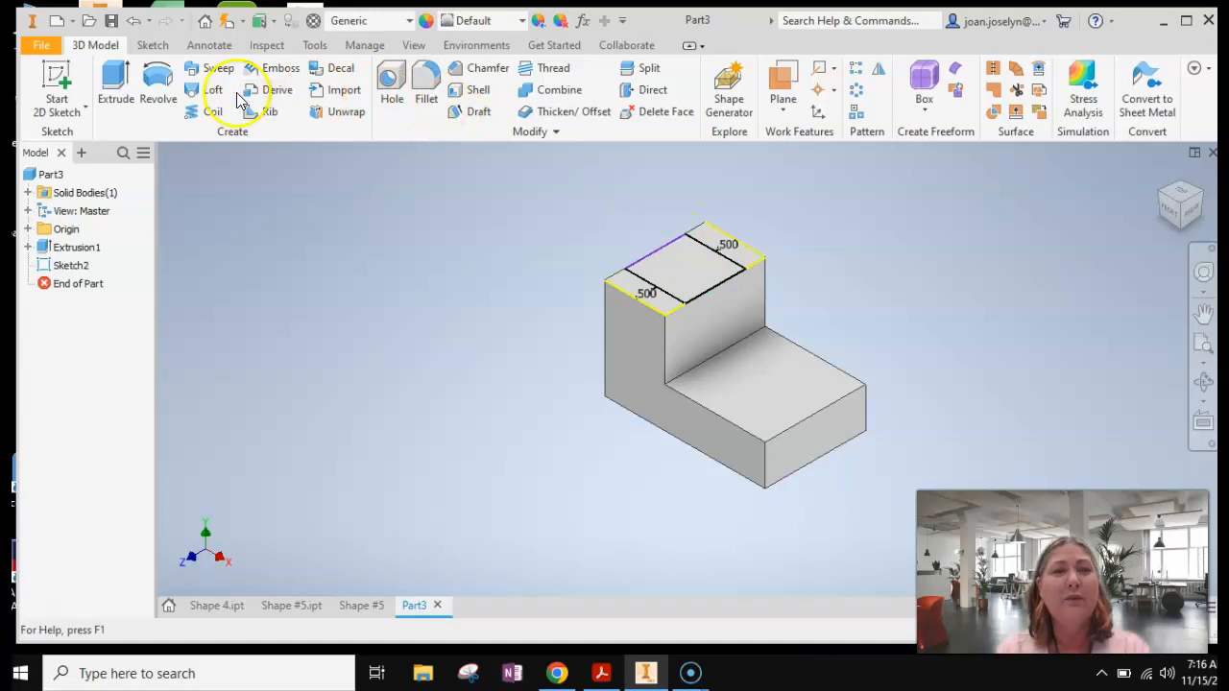
Extrude the rectangle as a cut into the upright, checking the depth in the shape sheet PDF and setting the distance to 0.5 in
left_click(116, 82)
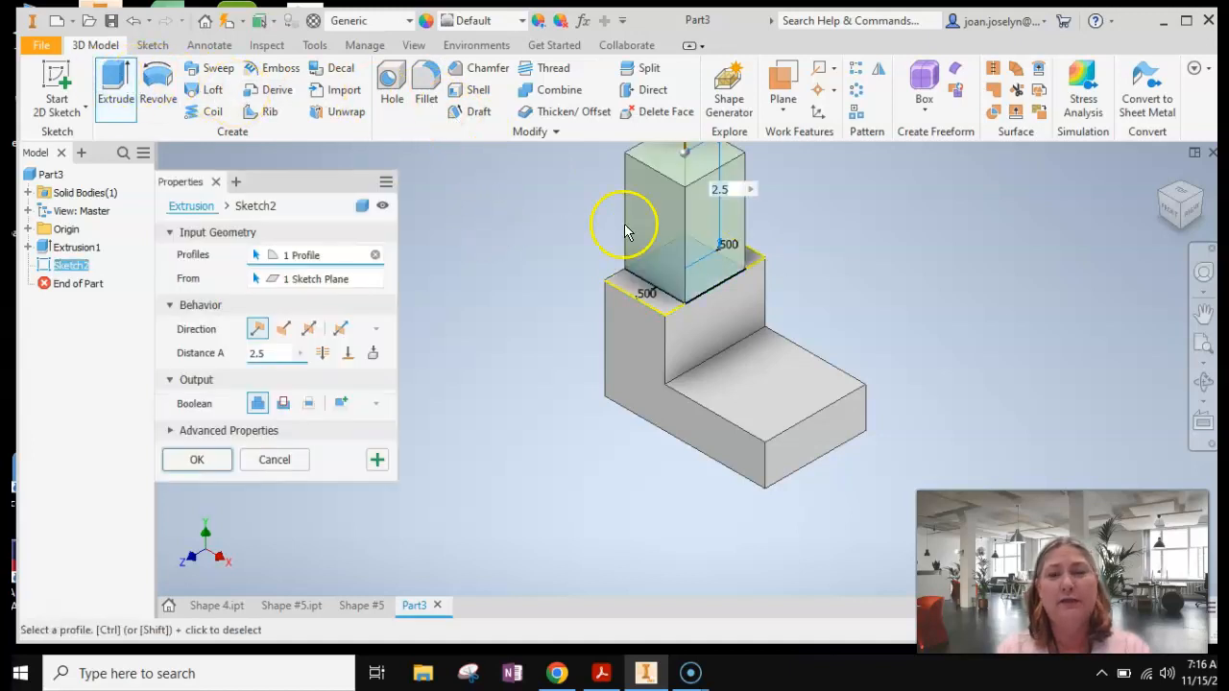
left_click(282, 404)
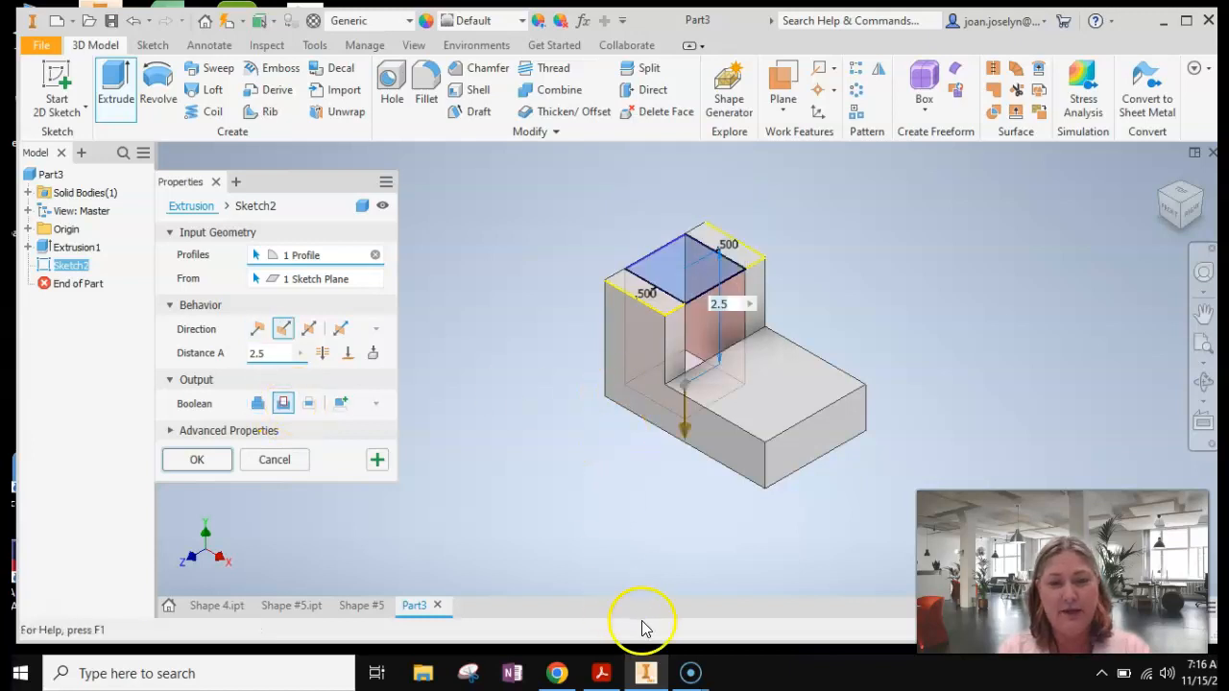
left_click(599, 673)
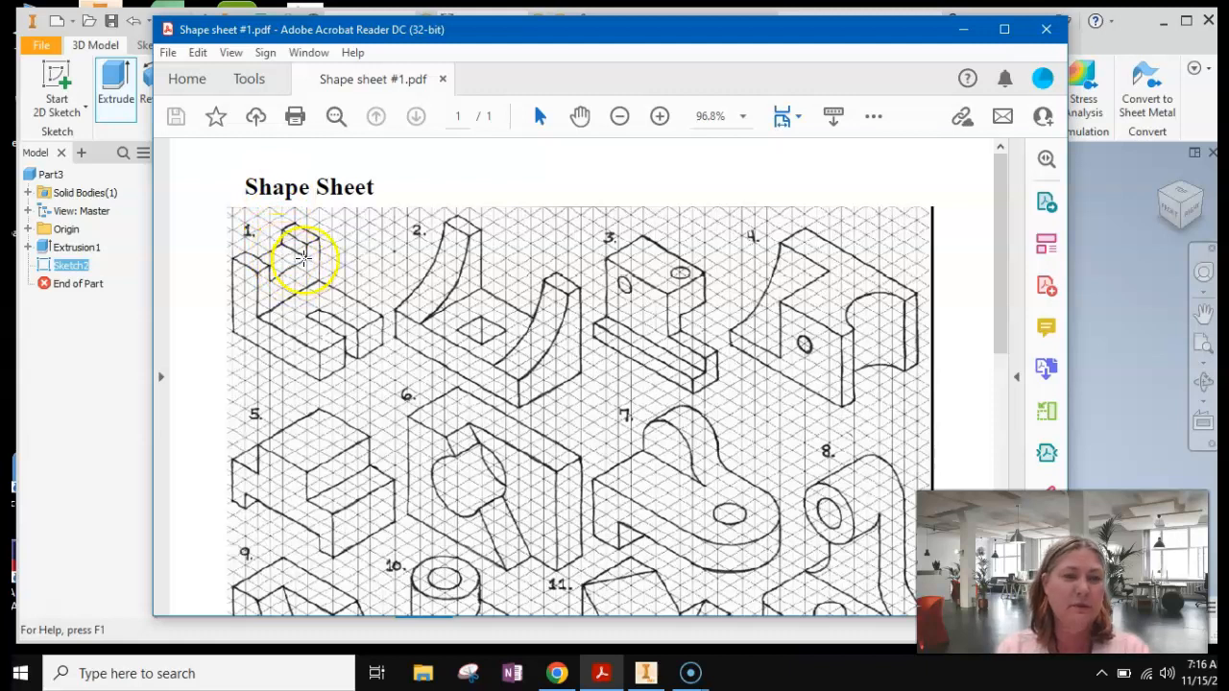
left_click(965, 29)
double_click(281, 352)
type(".5")
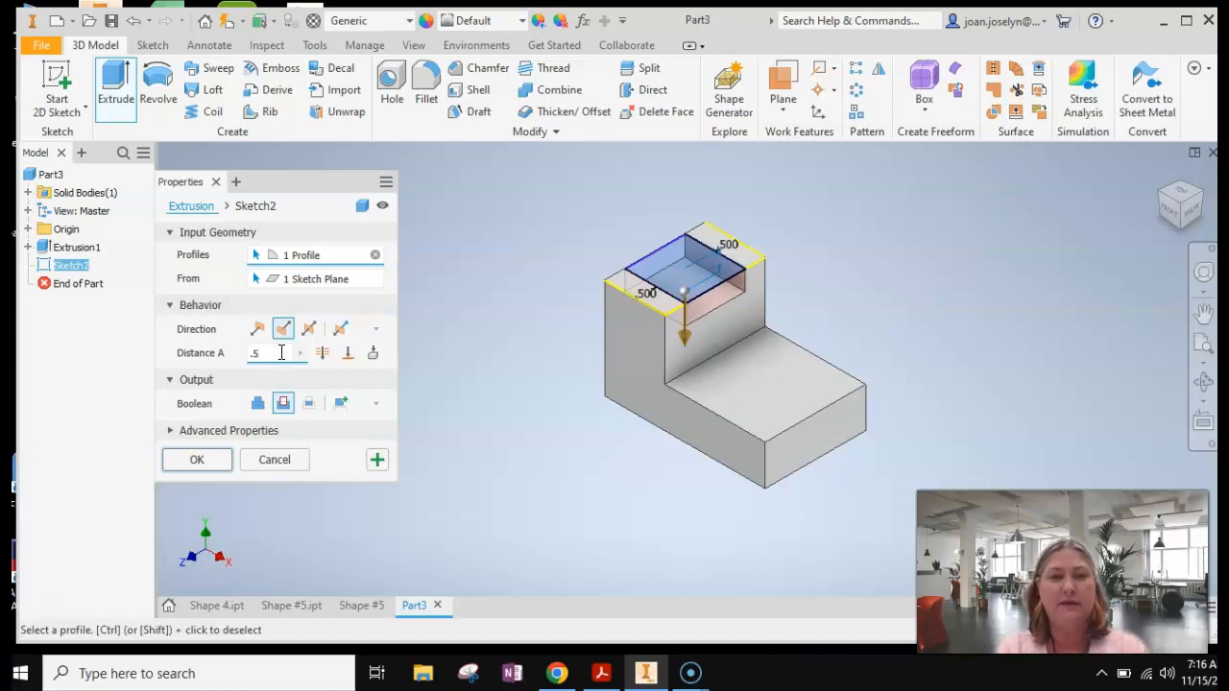
key("Return")
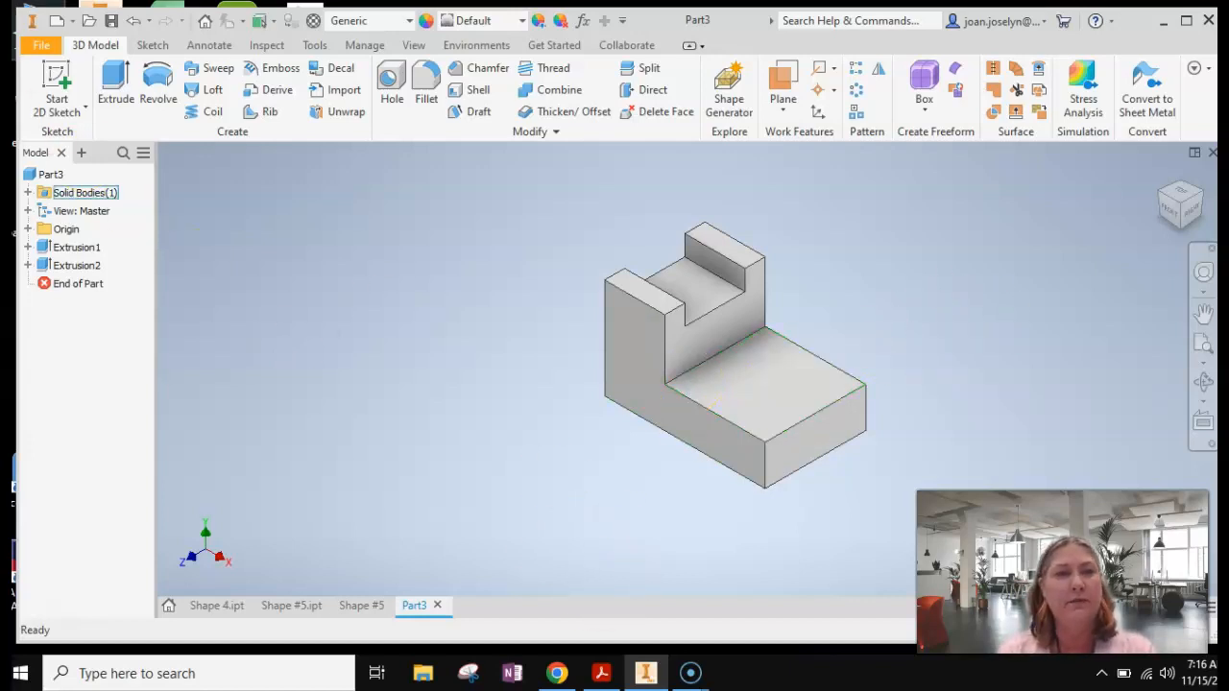
Start a 2D sketch on the base's top face and draw a rectangle inward from its outer edge, about 0.88 in from the back edge
left_click(67, 78)
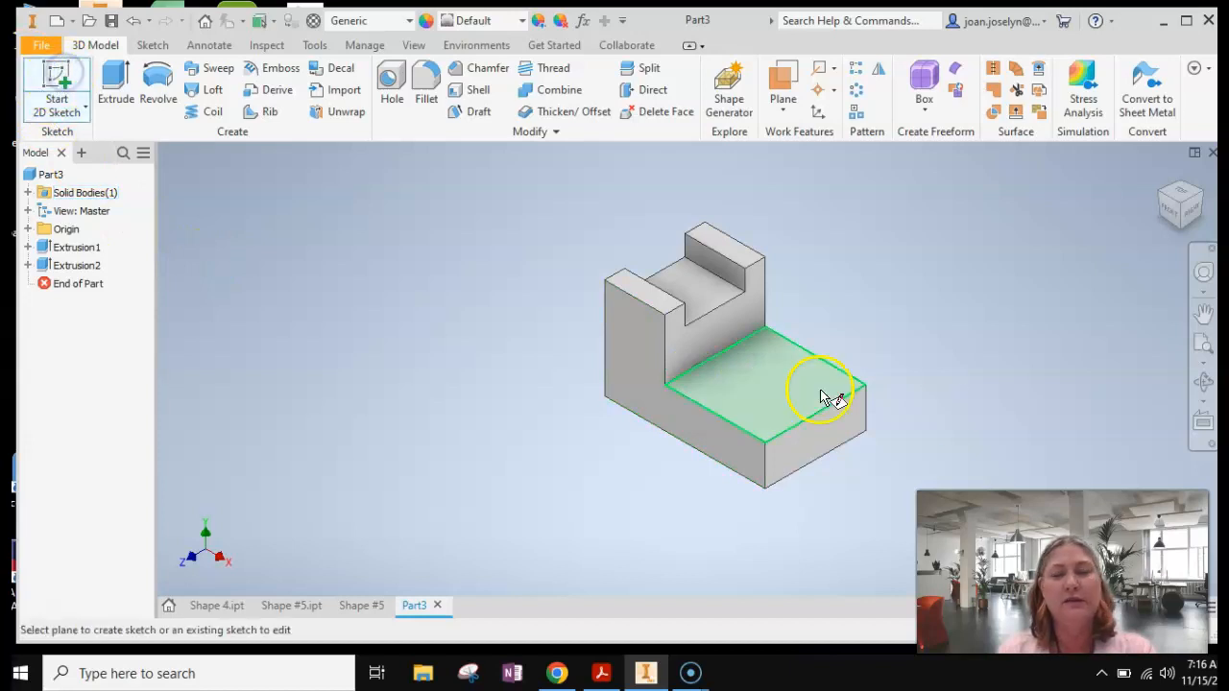
left_click(781, 401)
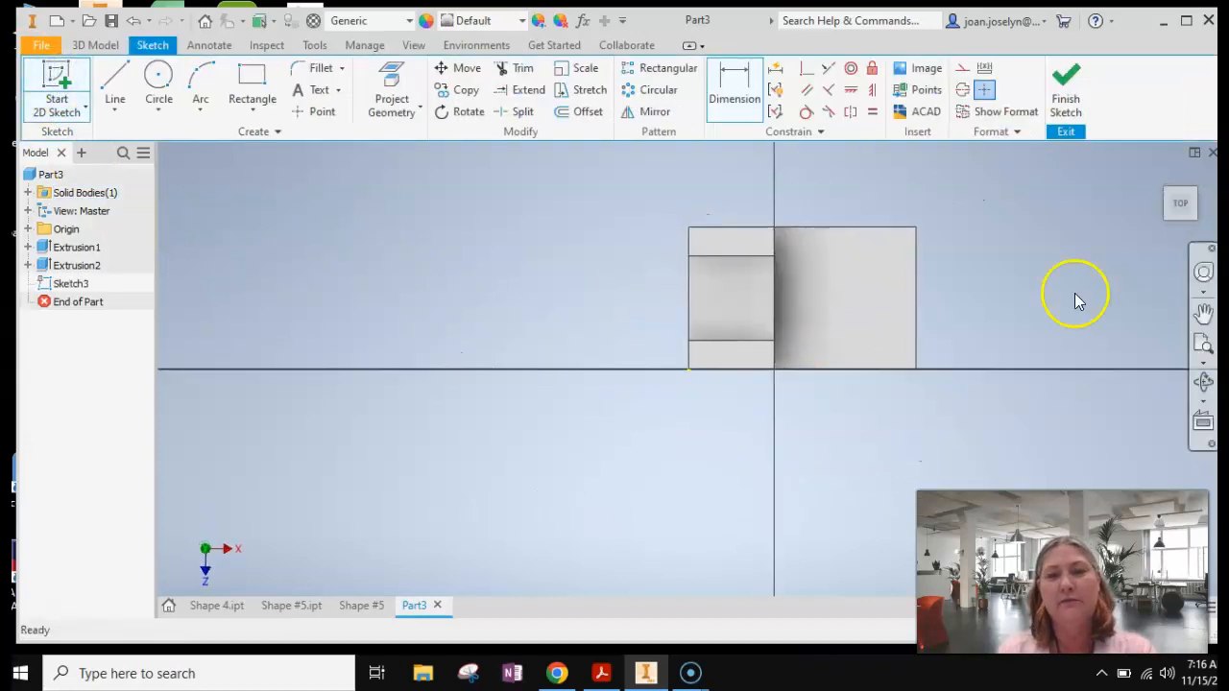
left_click(1203, 313)
left_click_drag(842, 252, 643, 316)
scroll(650, 310, "up", 3)
scroll(652, 310, "down", 8)
mouse_move(691, 388)
left_mouse_down()
mouse_move(704, 365)
mouse_move(680, 359)
left_mouse_up()
left_click(250, 81)
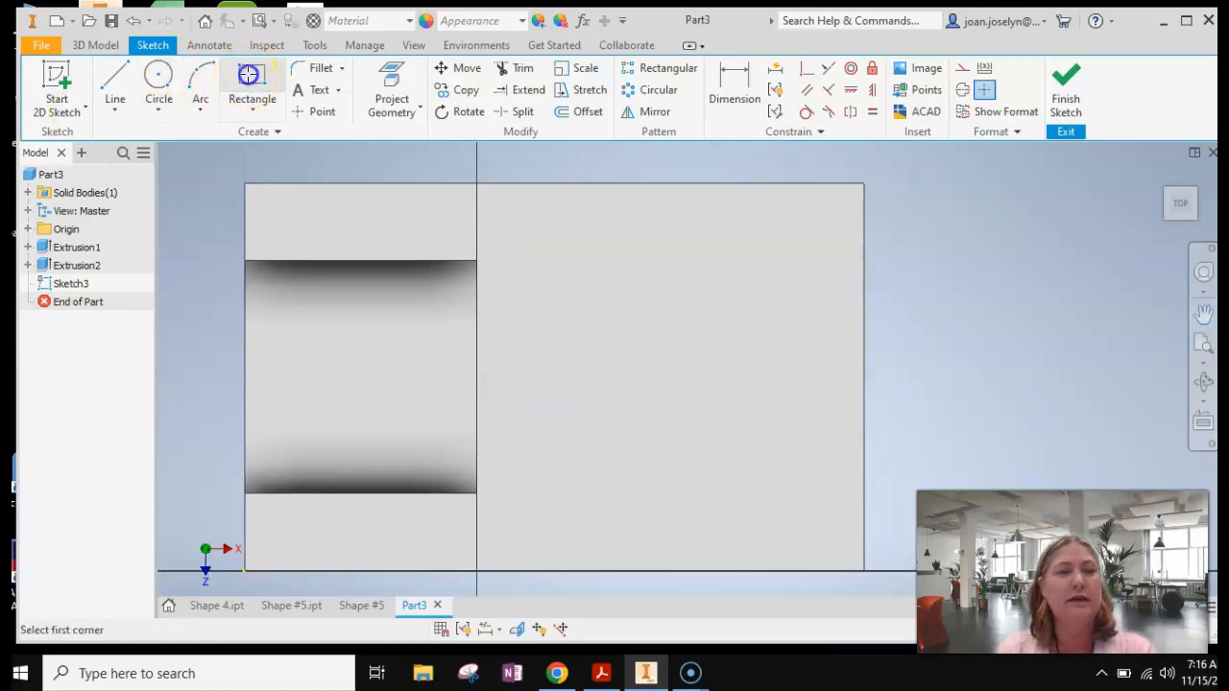
left_click(864, 318)
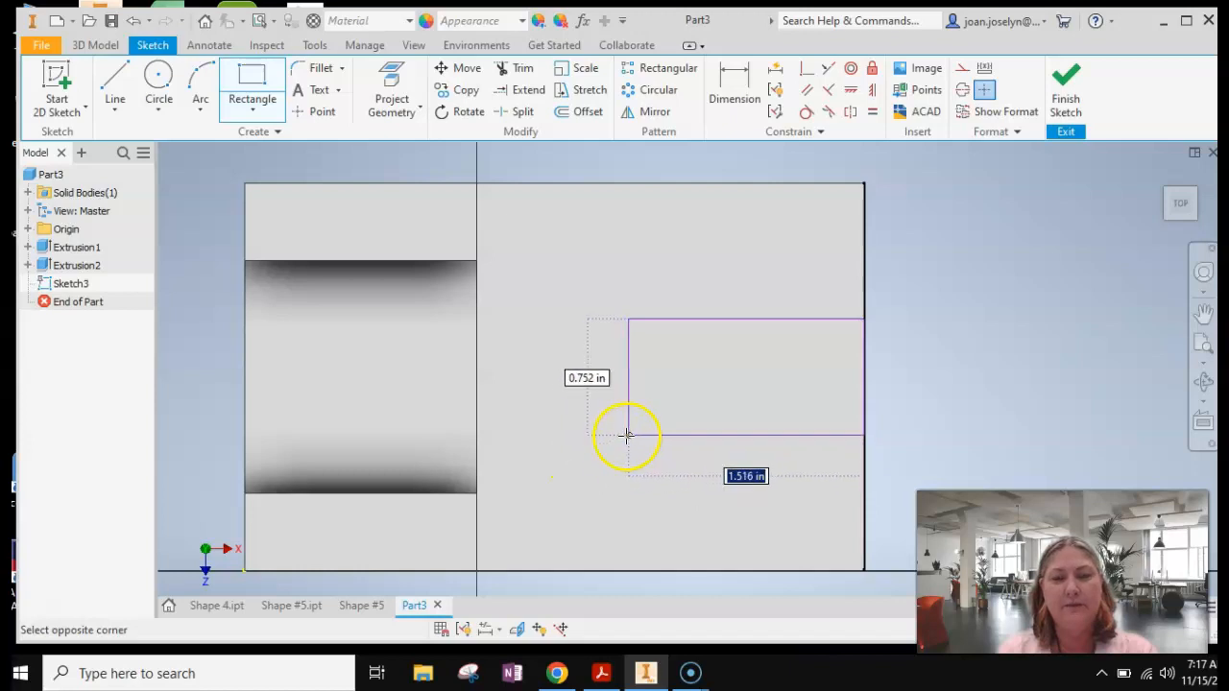
left_click(619, 416)
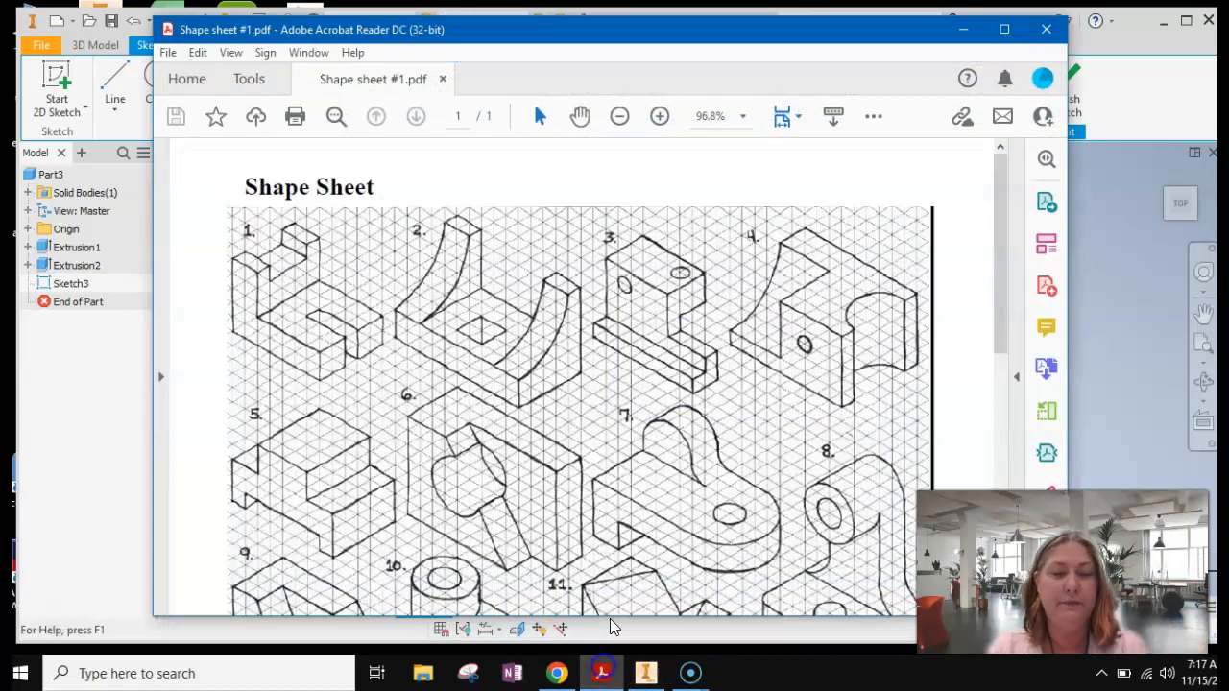
Check shape 1's base slot in the shape sheet PDF, then set the gap between the slot rectangle and the base's back edge to 1 in
left_click(603, 673)
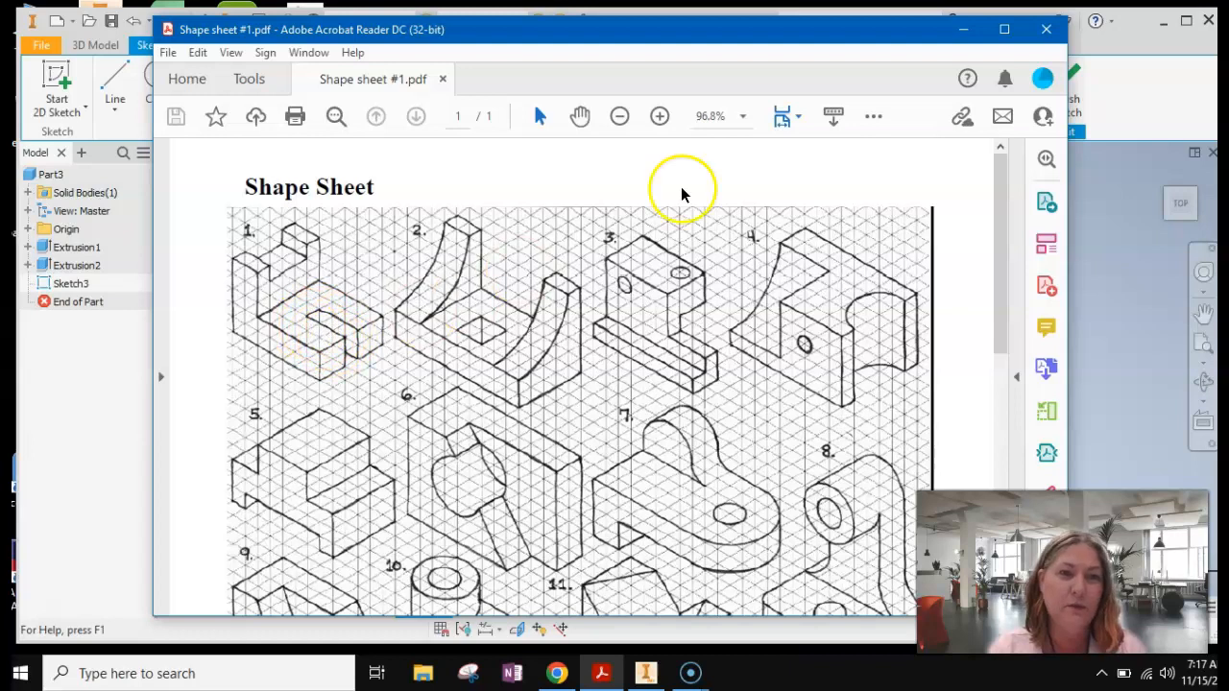
left_click(960, 31)
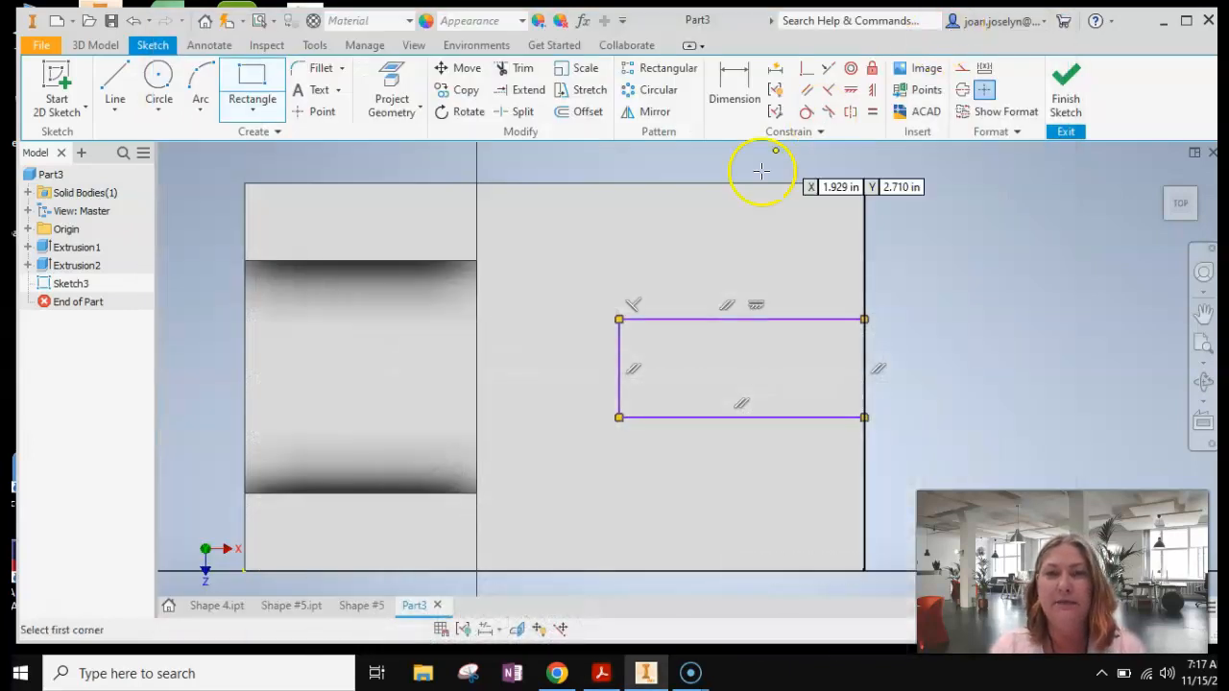
left_click(741, 87)
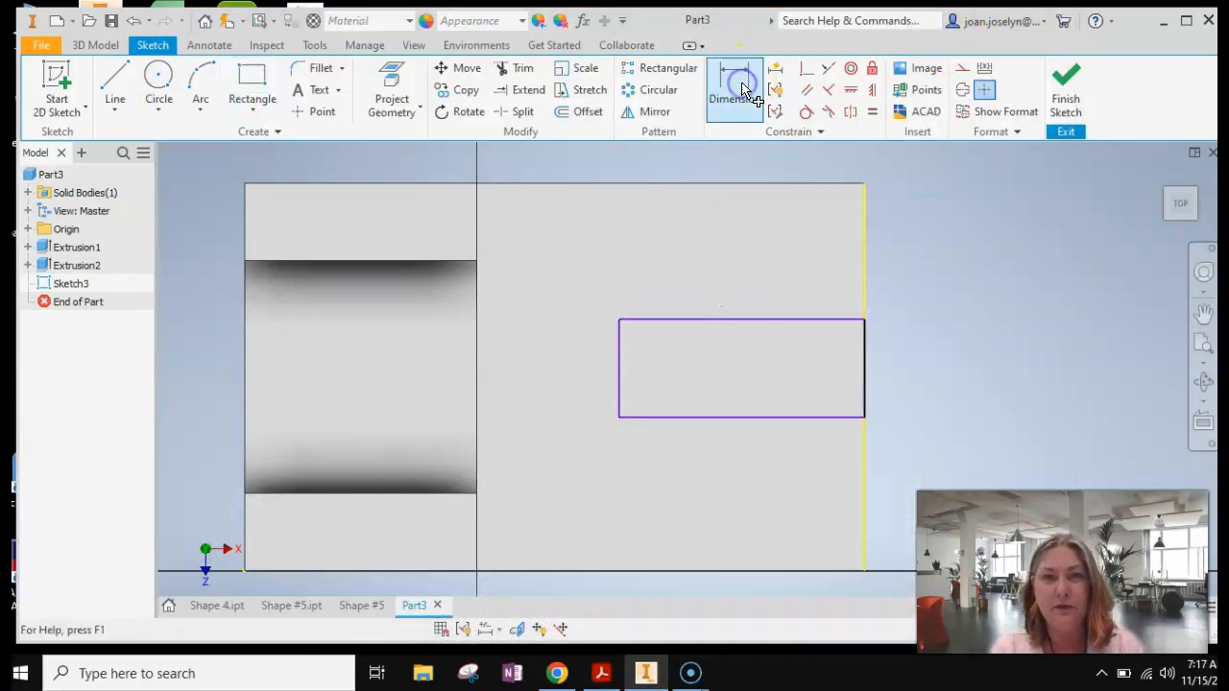
left_click(757, 184)
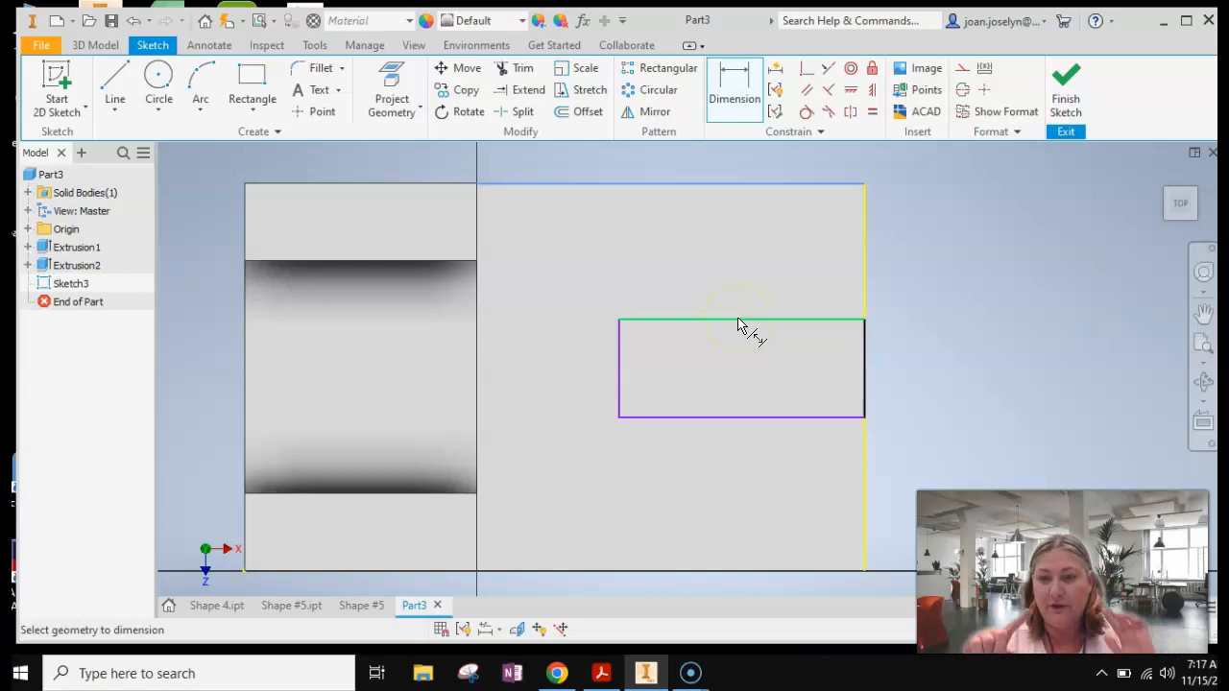
left_click(675, 178)
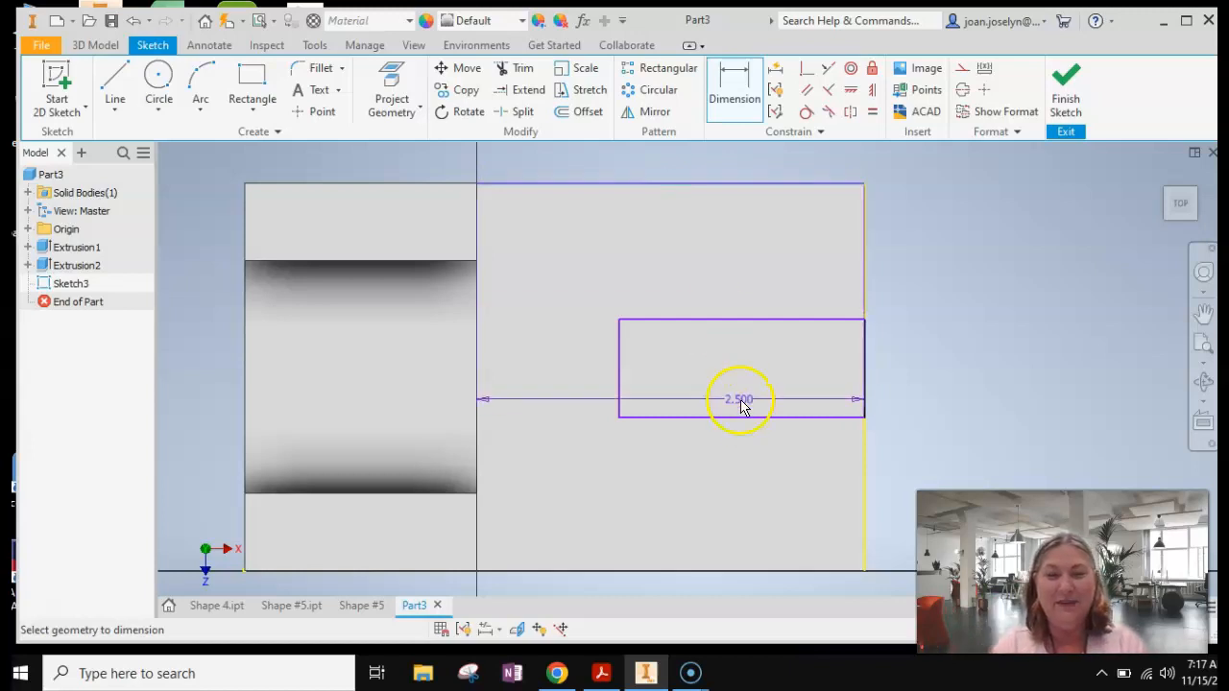
left_click(744, 321)
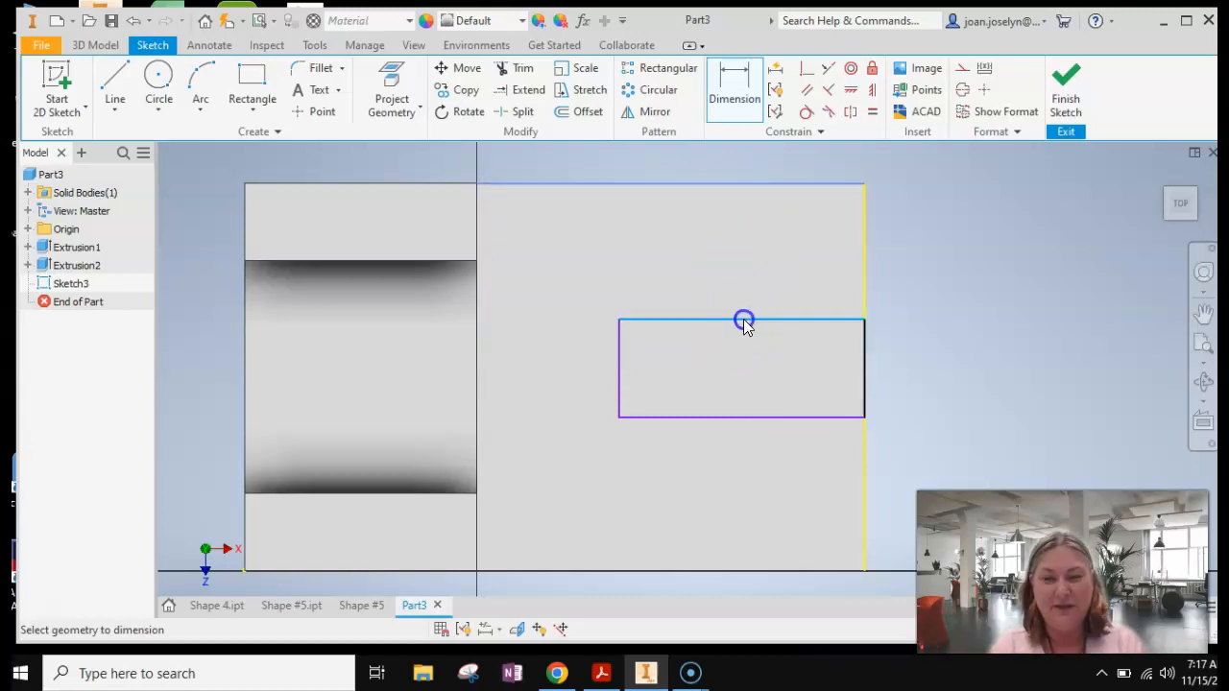
left_click(741, 256)
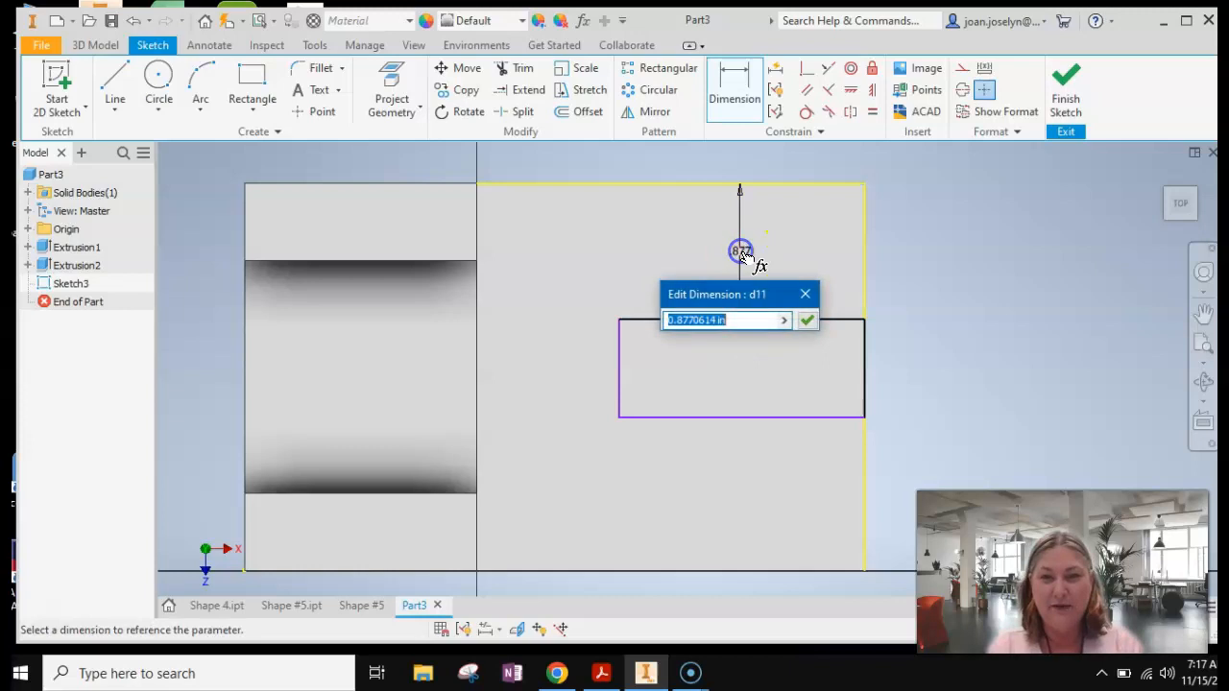
type(".")
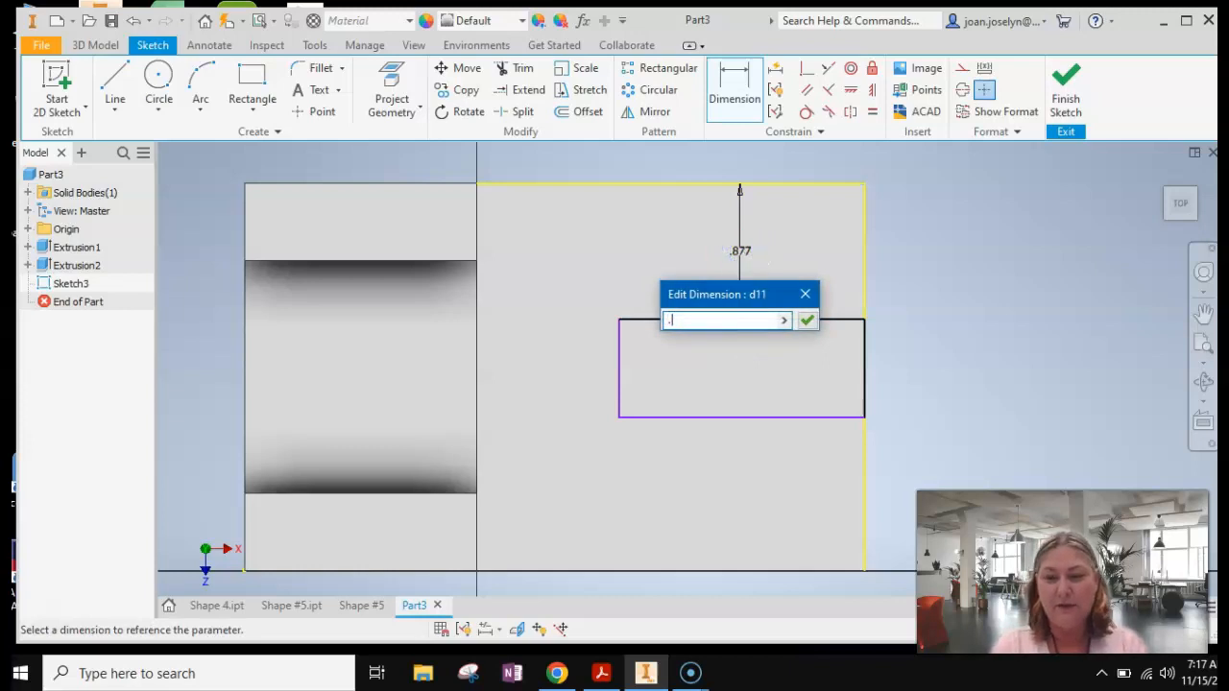
type("1")
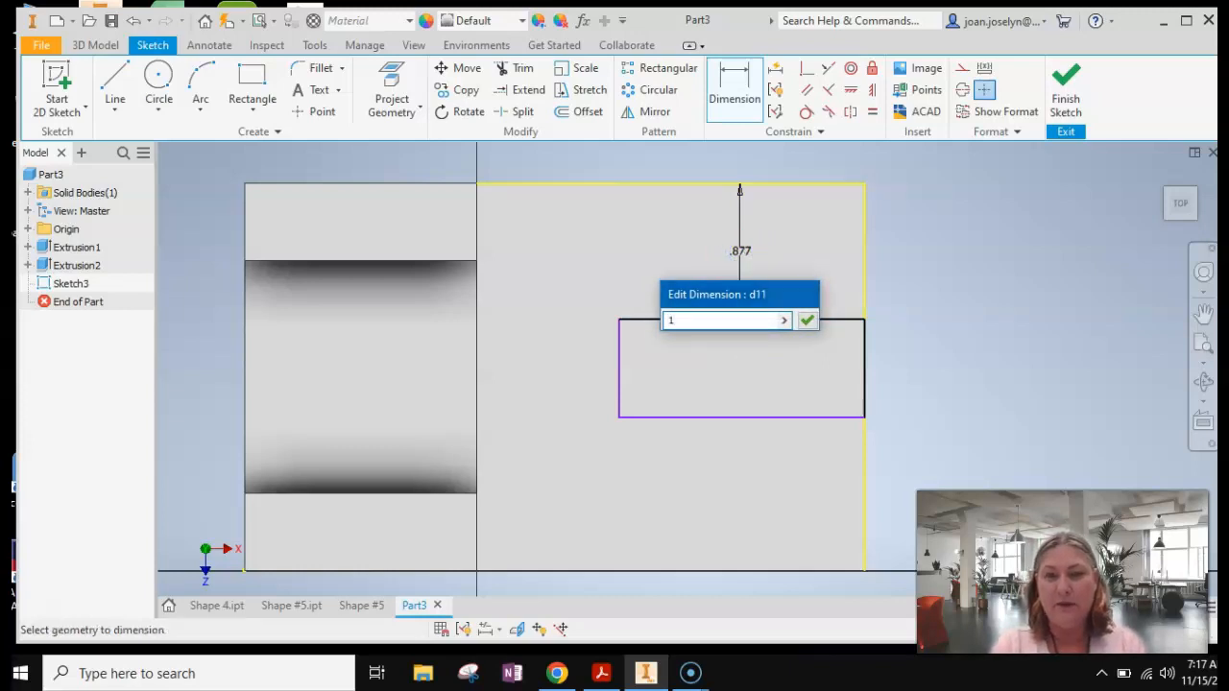
key("Return")
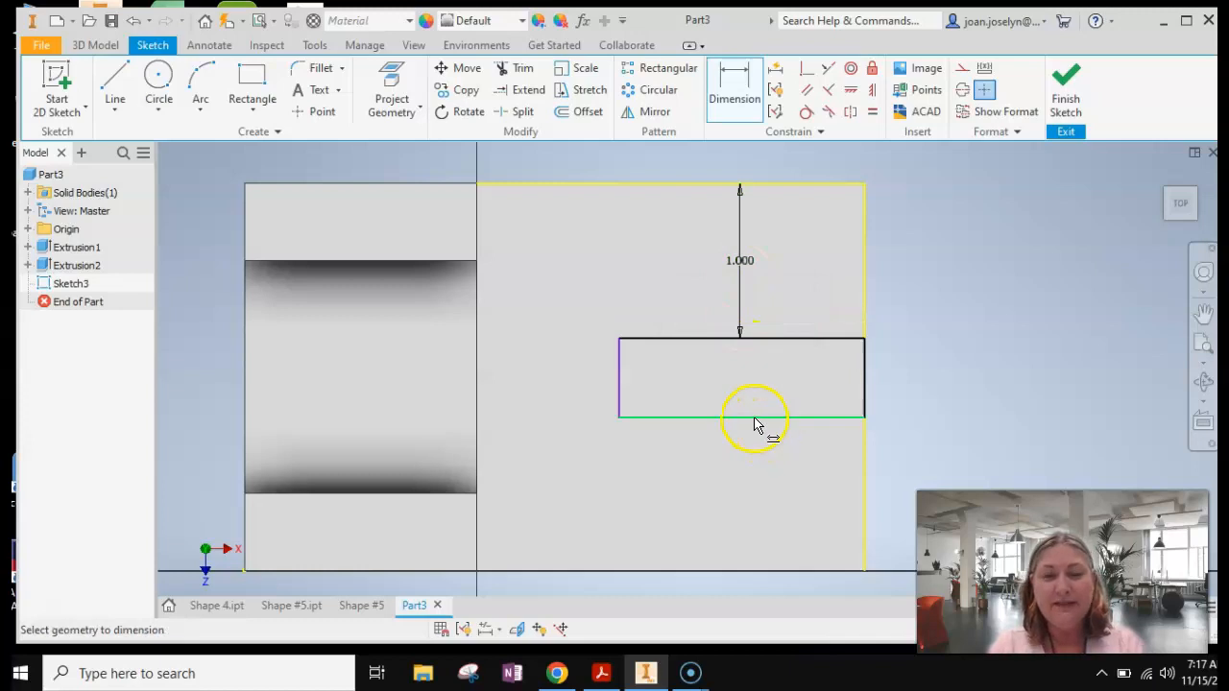
Set the gap between the slot rectangle and the base's front edge to 1 in, then check the slot's width without adding a dimension
left_click(755, 419)
left_click(749, 569)
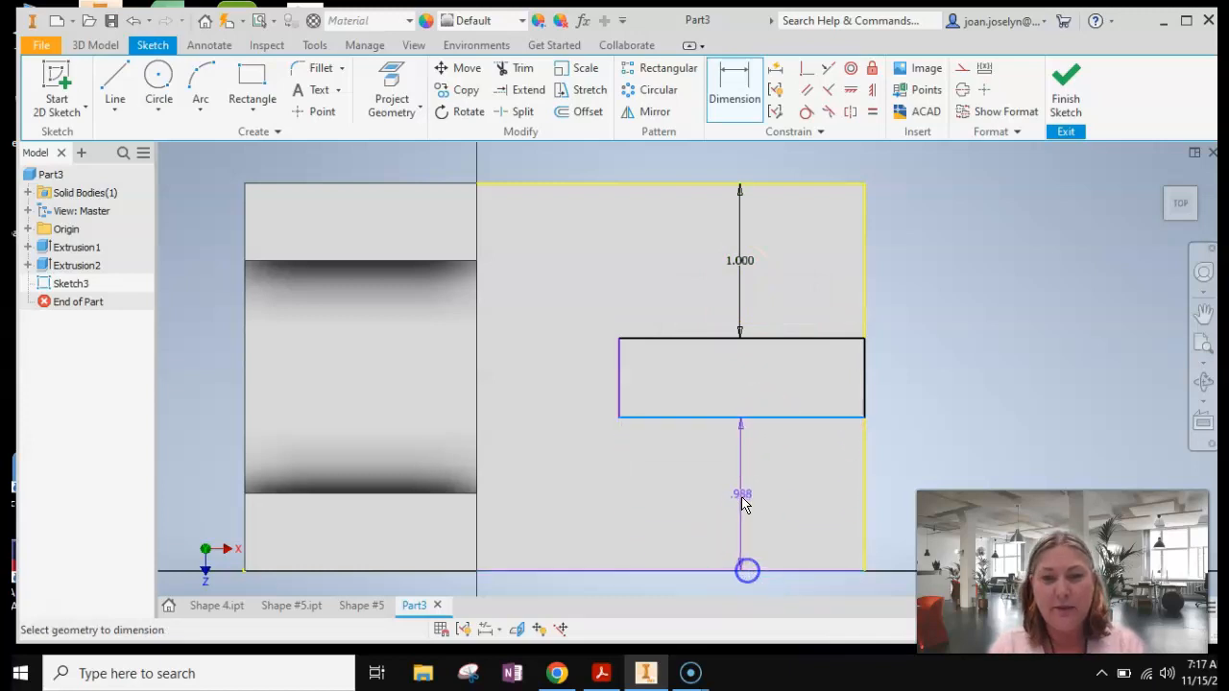
left_click(744, 503)
type("1")
key("Return")
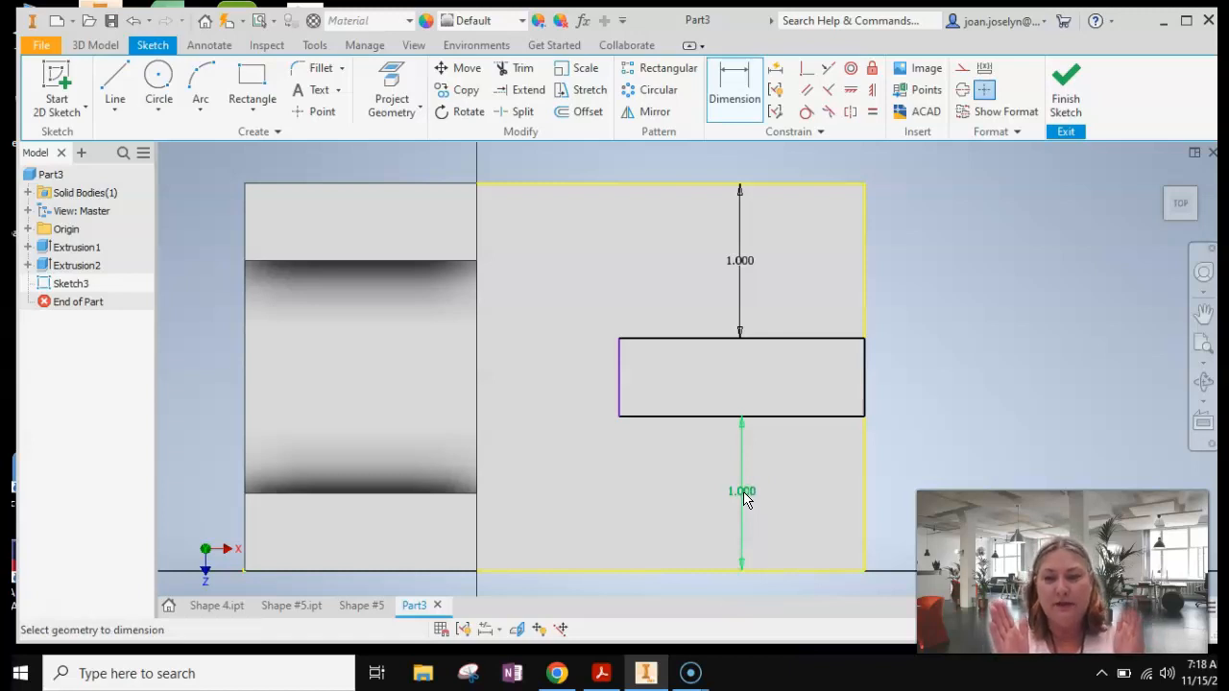
left_click(619, 379)
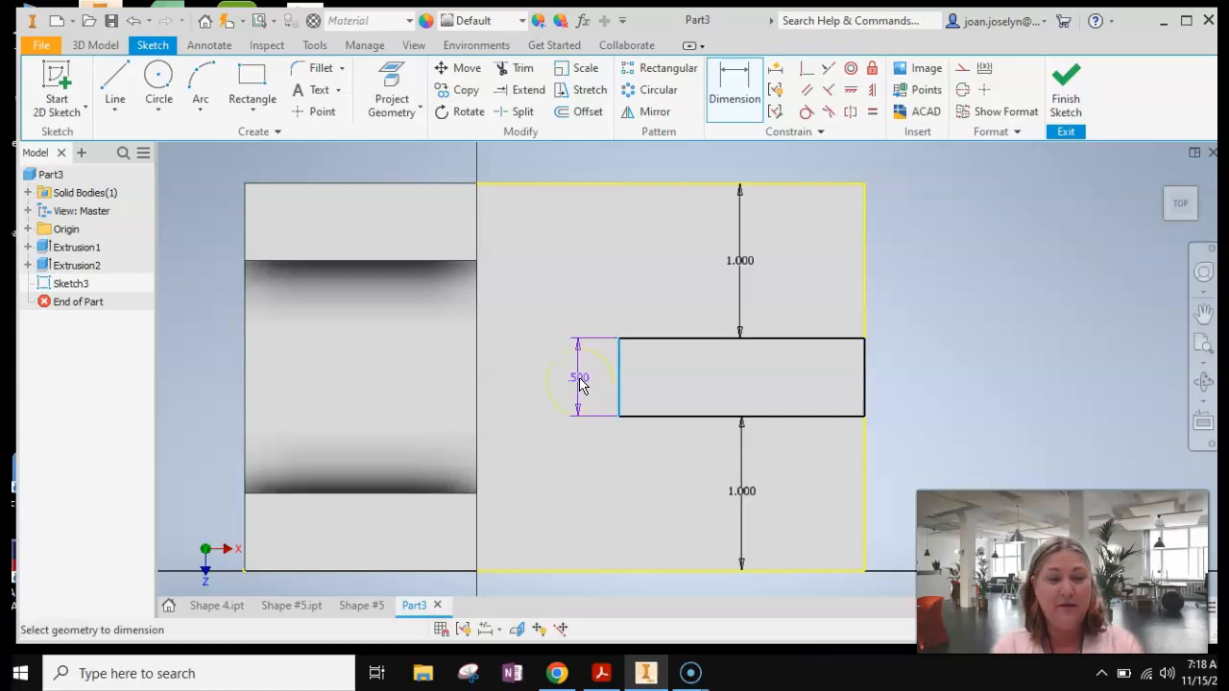
key("Escape")
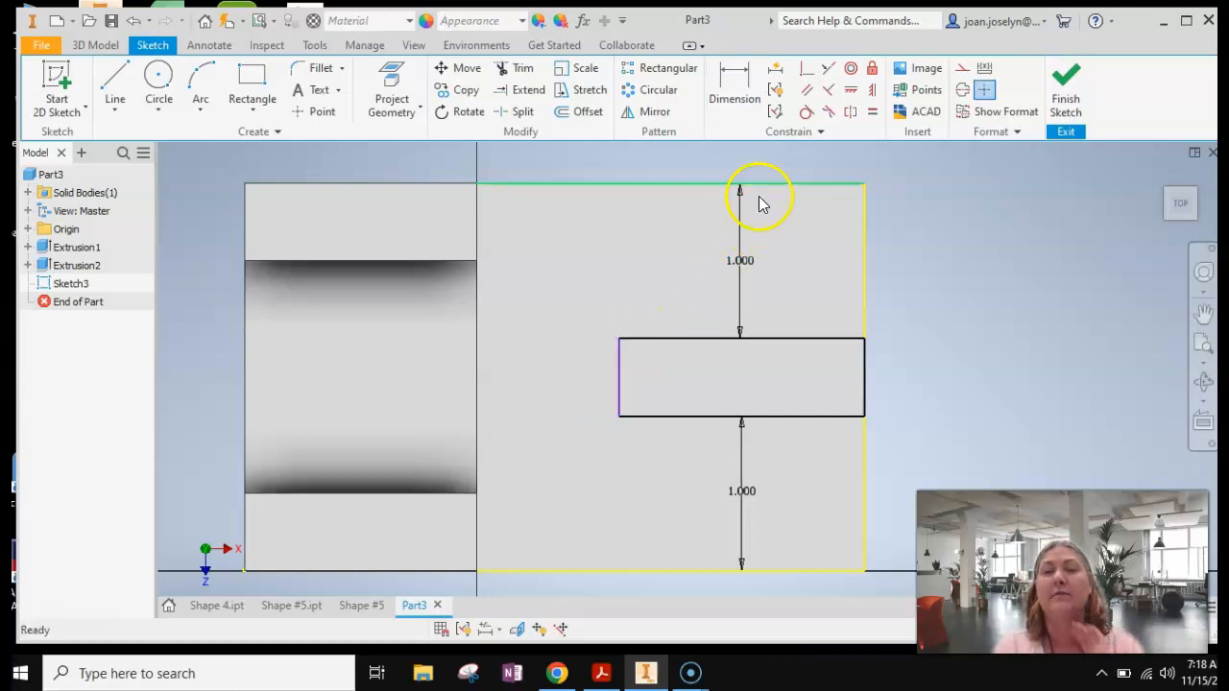
Dimension the base slot rectangle's length as 1.5 in and finish the sketch
left_click(748, 91)
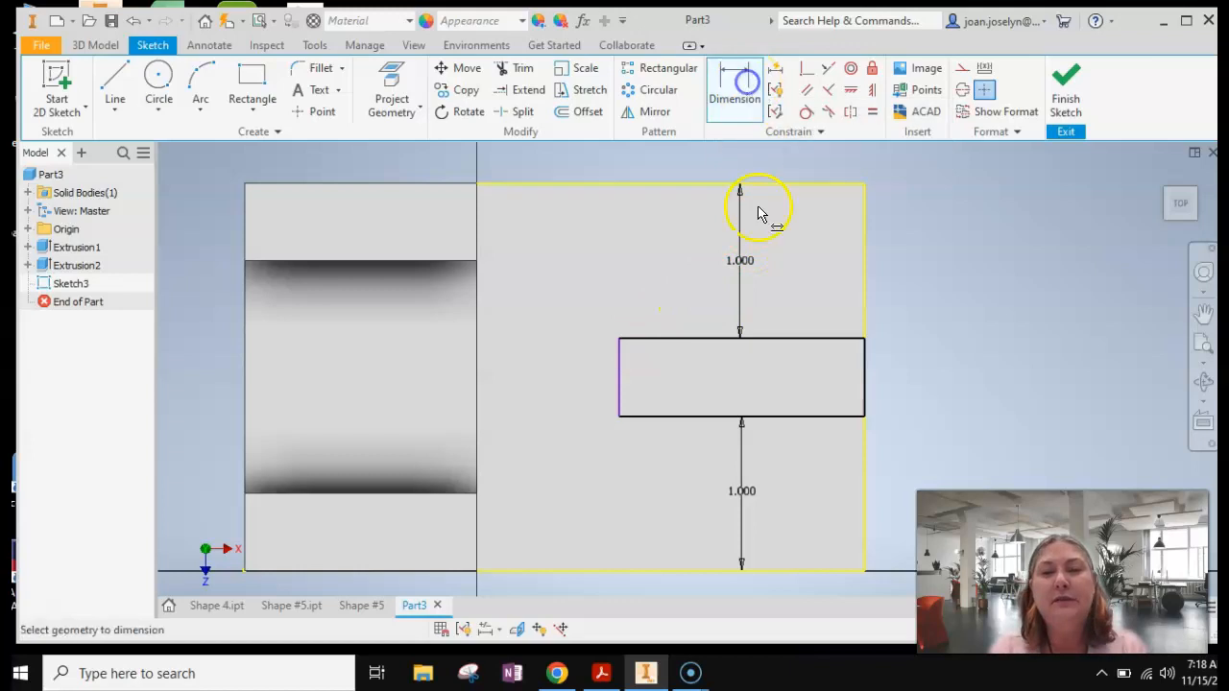
left_click(796, 338)
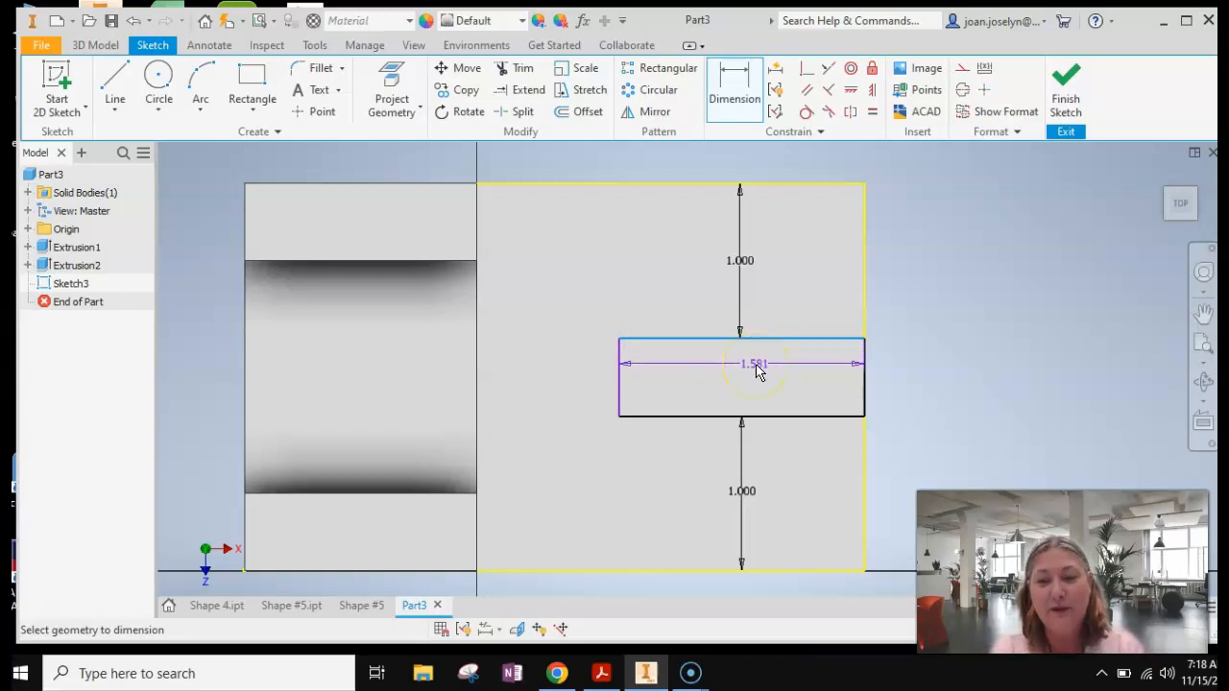
left_click(758, 368)
type("1")
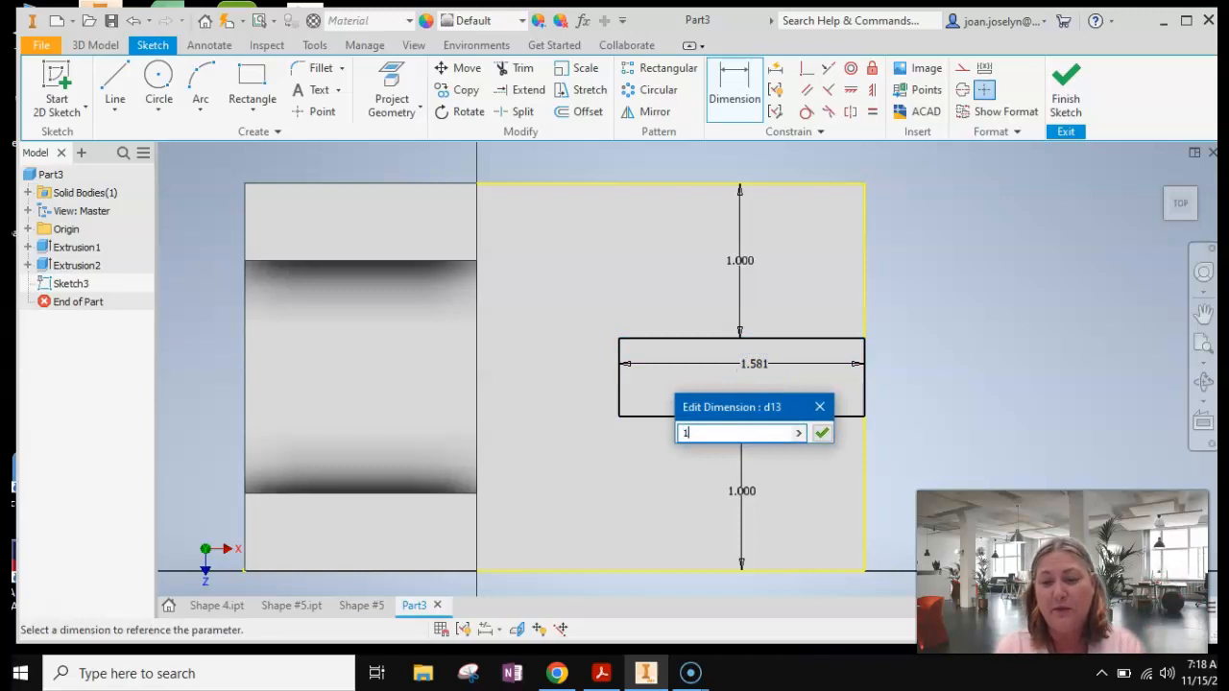
type(".5")
key("Return")
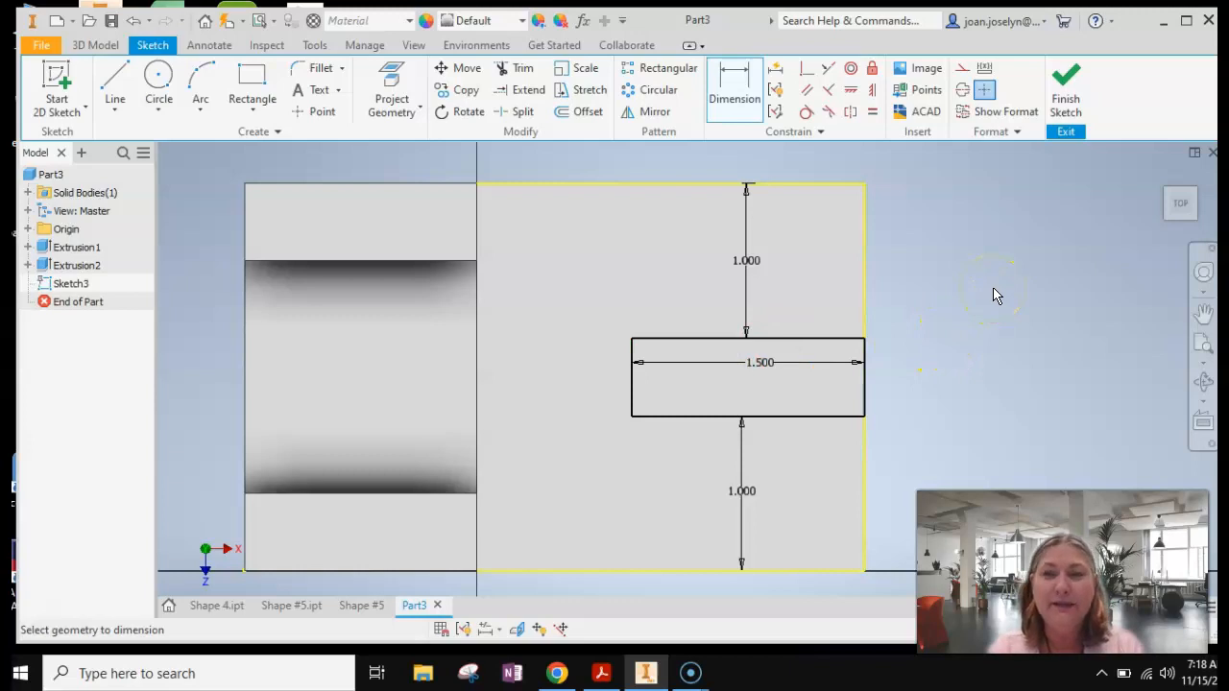
left_click(1066, 89)
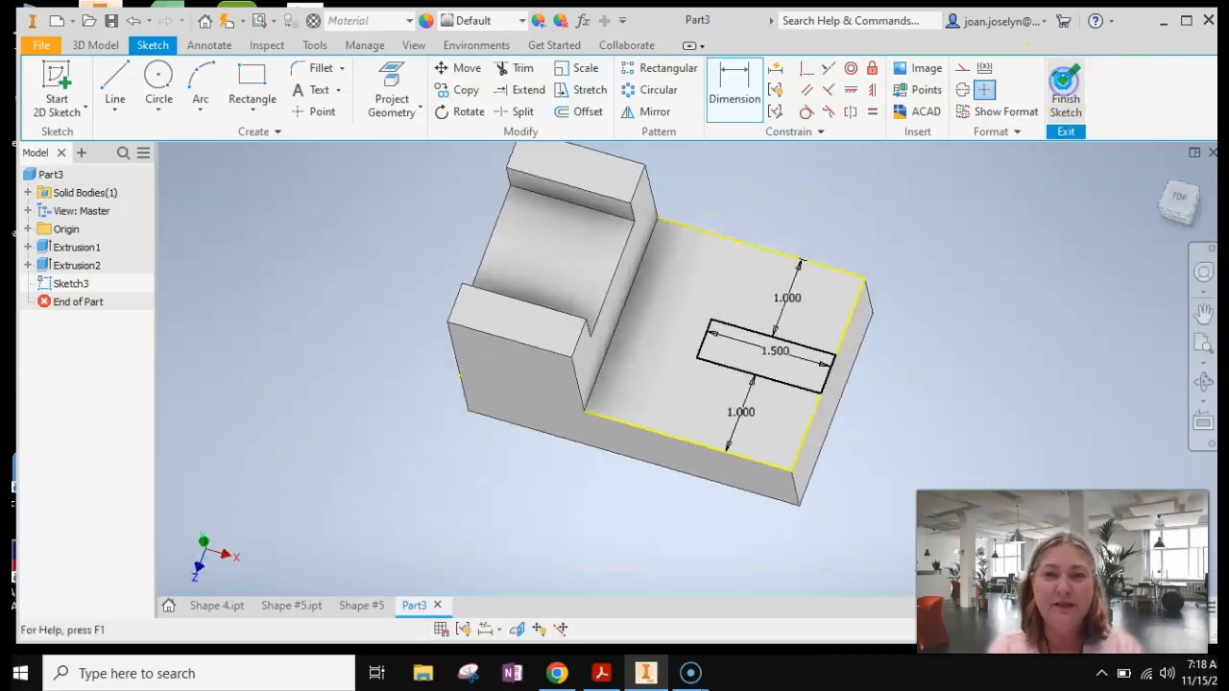
Extrude the slot rectangle down through the base as a 1.875 in cut, comparing the join and cut results before accepting
left_click(115, 86)
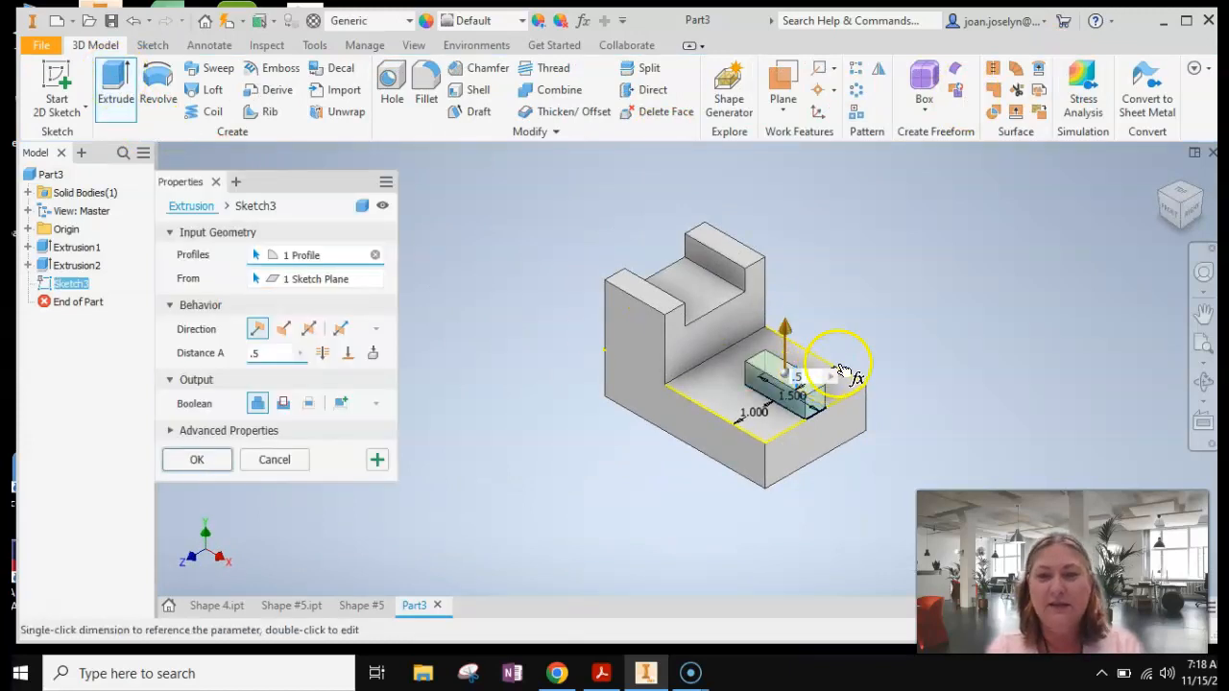
scroll(832, 430, "up", 3)
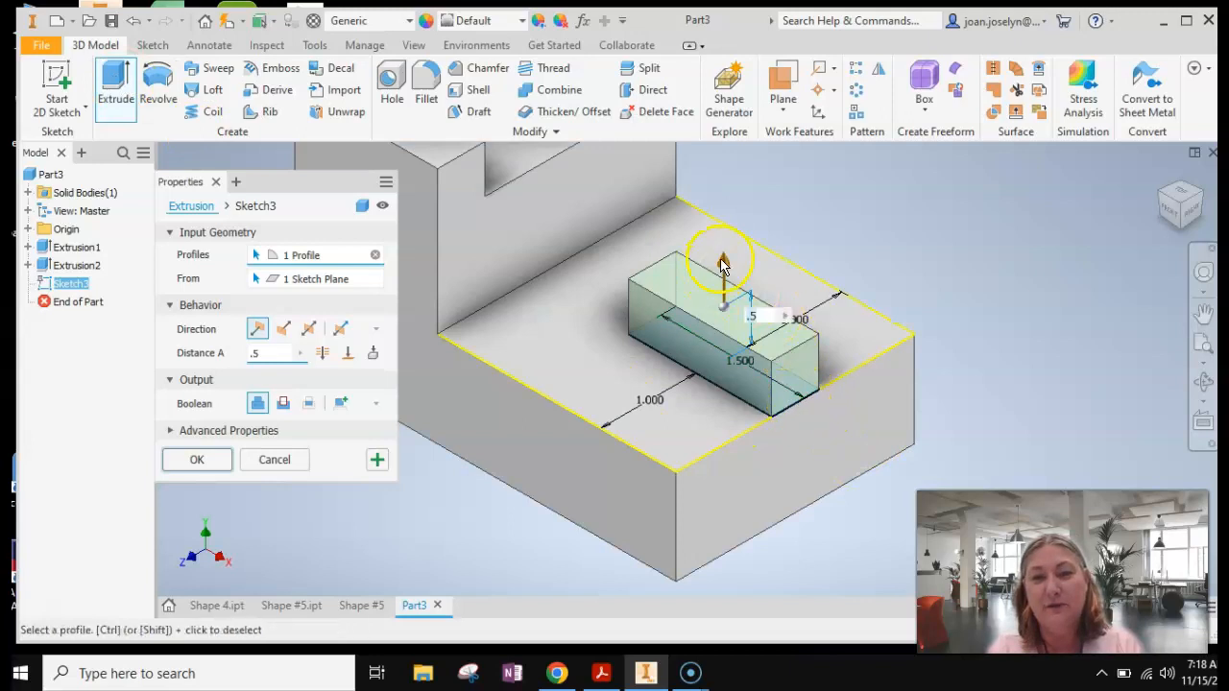
left_click(719, 456)
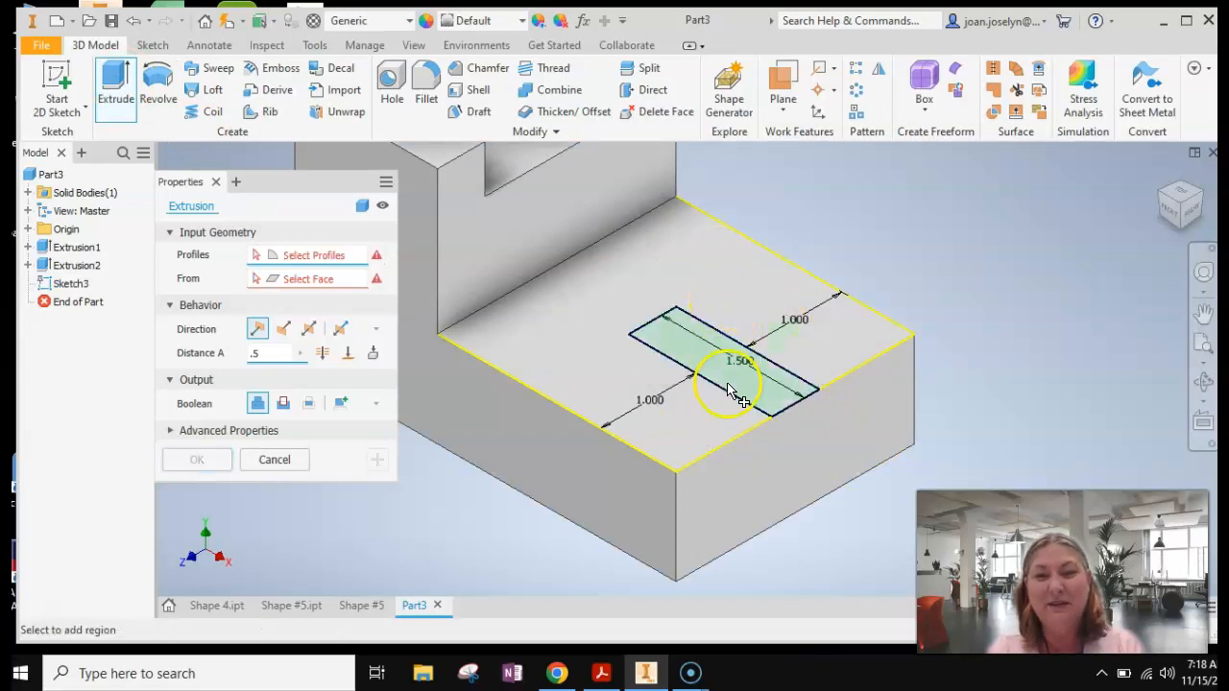
left_click(679, 350)
left_click_drag(727, 274, 733, 536)
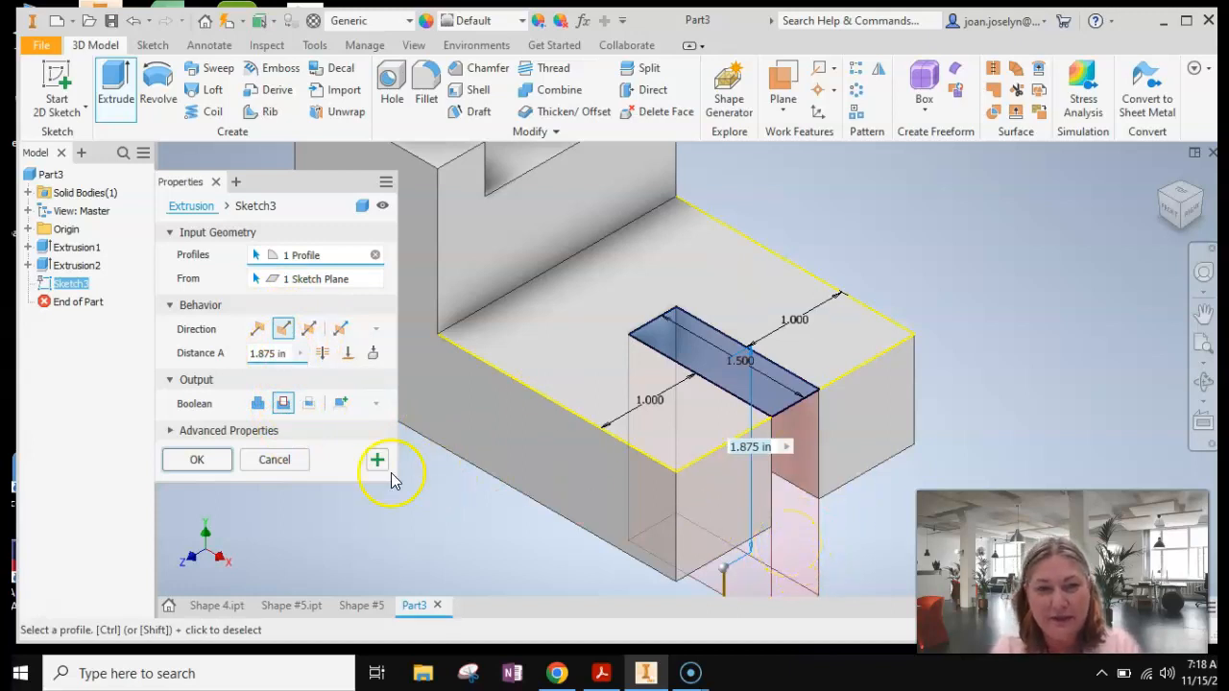
left_click(257, 403)
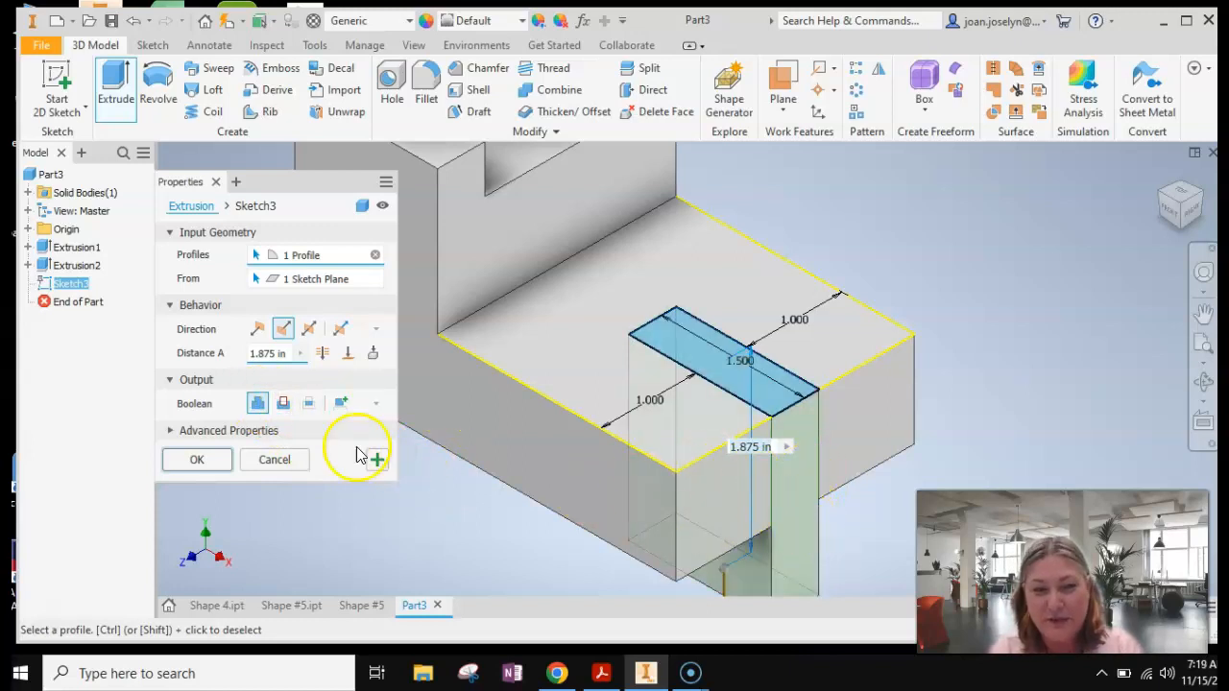
left_click(282, 403)
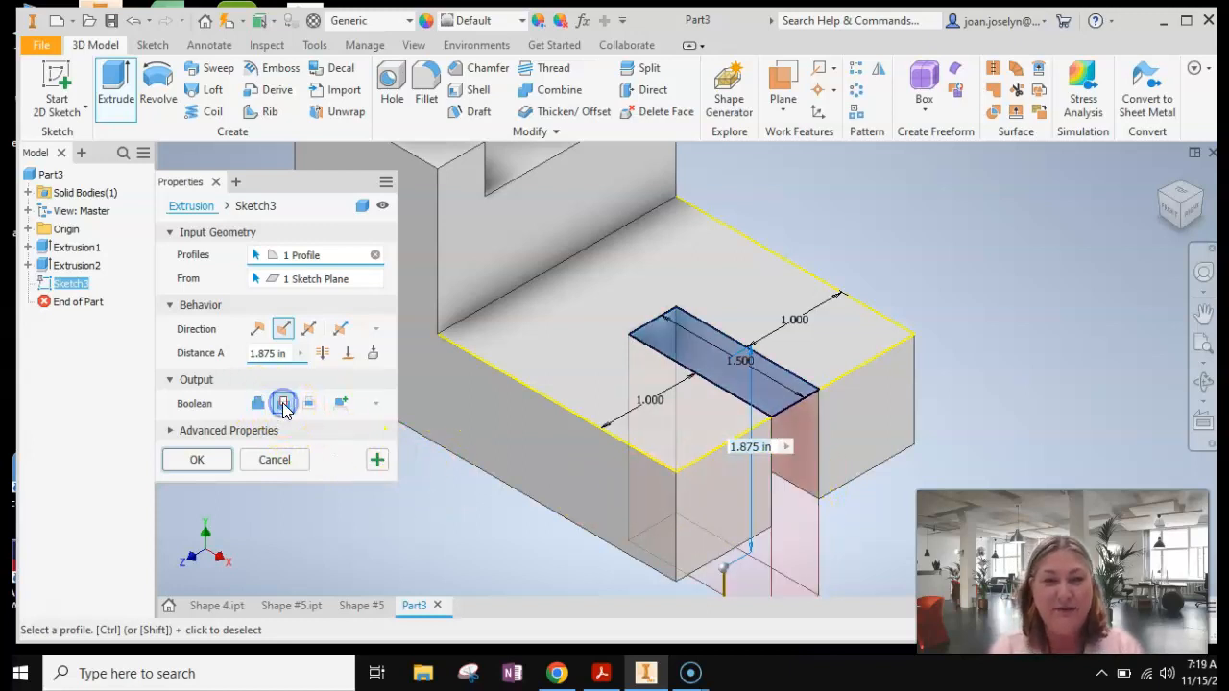
left_click(197, 460)
key("F6")
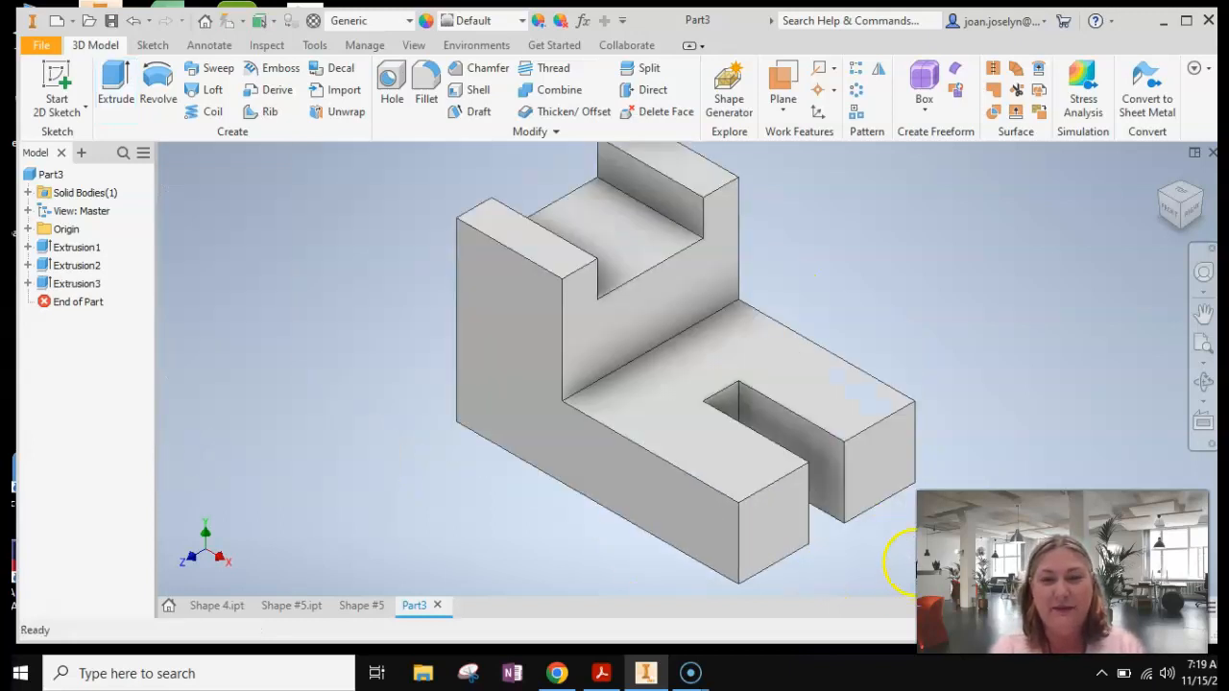
Adjust the whole part's appearance to bright pink, RGB 255, 0, 119, and apply it
left_click(1160, 179)
scroll(993, 302, "down", 3)
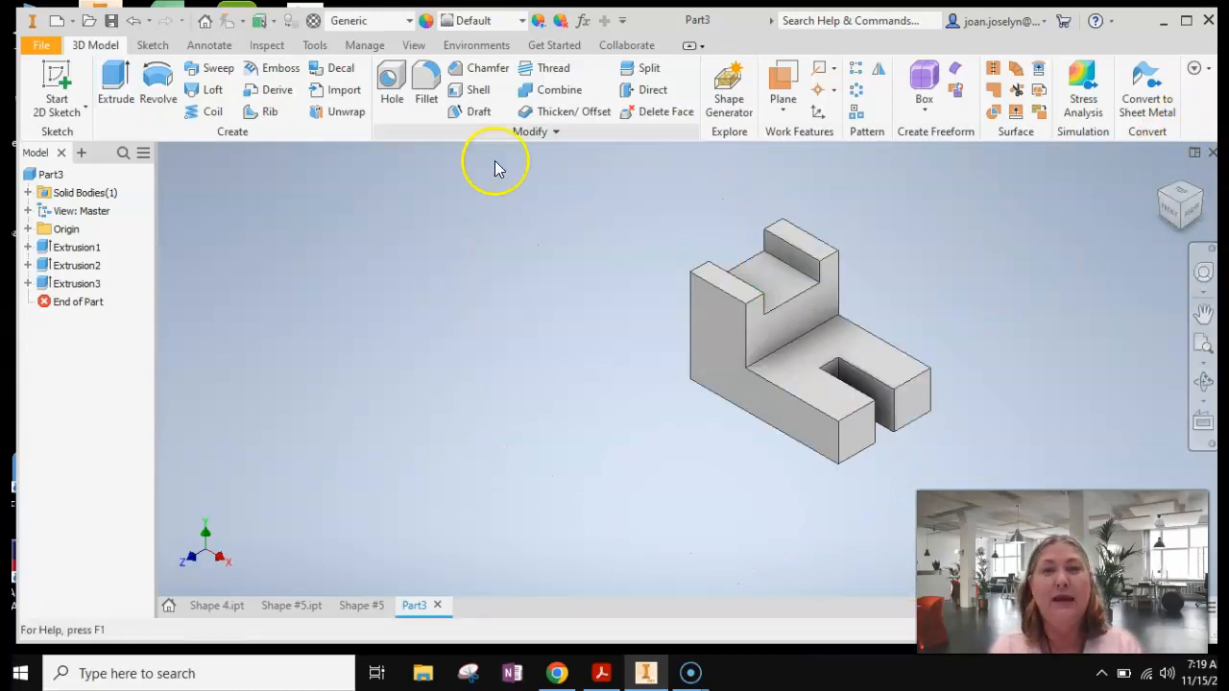
left_click(538, 22)
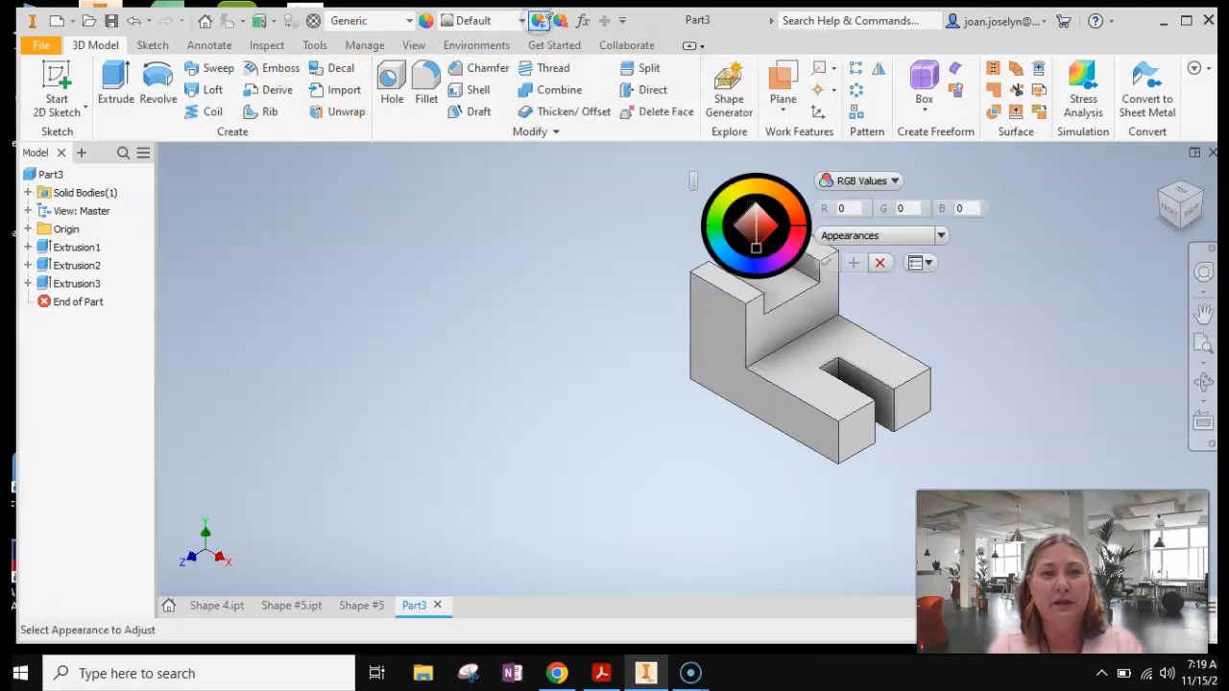
left_click_drag(691, 182, 209, 183)
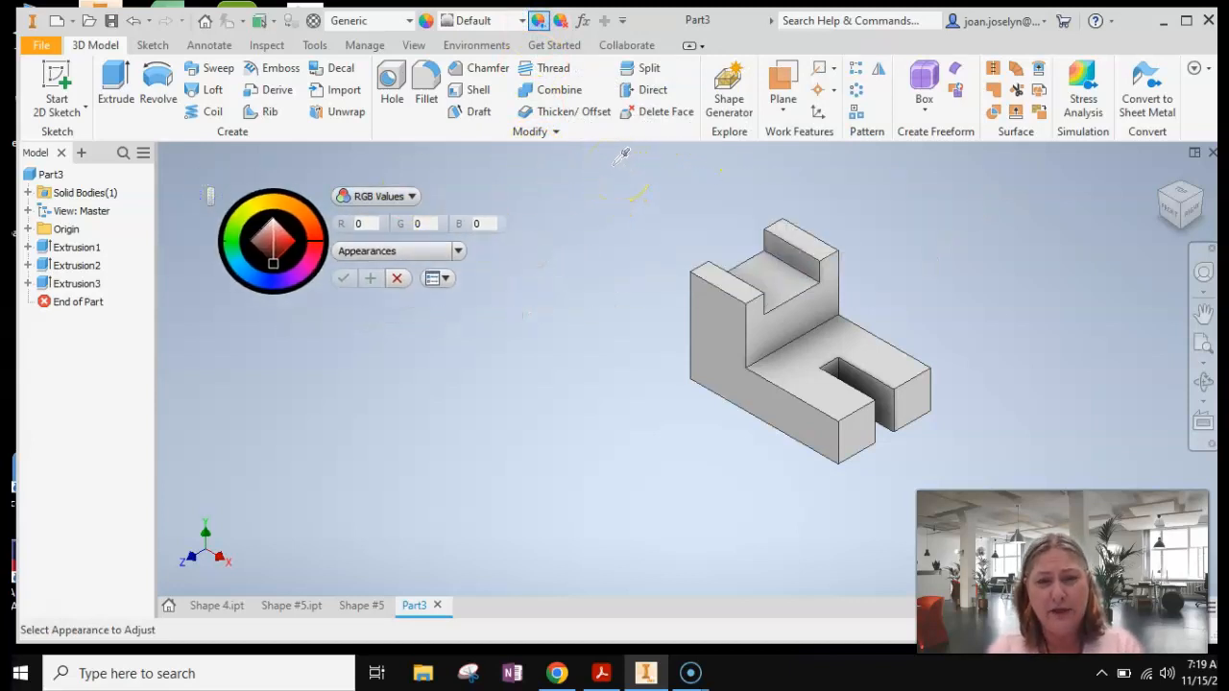
left_click_drag(612, 164, 1125, 509)
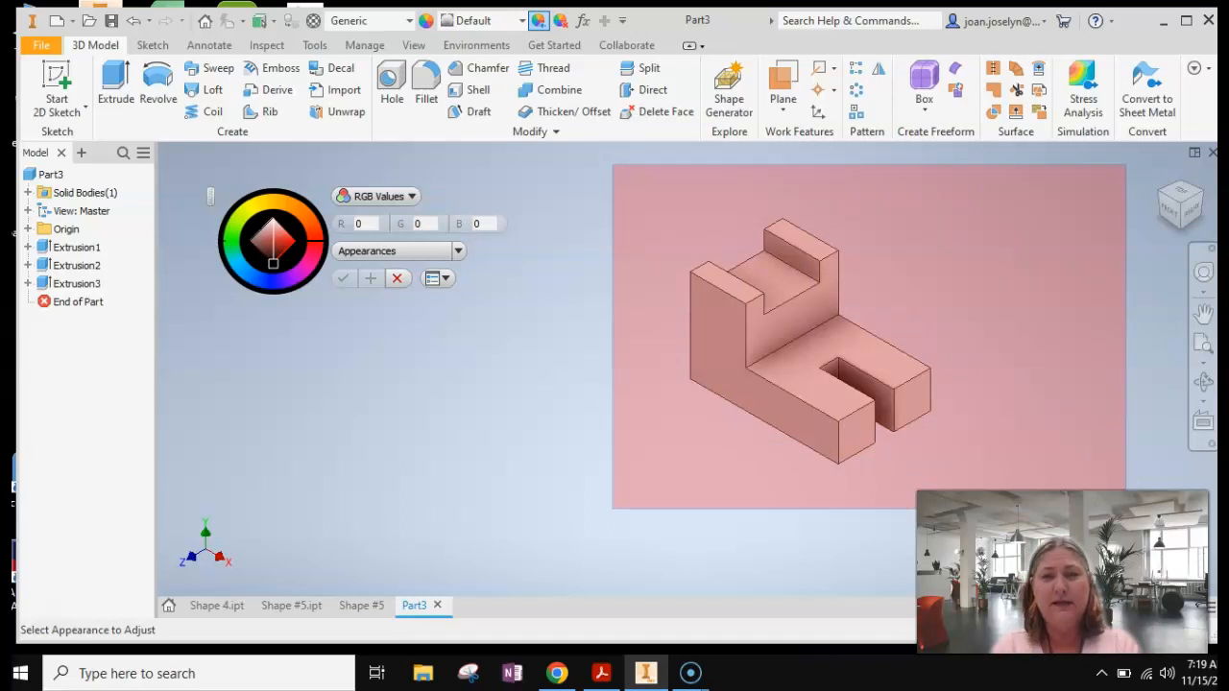
left_click_drag(1125, 509, 1125, 509)
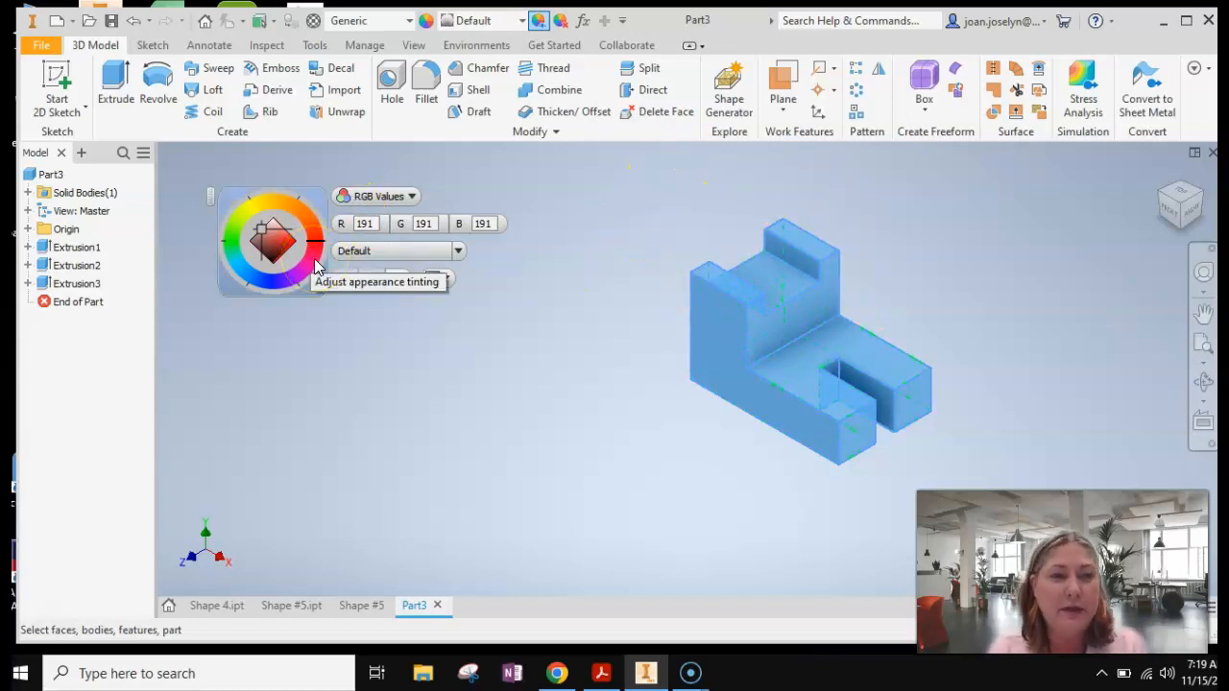
left_click(317, 266)
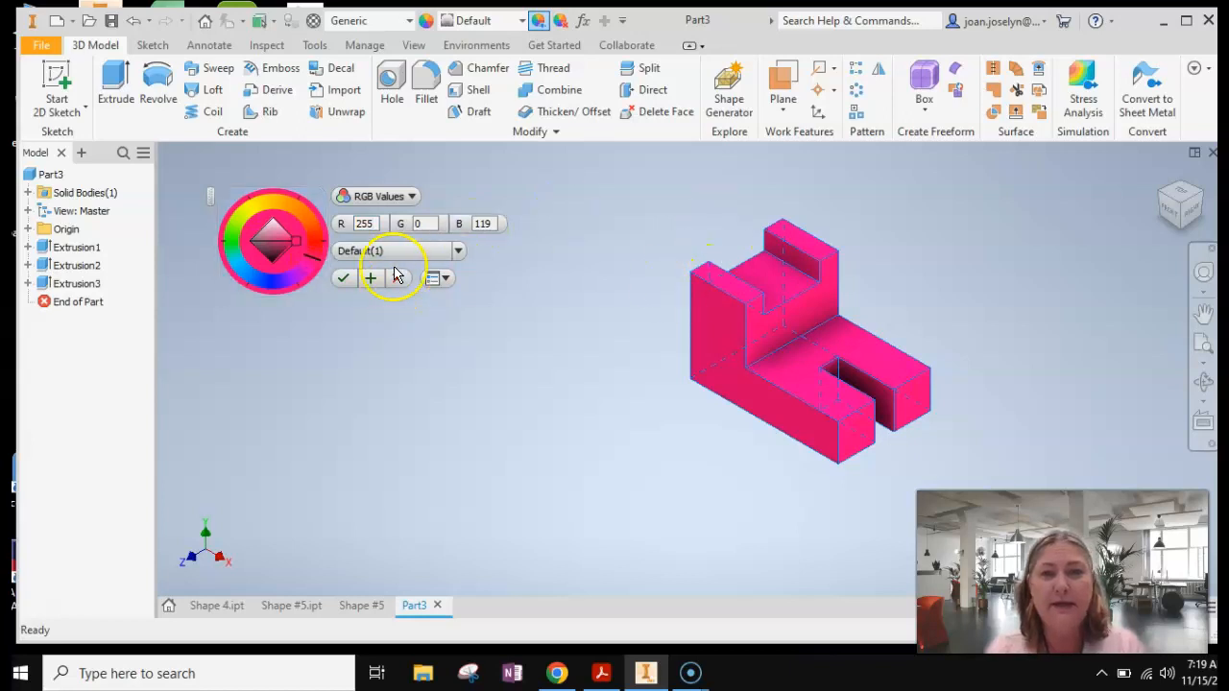
left_click(342, 277)
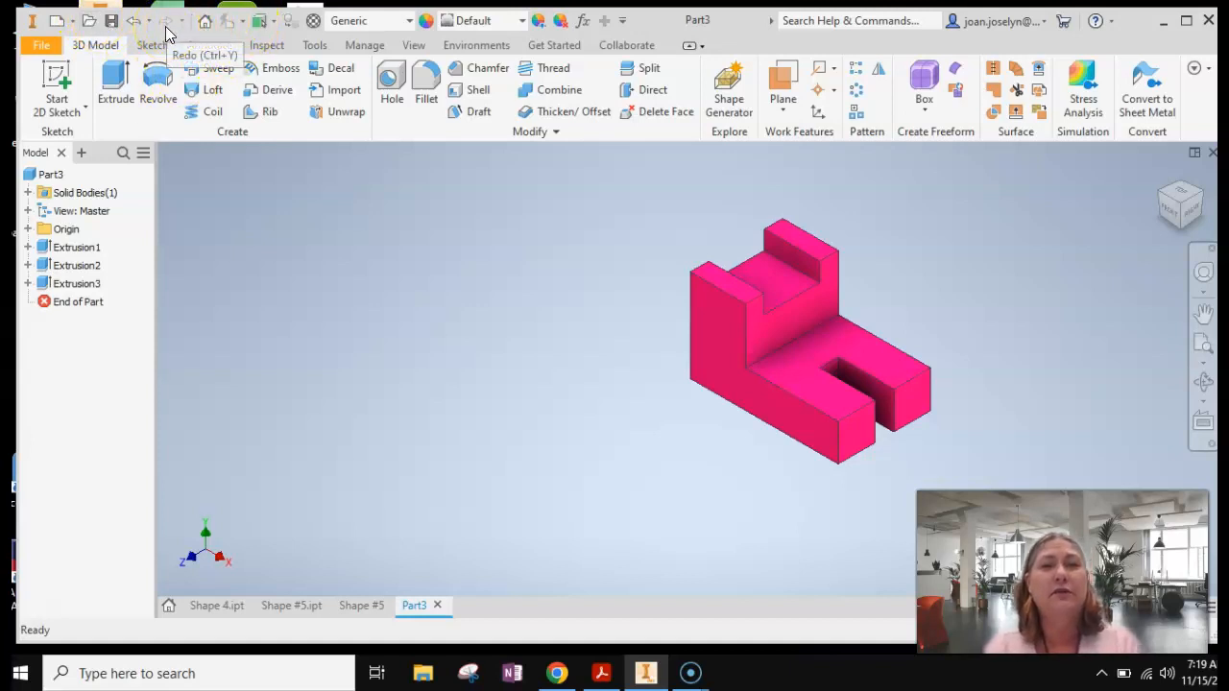
Save the part as "Shape 1 _j2" in the Shape Sheet #1 folder, as an Autodesk Inventor part
left_click(52, 45)
left_click(88, 242)
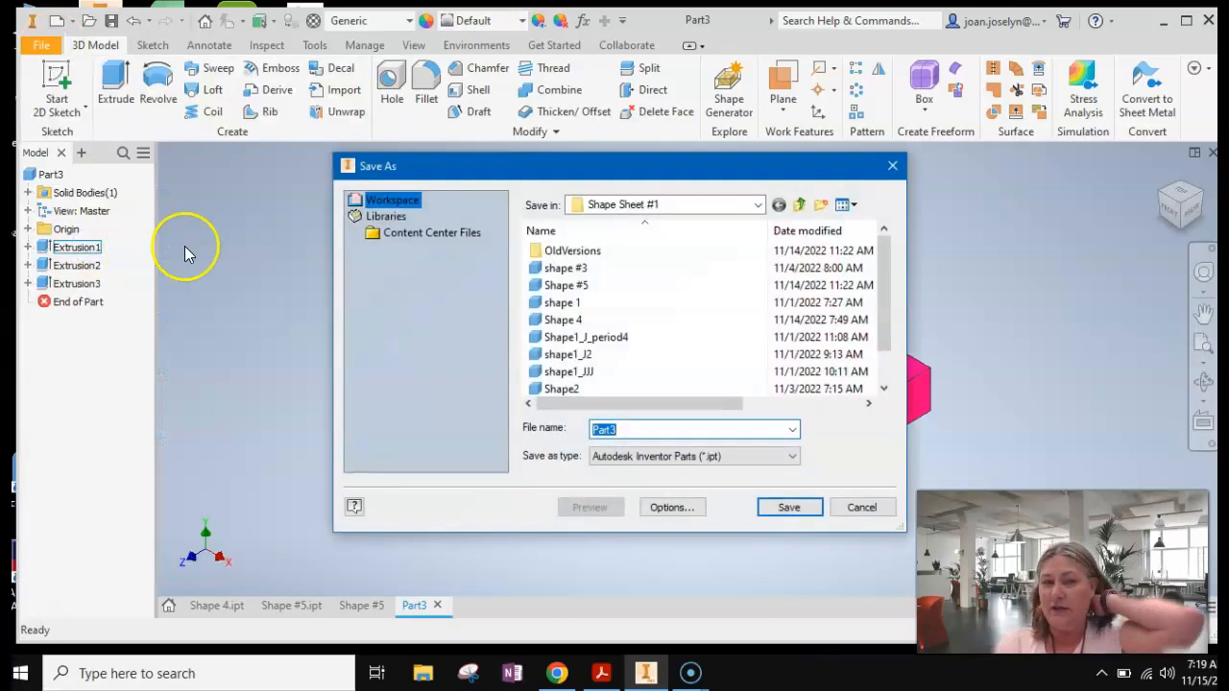
type("S")
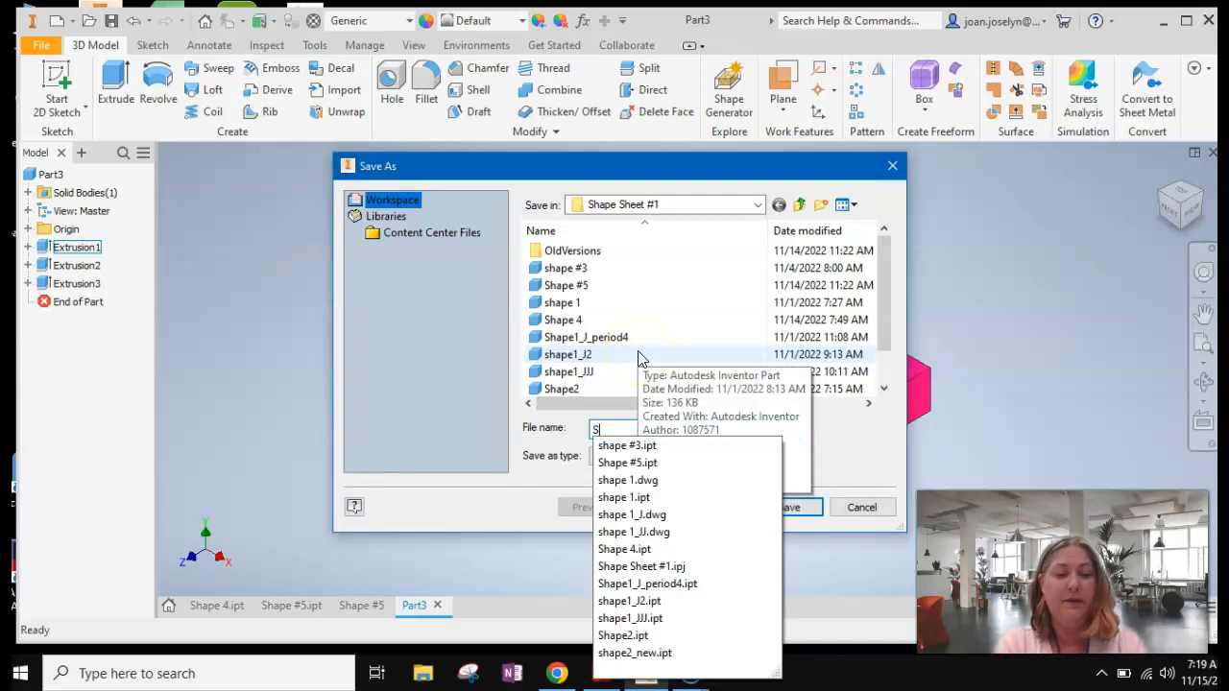
type("hape 1")
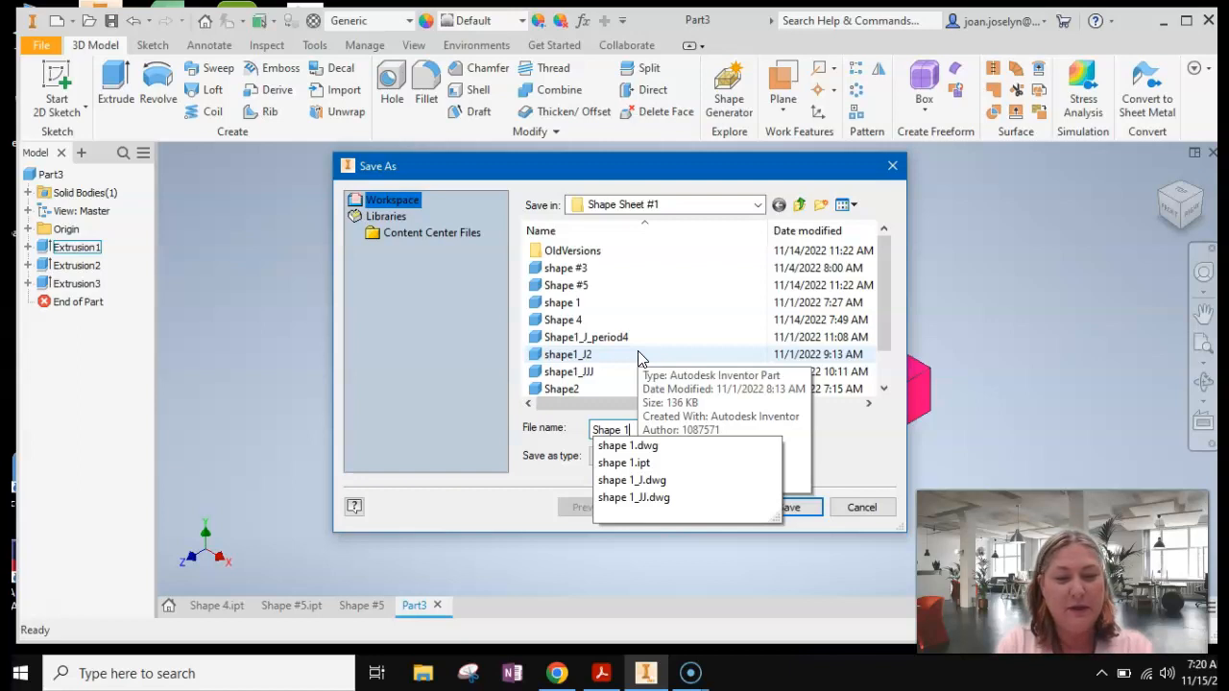
type("_")
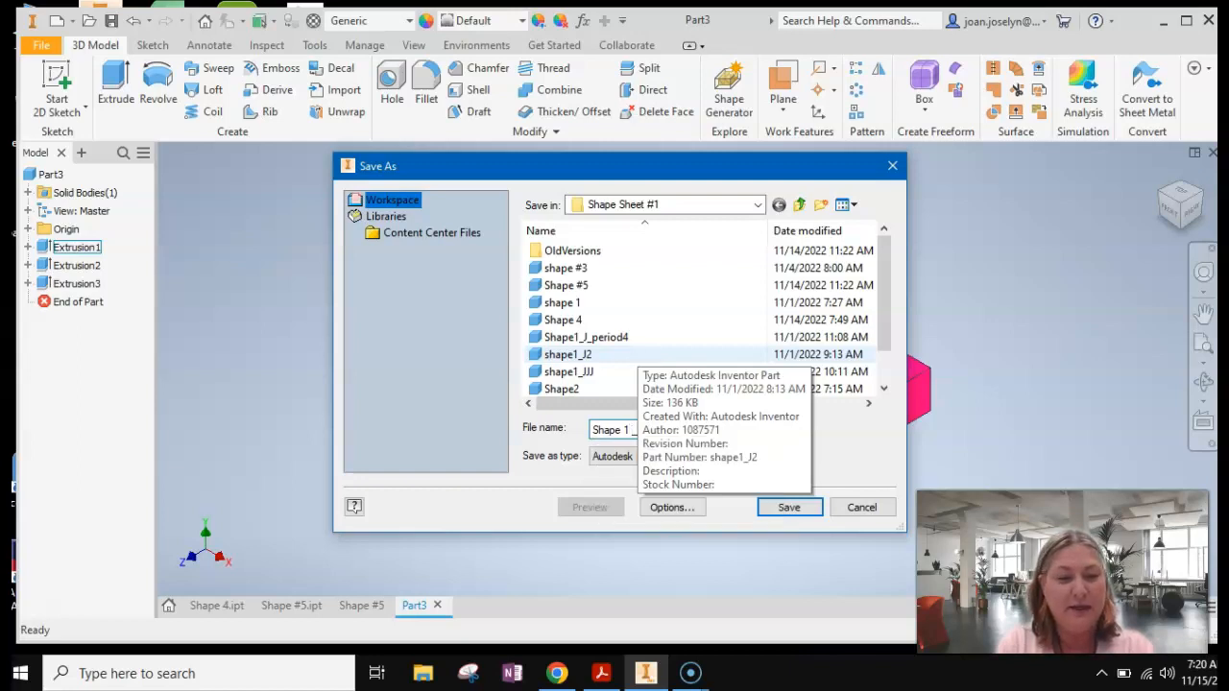
type("j2")
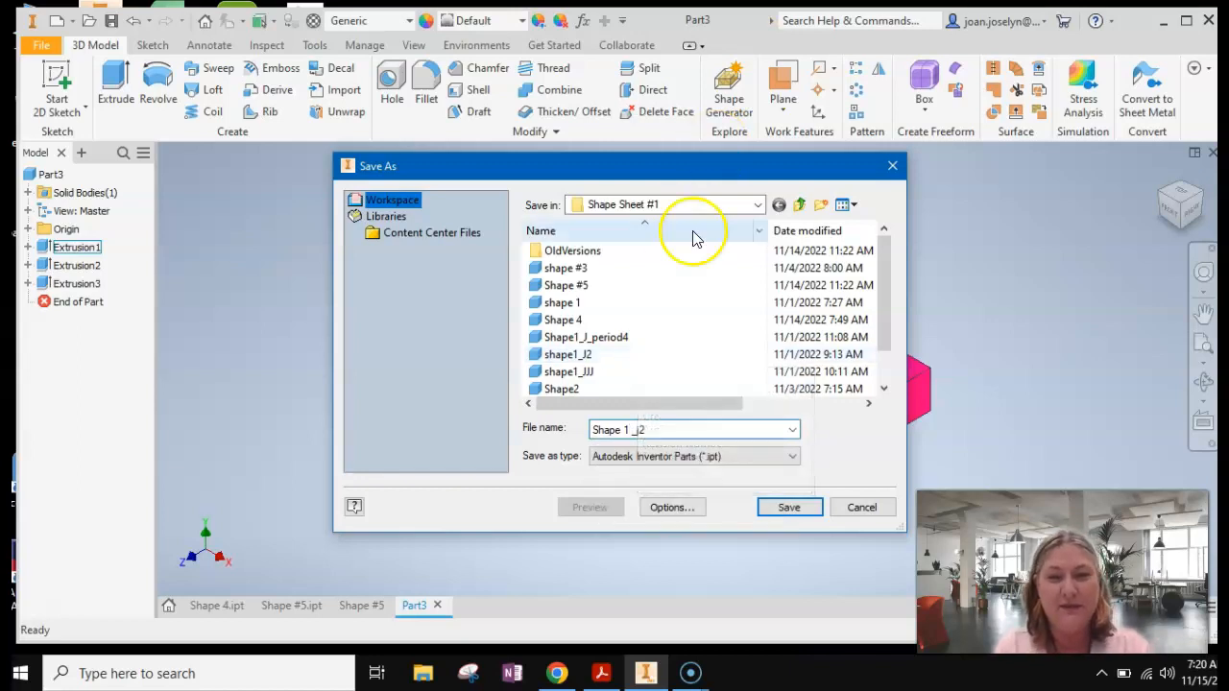
left_click(787, 508)
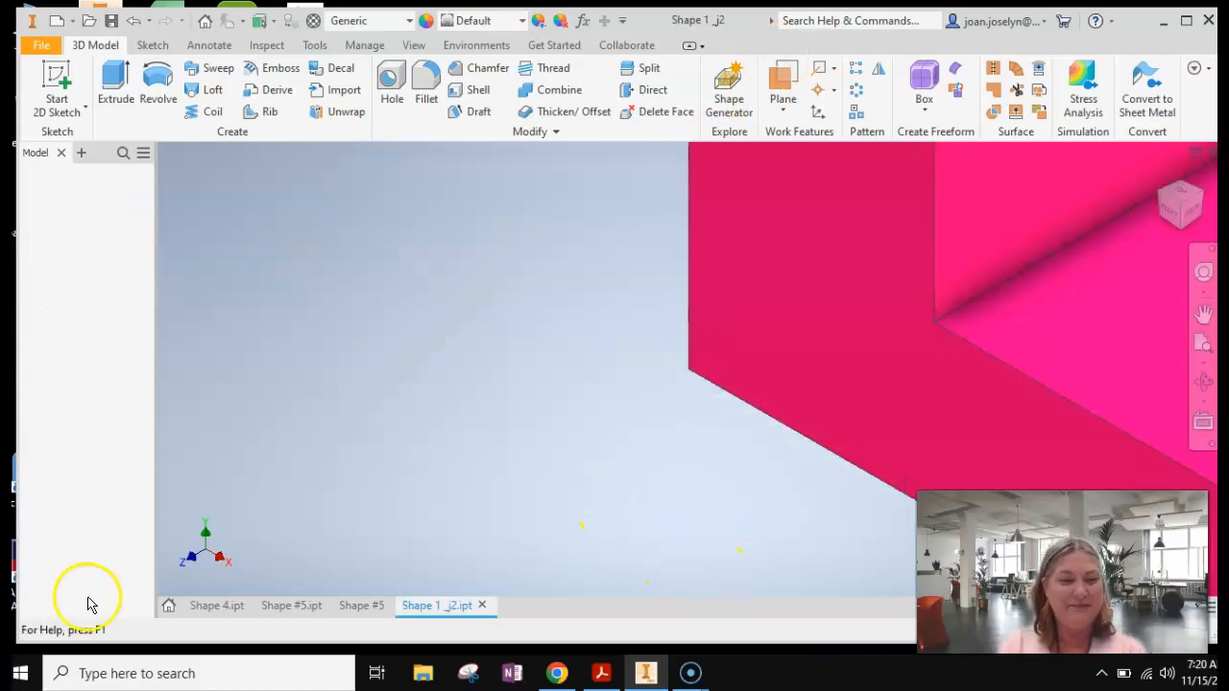